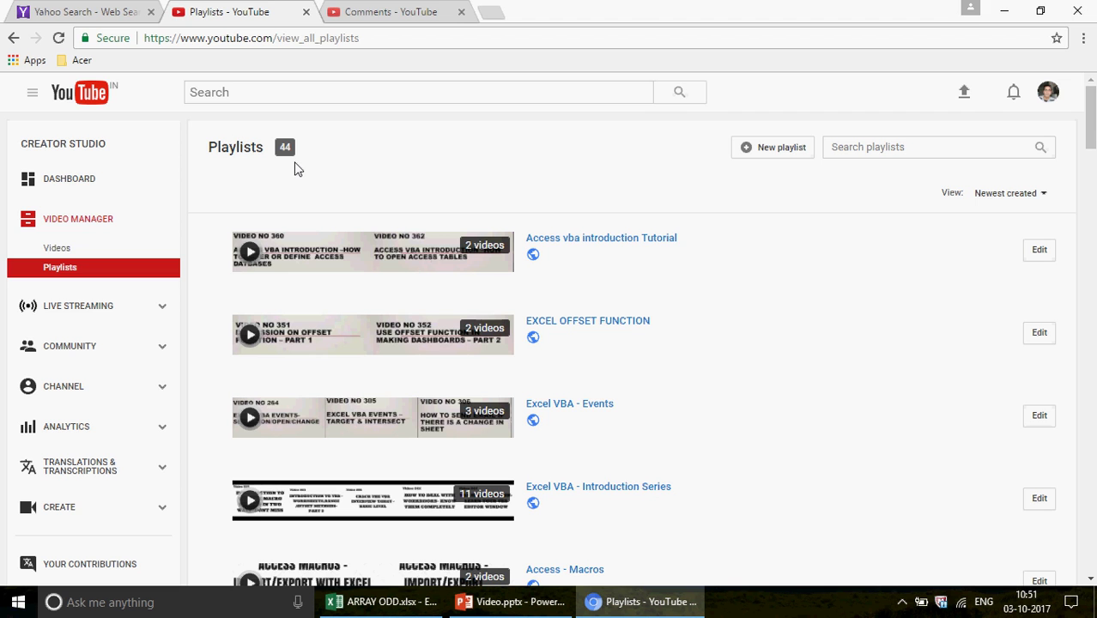
# Open the "EXCEL Arrays- Most Powerful formulae in Excel" playlist and look through its list of videos
pyautogui.moveTo(1090, 122); pyautogui.dragTo(1093, 532)
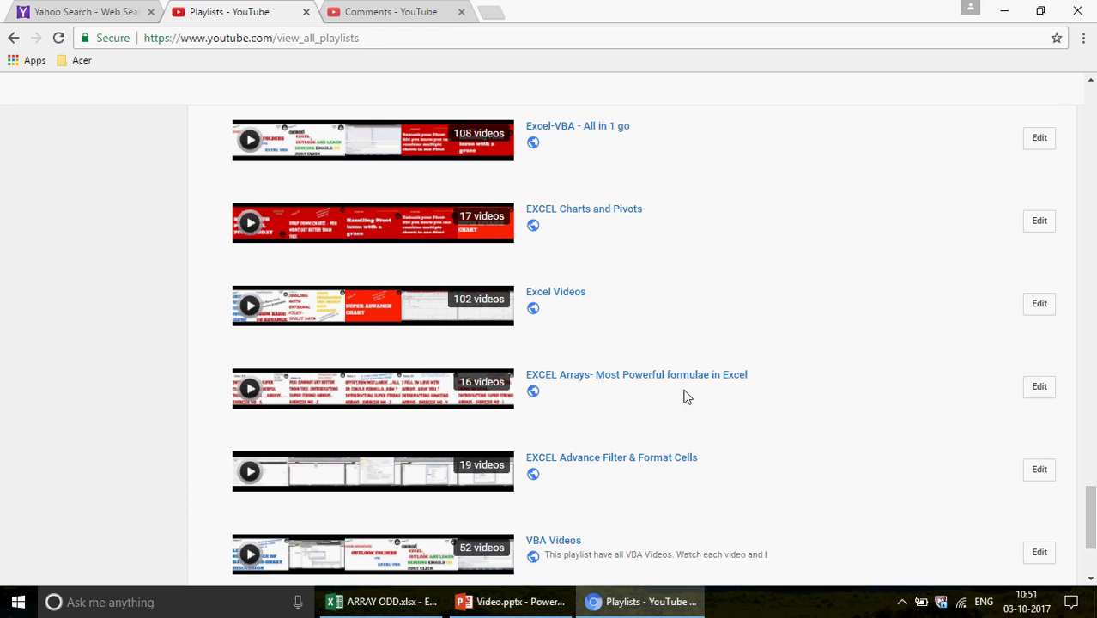
pyautogui.click(649, 384)
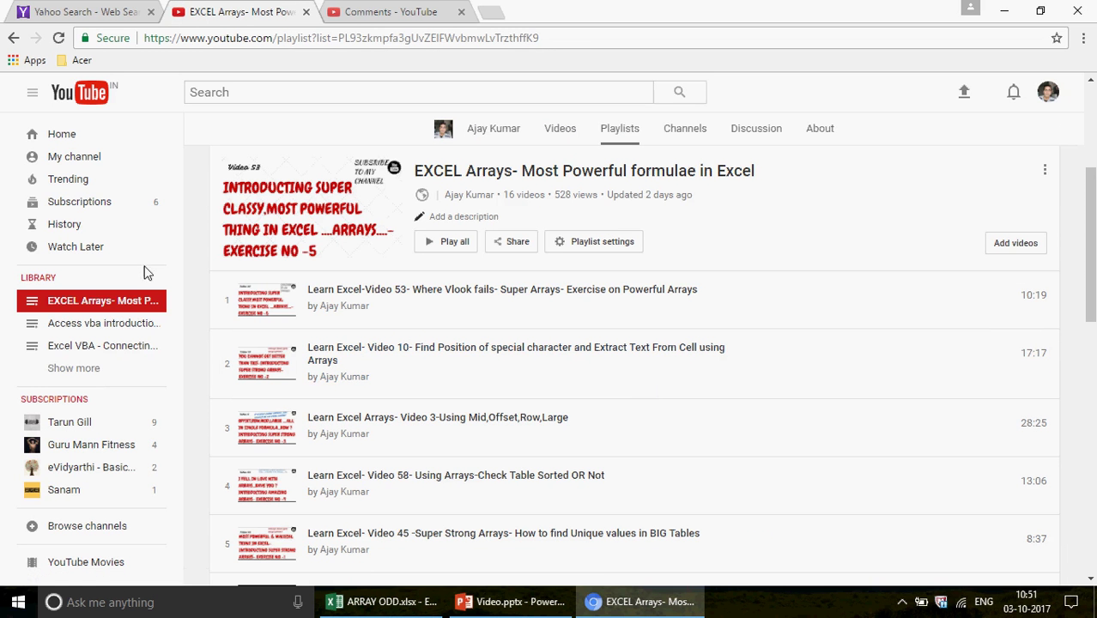
pyautogui.click(74, 368)
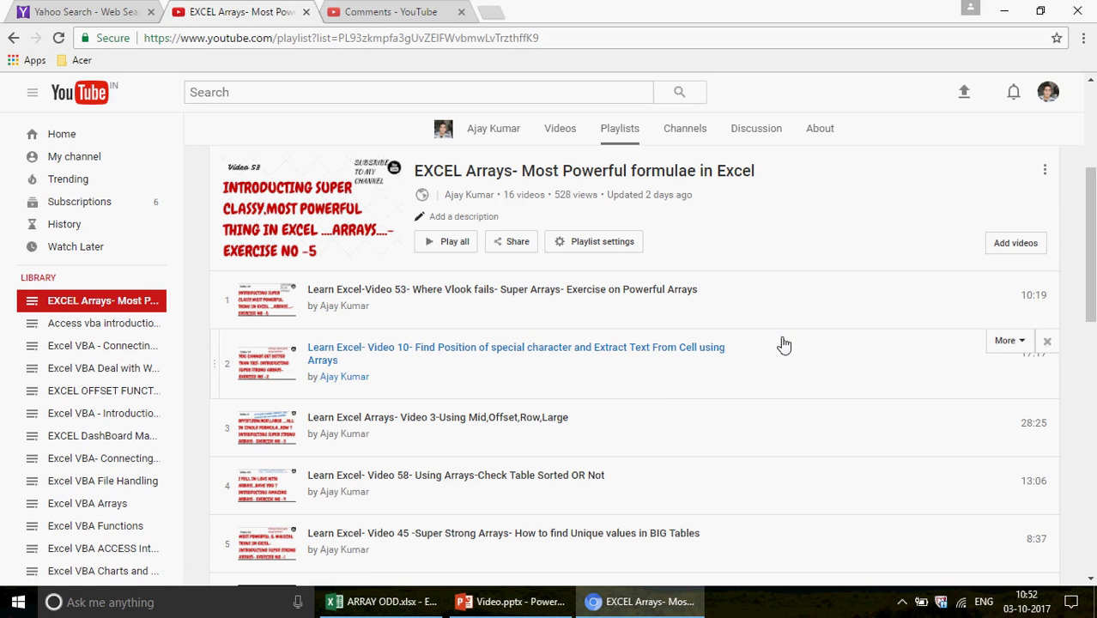
pyautogui.click(457, 174)
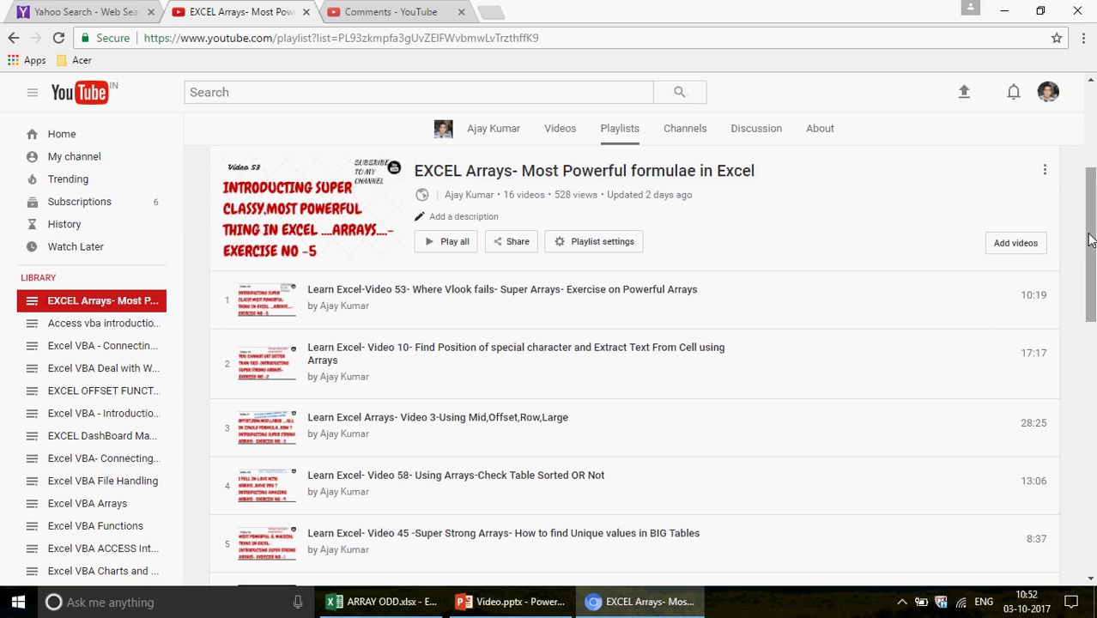
pyautogui.scroll(-6, 1091, 238)
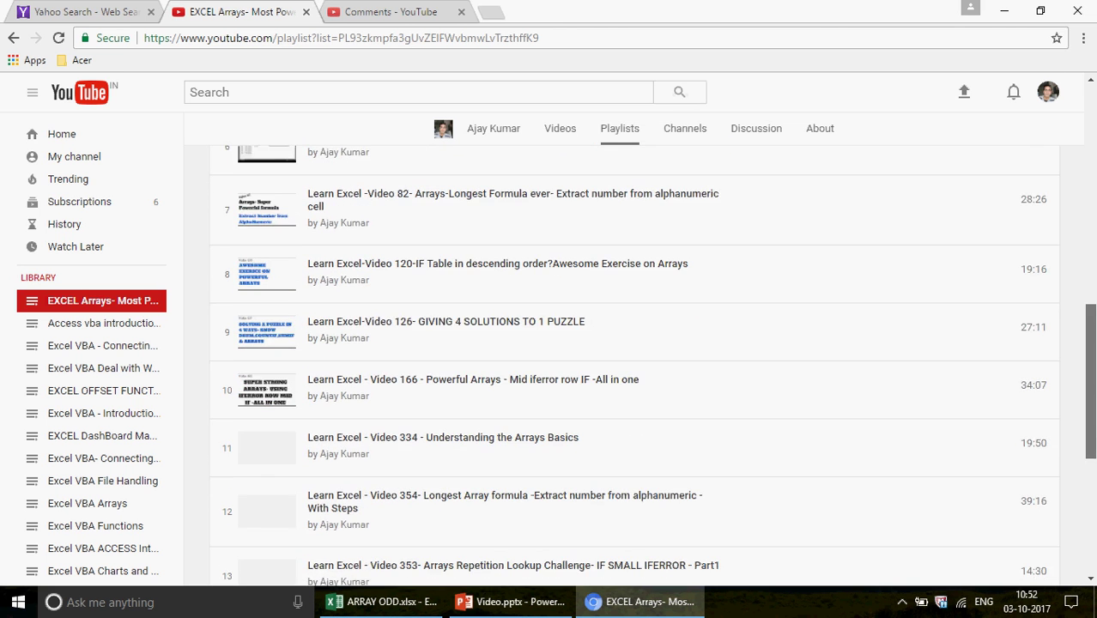
pyautogui.scroll(-5, 1094, 464)
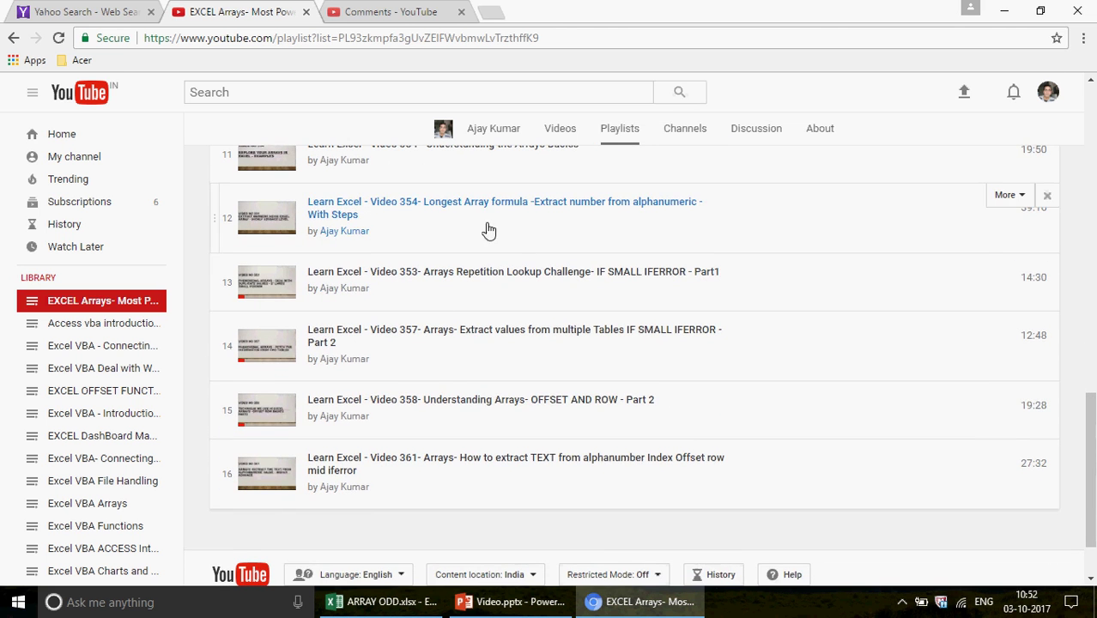
pyautogui.moveTo(1091, 474); pyautogui.dragTo(1093, 439)
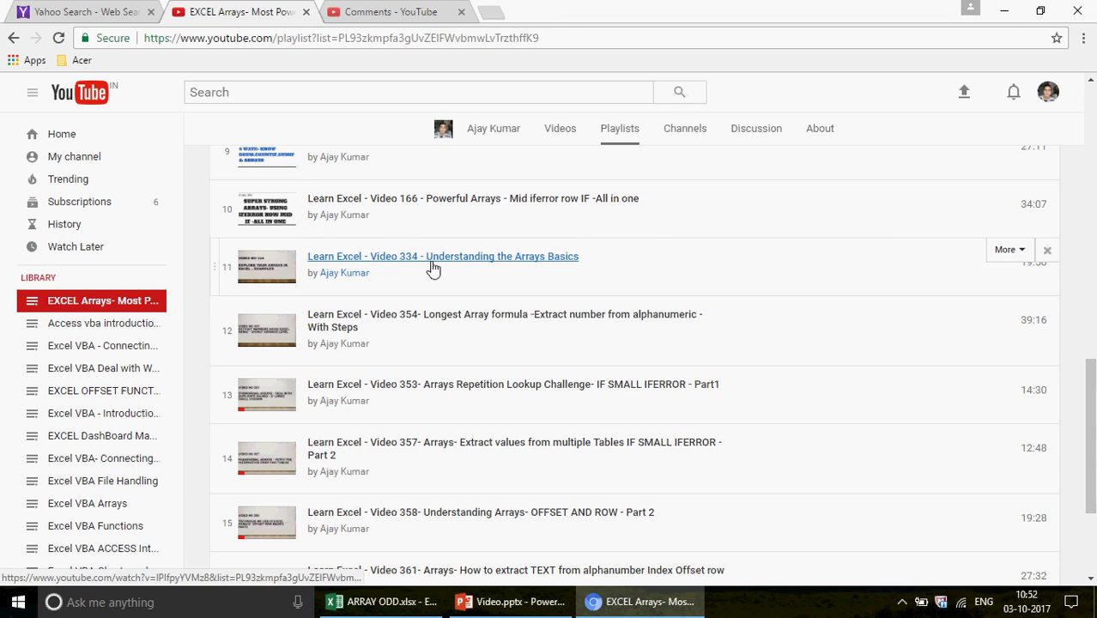
pyautogui.moveTo(1091, 421); pyautogui.dragTo(1093, 459)
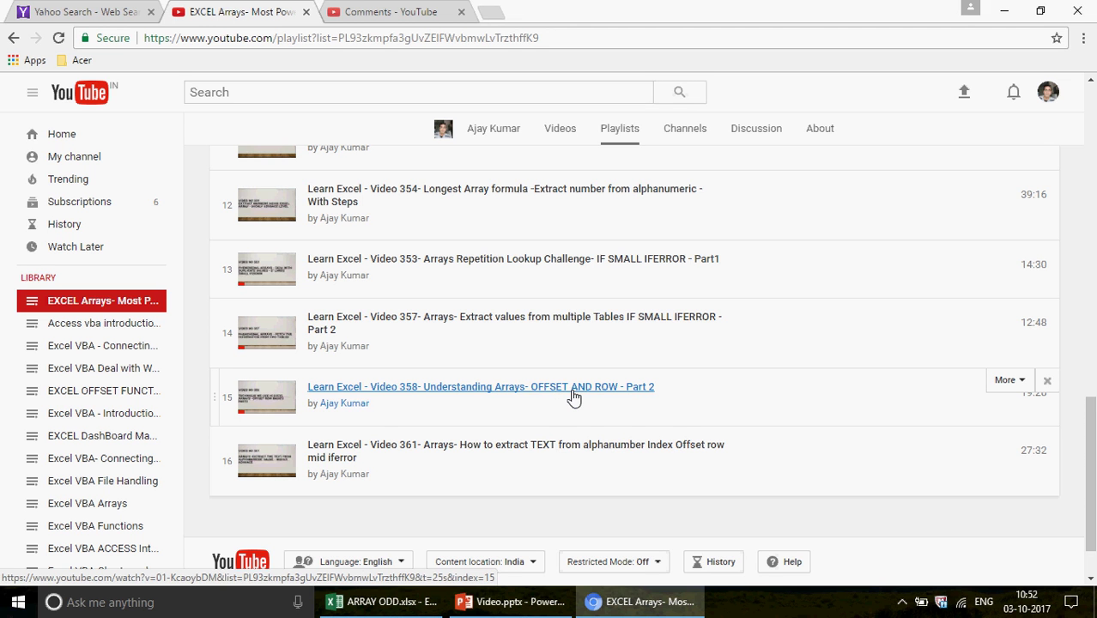
# Switch to ARRAY ODD.xlsx in Excel and clear the contents of H7:H11 and J7:J9
pyautogui.click(378, 605)
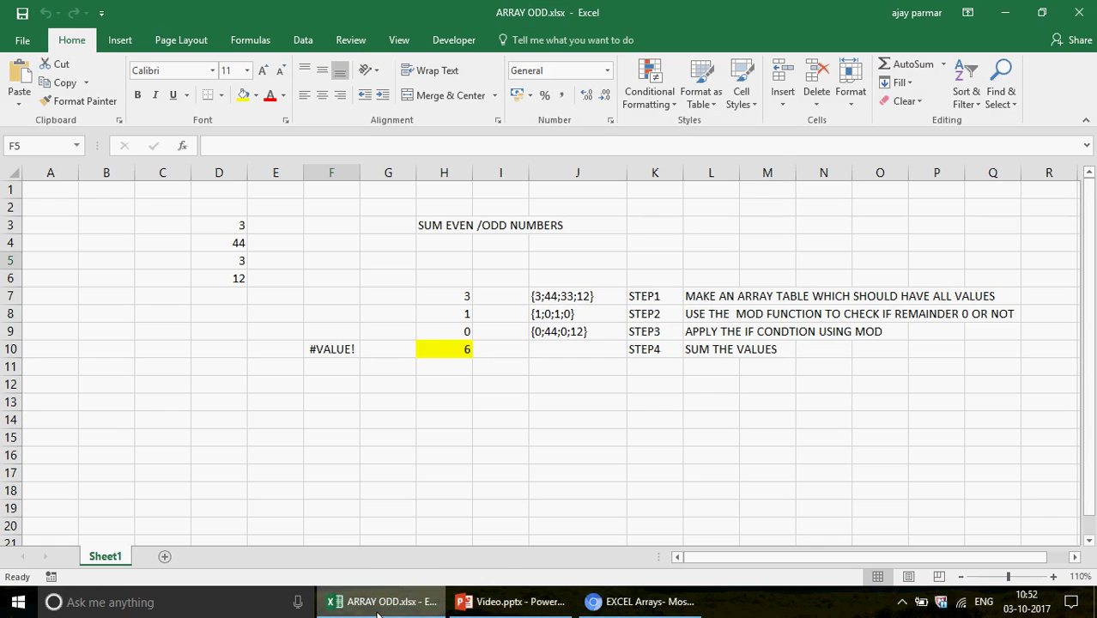
pyautogui.click(455, 296)
pyautogui.moveTo(460, 362); pyautogui.dragTo(458, 361)
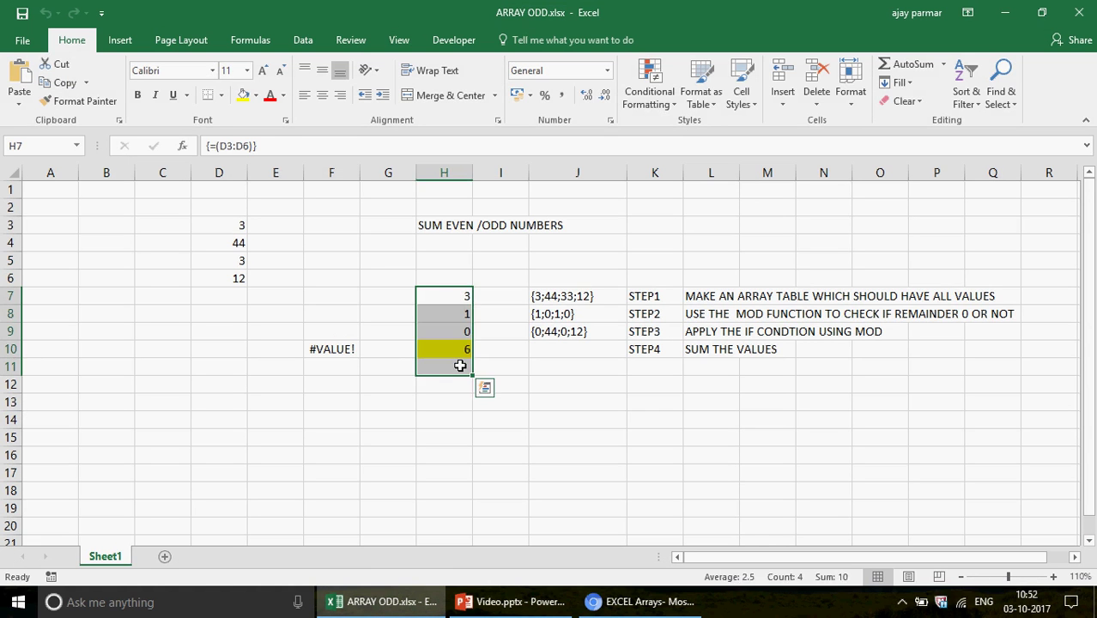
pyautogui.press('Delete')
pyautogui.press('Right')
pyautogui.press('Right')
pyautogui.hotkey('shift', 'Down')
pyautogui.hotkey('shift', 'Down')
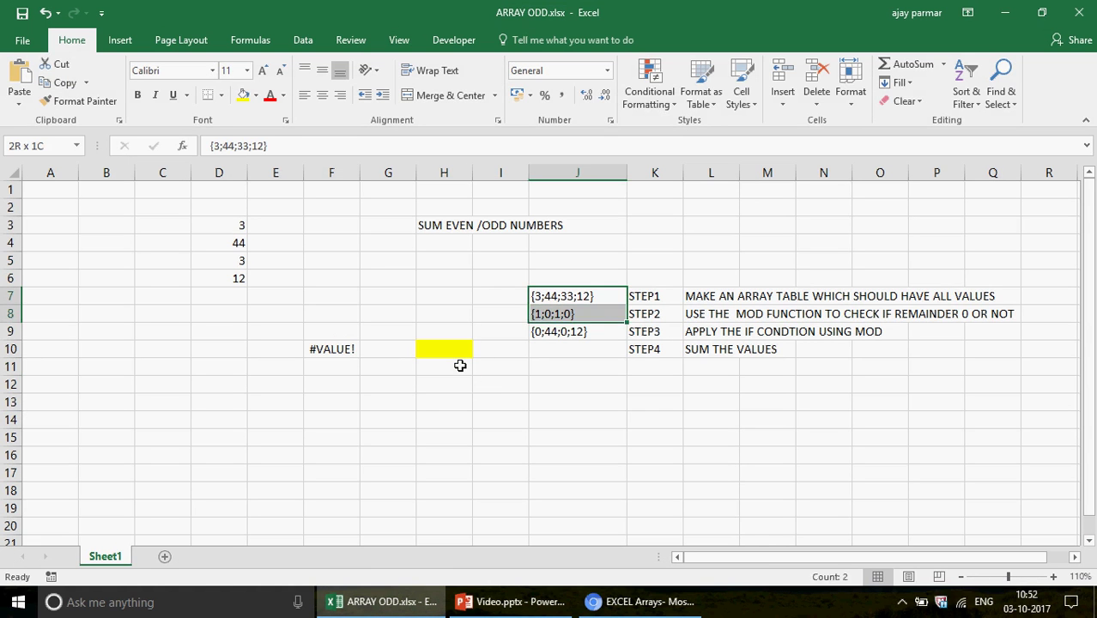
pyautogui.press('Delete')
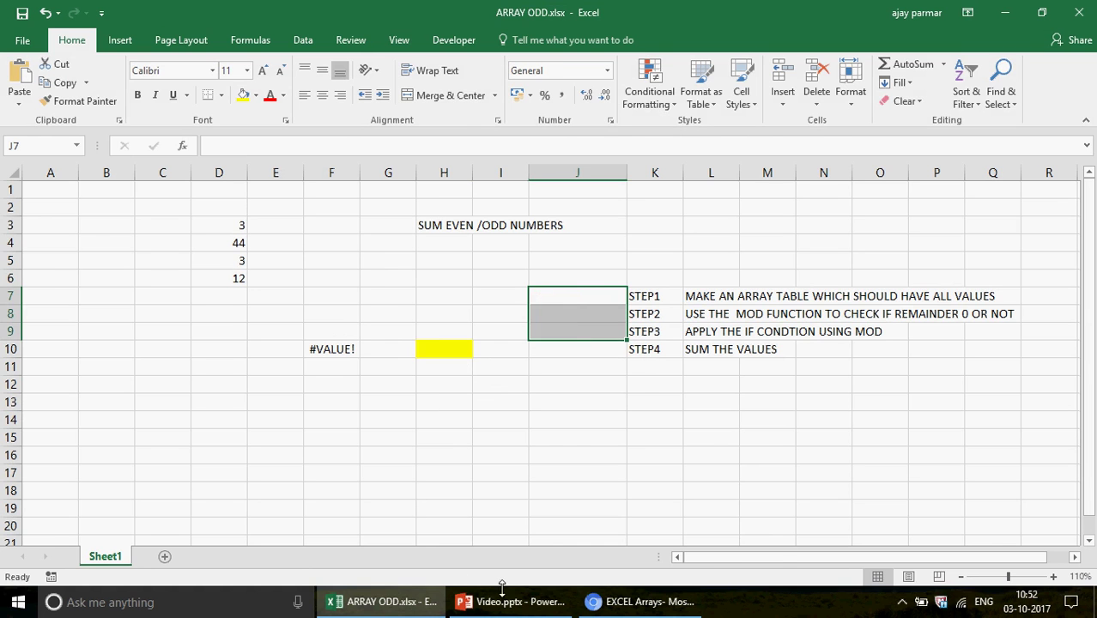
# Switch to the YouTube comments page in the browser and read the request about counting odd numbers in a list
pyautogui.click(638, 603)
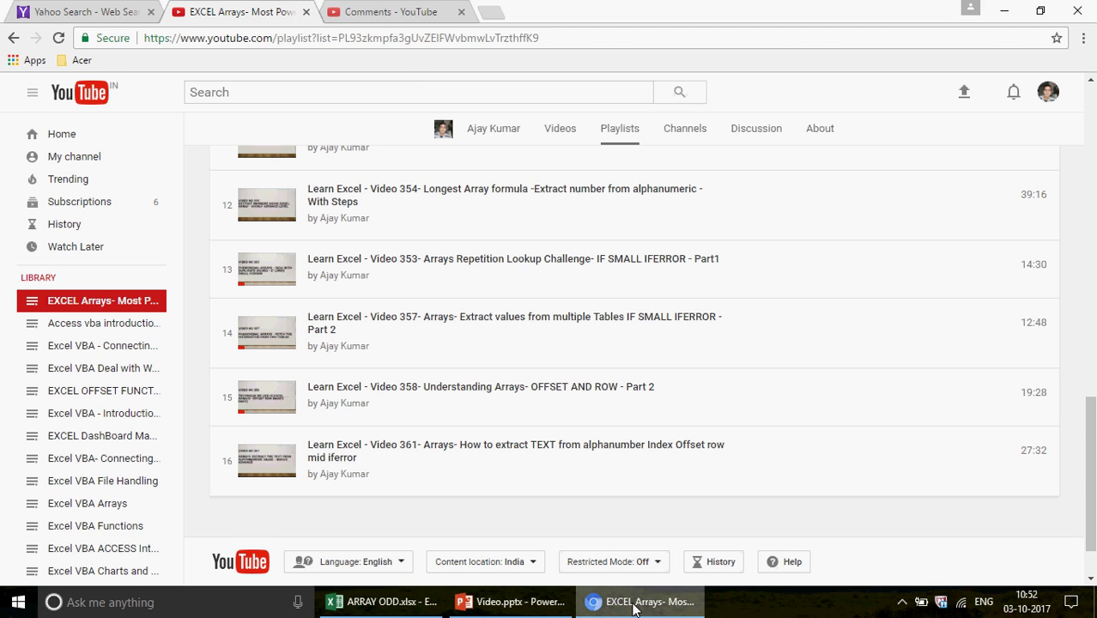
pyautogui.click(386, 12)
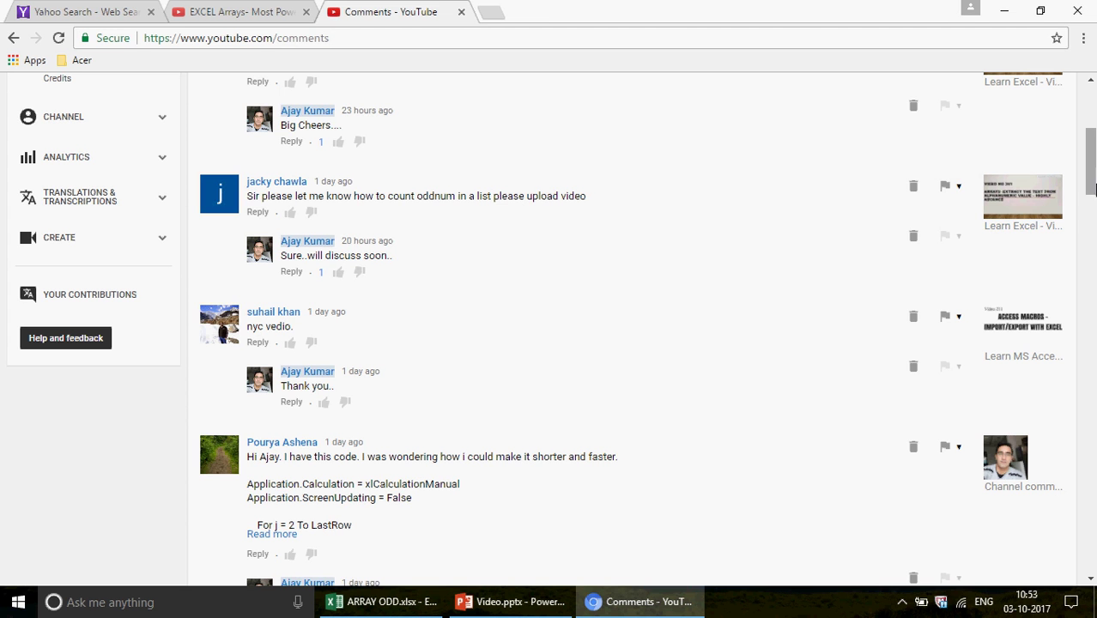
pyautogui.moveTo(1092, 187); pyautogui.dragTo(1092, 158)
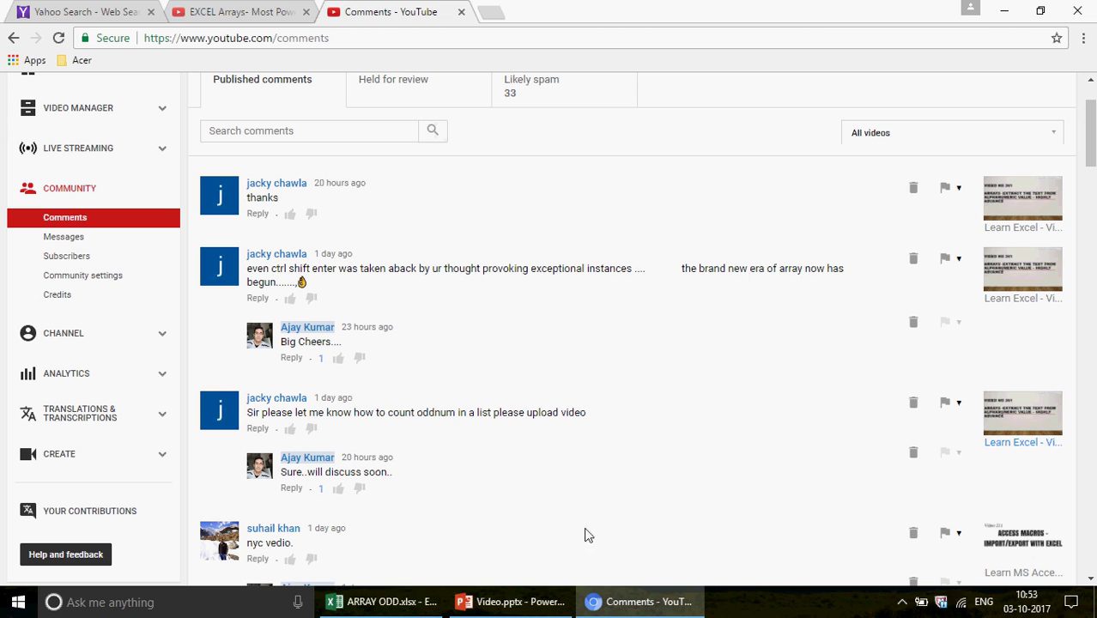
# Return to the Excel workbook and apply all borders to the number list in D3:D6
pyautogui.click(392, 604)
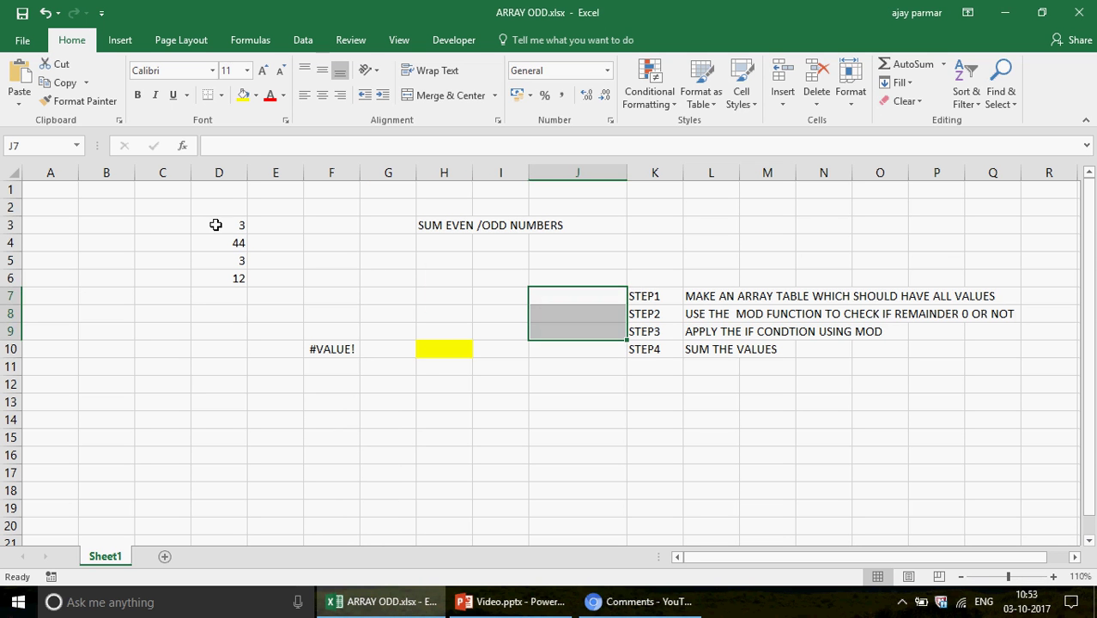
pyautogui.moveTo(216, 225); pyautogui.dragTo(221, 279)
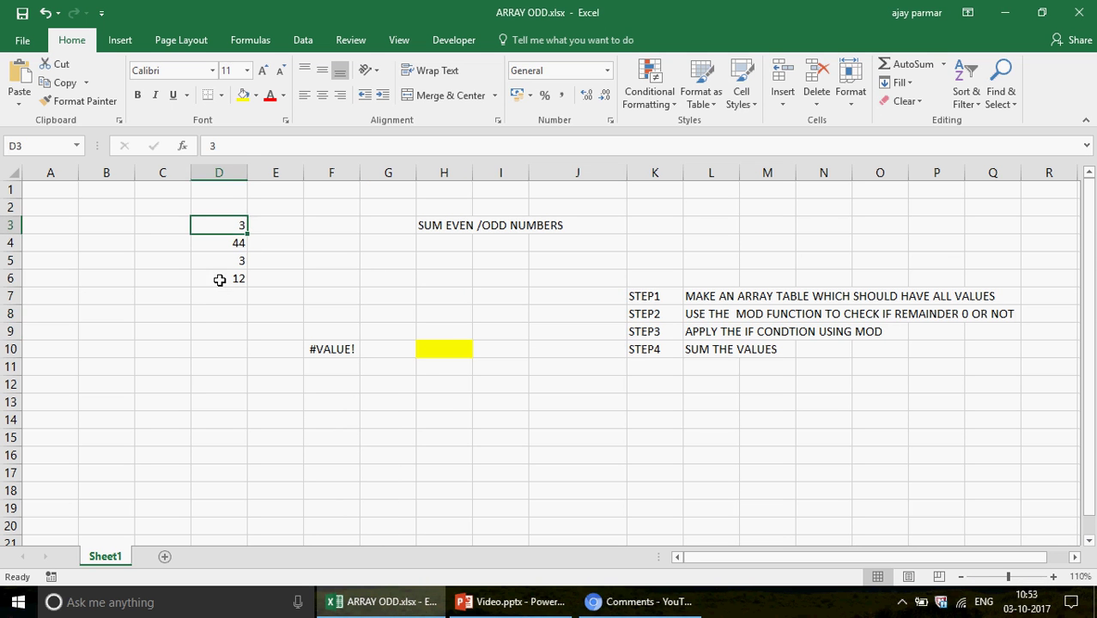
pyautogui.click(222, 95)
pyautogui.click(216, 233)
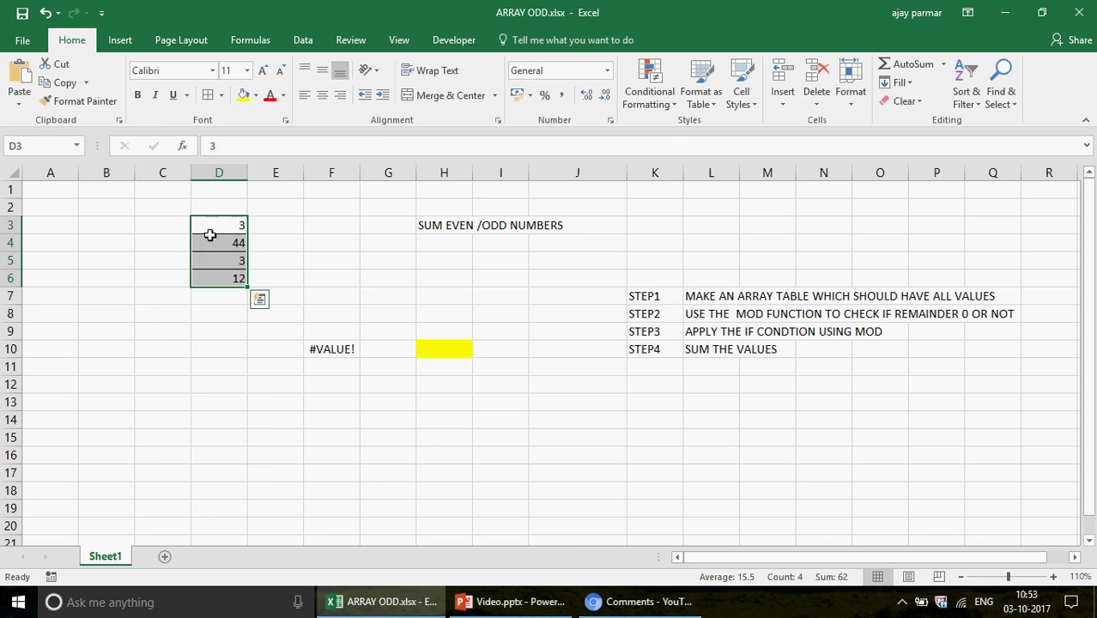
# Check the COUNTIF array formula in F10 and the numbers in D3:D6, and delete the formula from F10
pyautogui.click(326, 350)
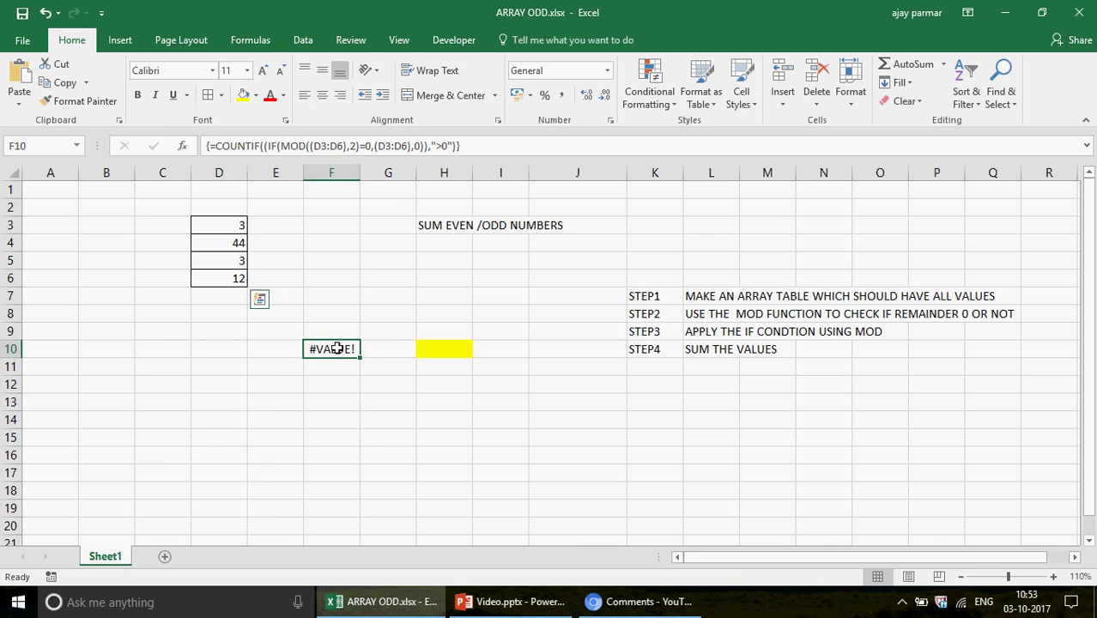
pyautogui.moveTo(226, 219); pyautogui.dragTo(233, 269)
pyautogui.keyDown('shift'); pyautogui.click(234, 280); pyautogui.keyUp('shift')
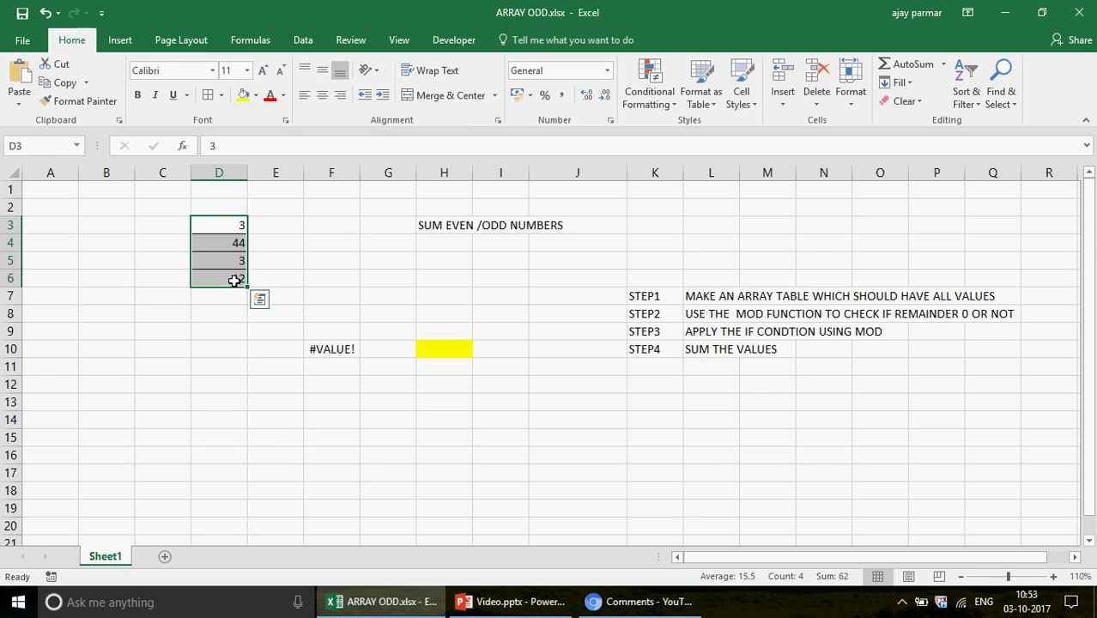
pyautogui.click(336, 309)
pyautogui.press('Down')
pyautogui.press('Down')
pyautogui.press('Delete')
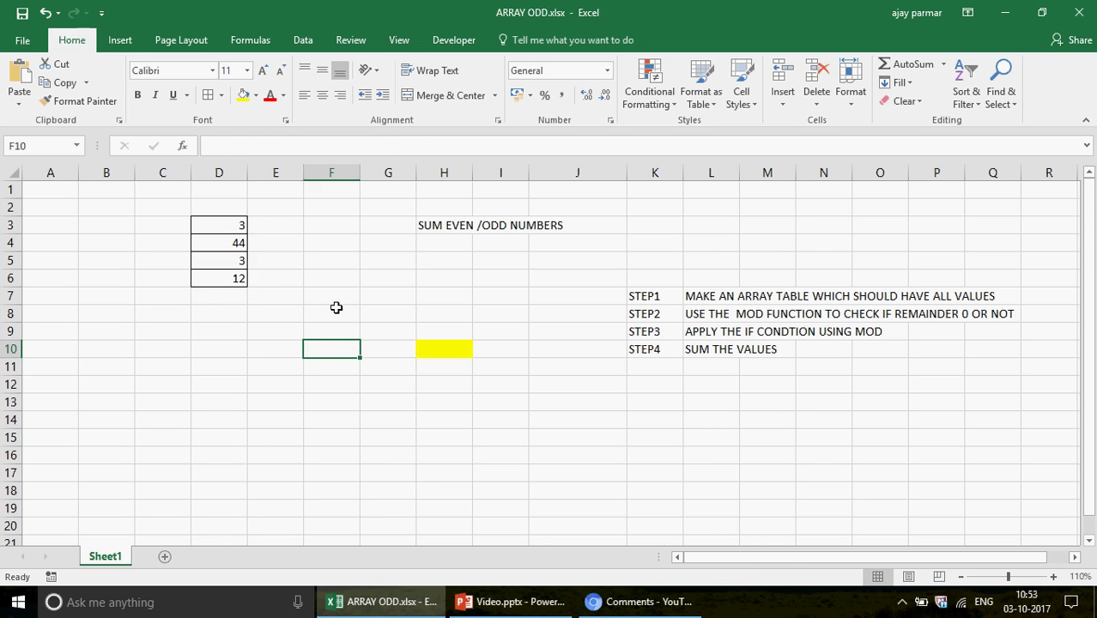
# Change the heading in H3 to "COUNT/SUM EVEN /ODD NUMBERS"
pyautogui.click(431, 226)
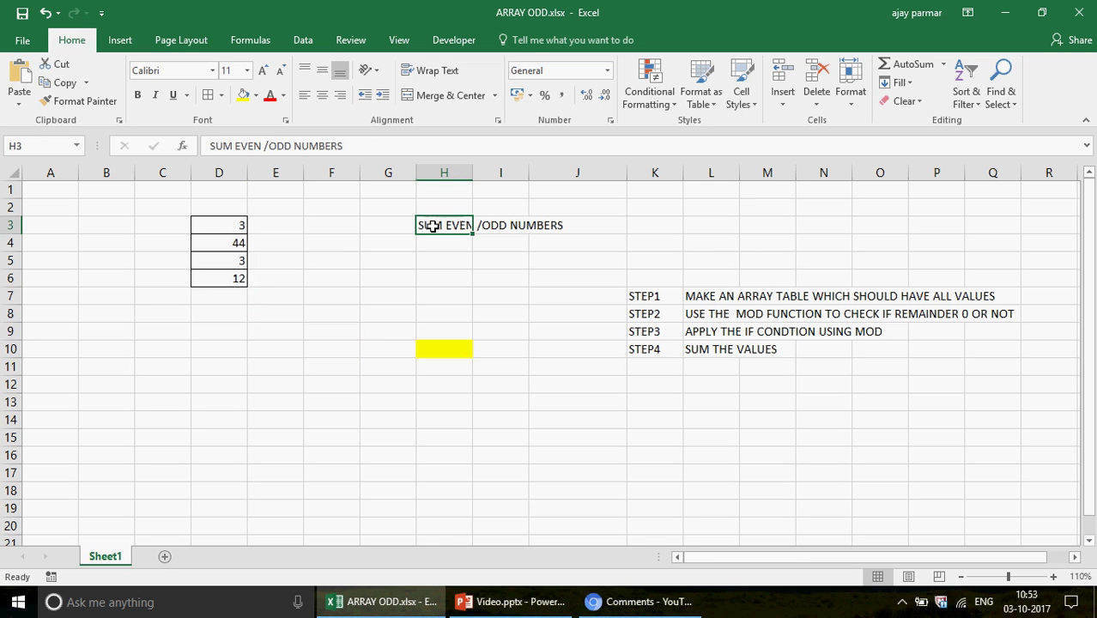
pyautogui.click(224, 222)
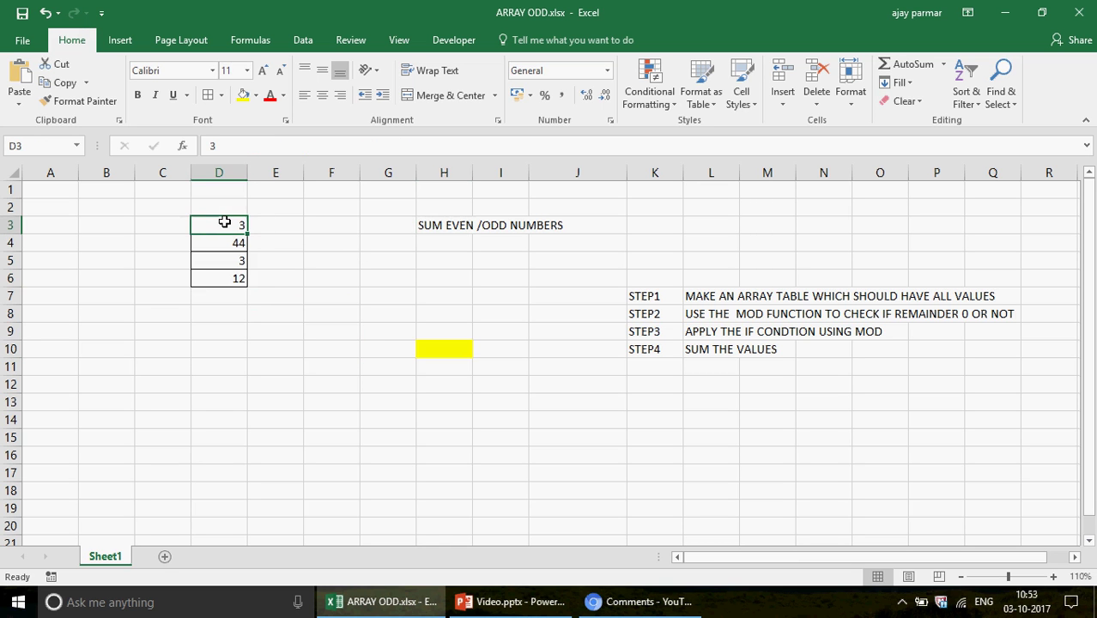
pyautogui.click(433, 223)
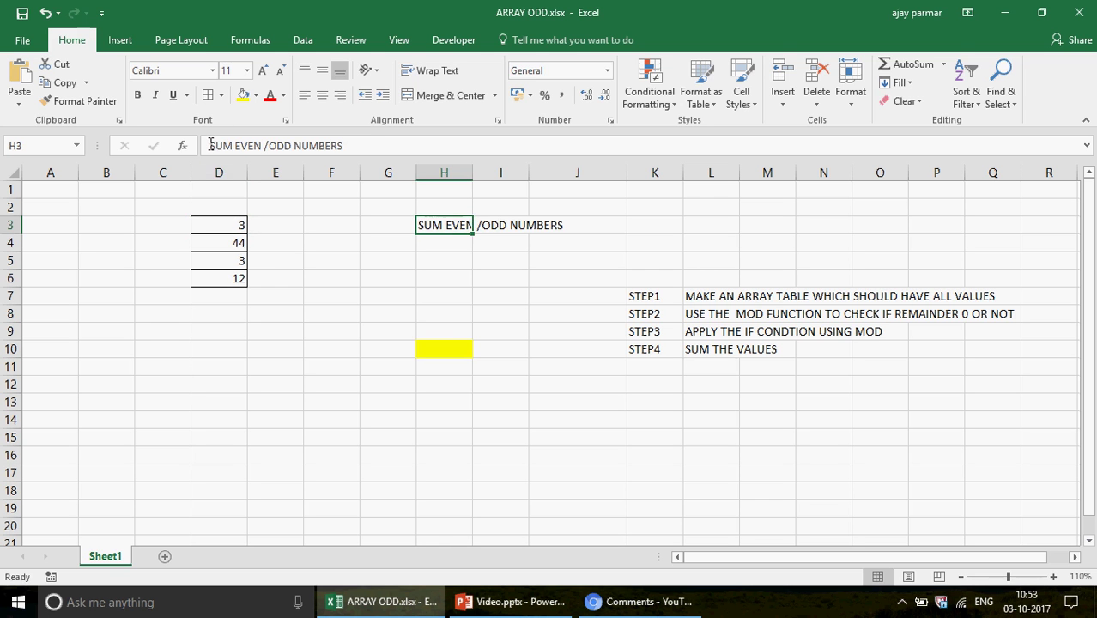
pyautogui.click(211, 146)
pyautogui.write('cco')
pyautogui.press('BackSpace')
pyautogui.press('BackSpace')
pyautogui.press('BackSpace')
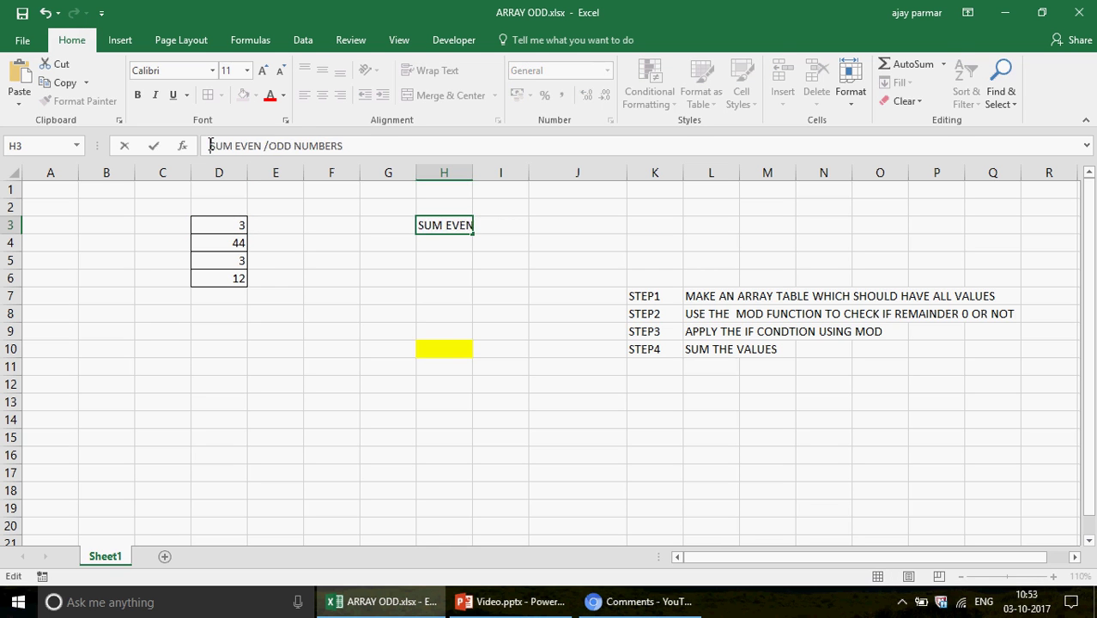
pyautogui.press('capslock')
pyautogui.write('COUNT')
pyautogui.write('/')
pyautogui.press('Return')
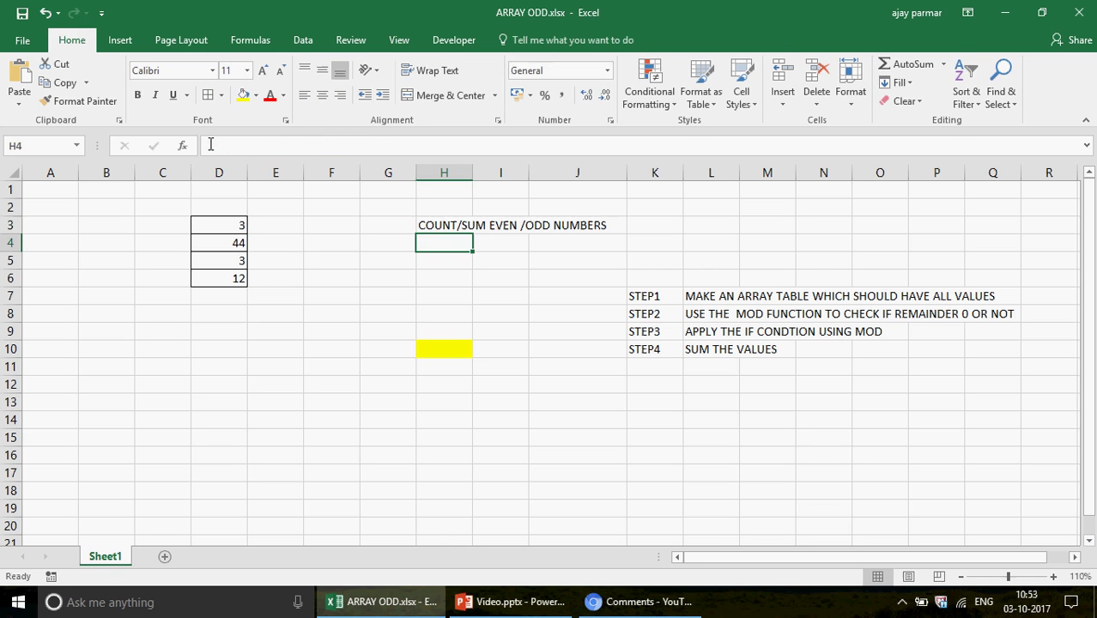
# Review the first number in D3 and the four solution steps listed in K7:L10
pyautogui.click(230, 225)
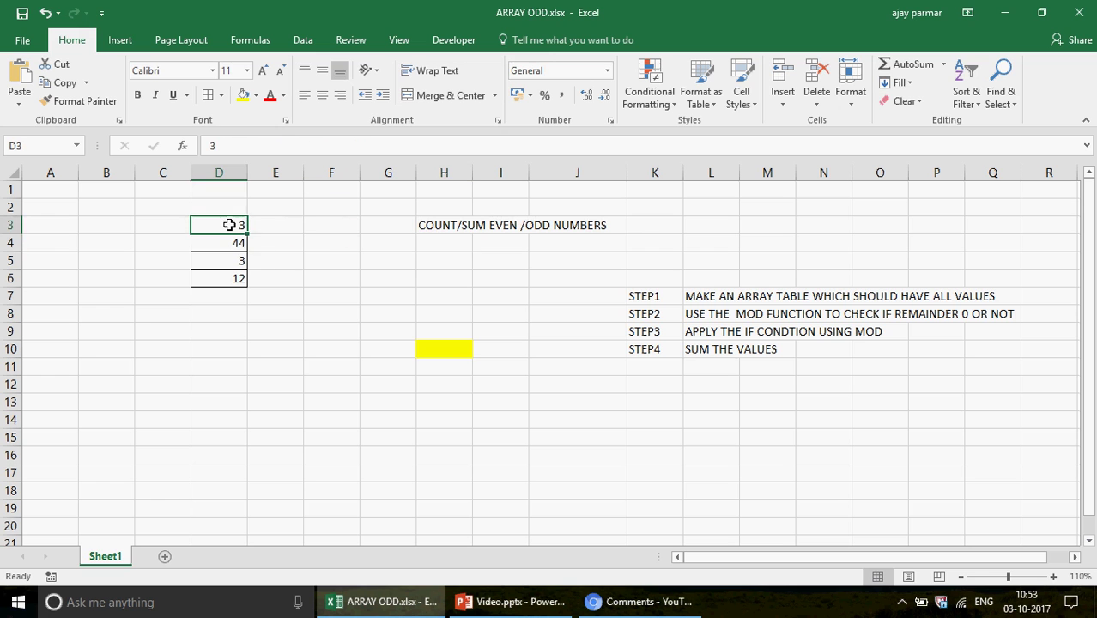
pyautogui.moveTo(640, 293); pyautogui.dragTo(659, 350)
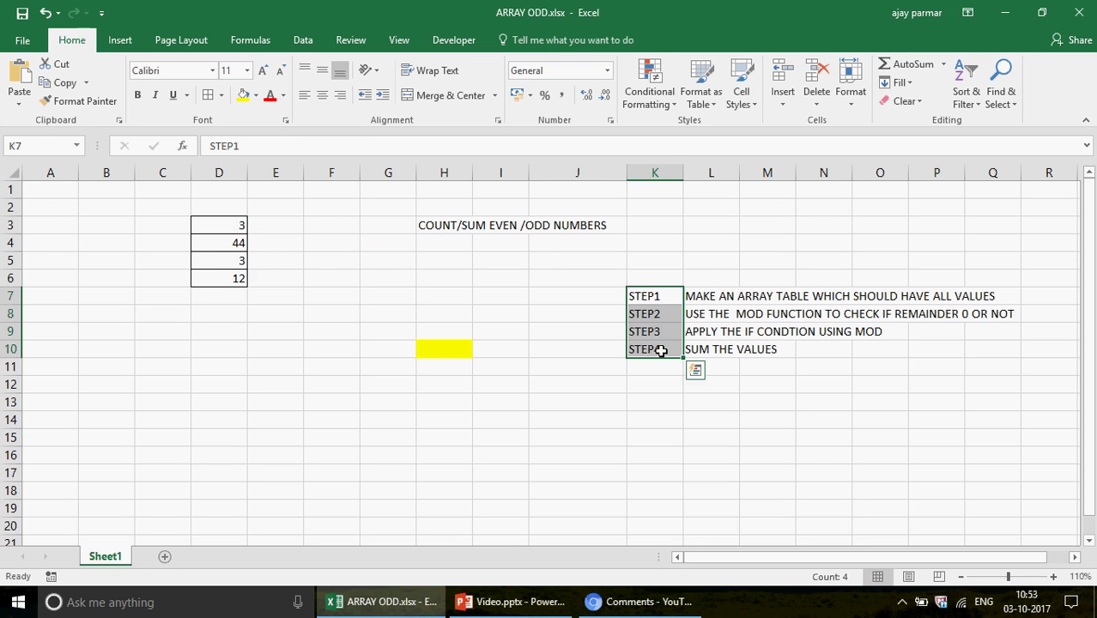
pyautogui.click(650, 291)
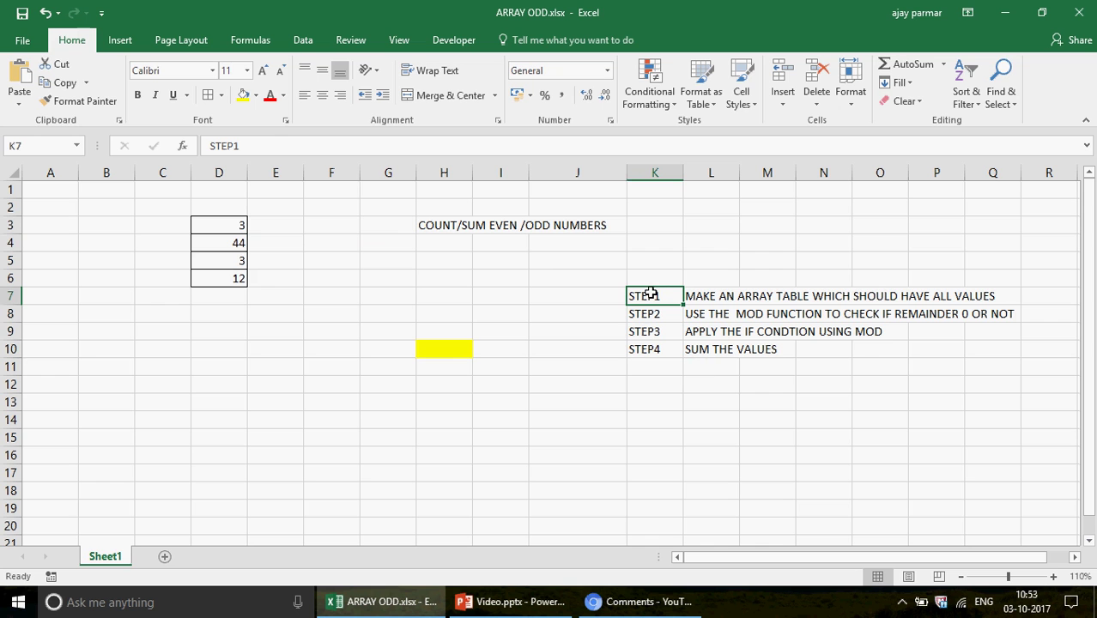
pyautogui.press('Right')
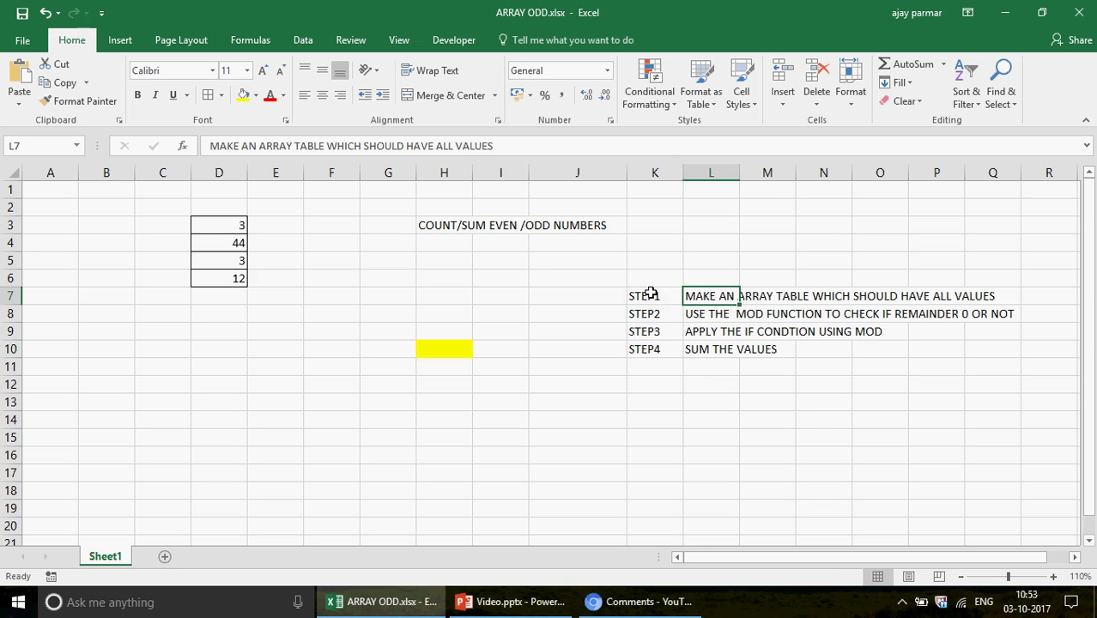
pyautogui.hotkey('shift', 'Down')
pyautogui.hotkey('shift', 'Down')
pyautogui.hotkey('shift', 'Down')
pyautogui.click(619, 296)
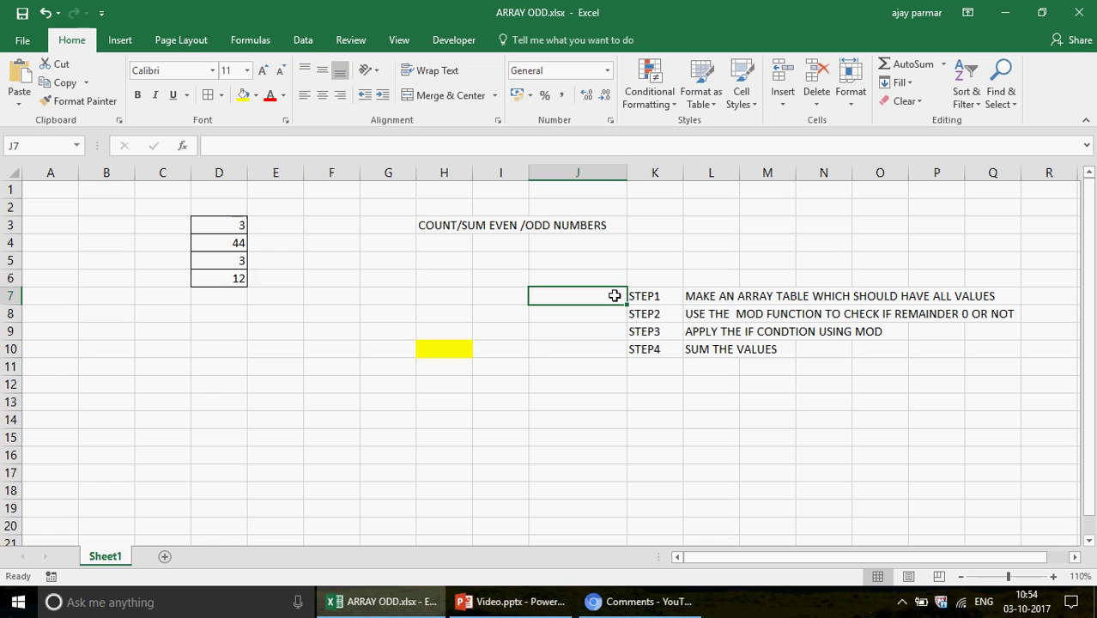
pyautogui.click(726, 298)
pyautogui.press('Down')
pyautogui.press('Down')
pyautogui.press('Down')
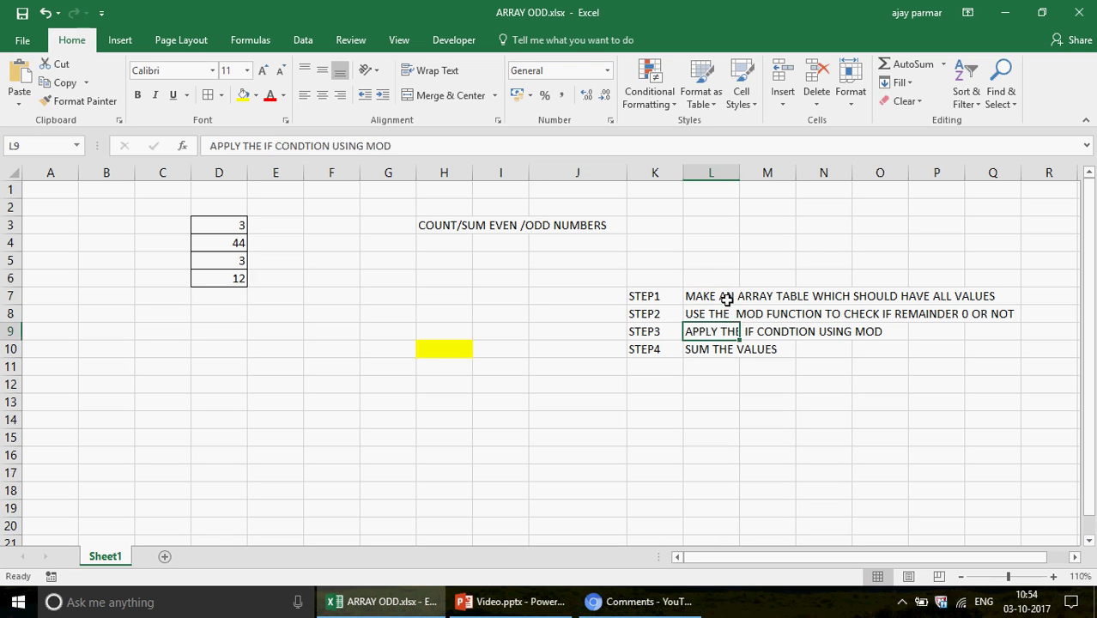
pyautogui.click(542, 301)
pyautogui.click(478, 294)
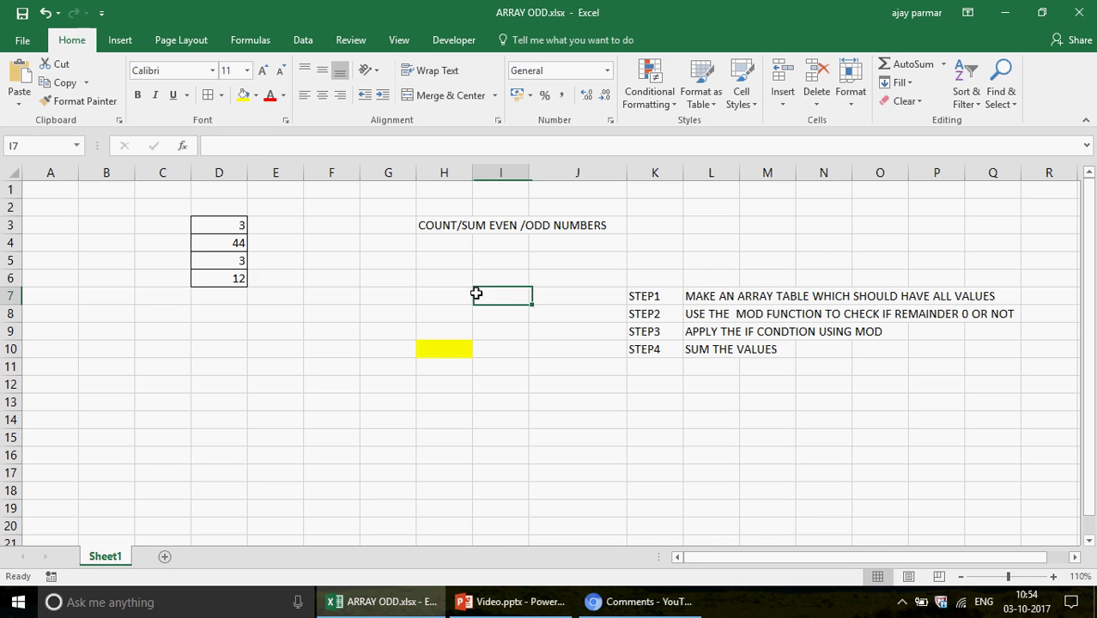
pyautogui.click(443, 294)
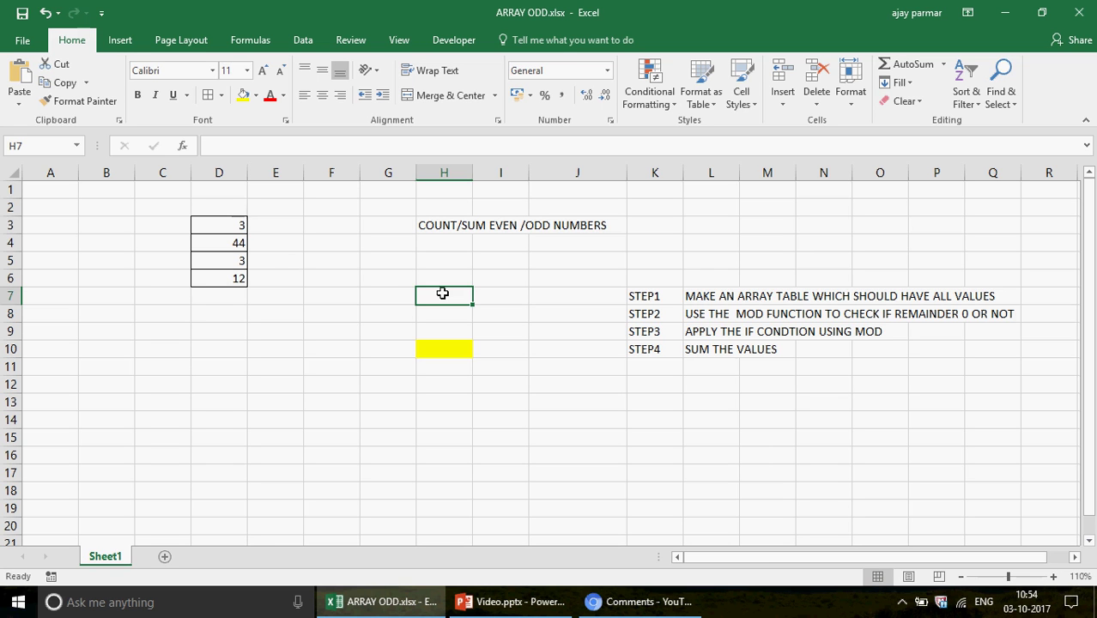
# Enter the formula =IF(ISEVEN(D3),D3,0) in E3 to return the number when it is even and 0 otherwise
pyautogui.click(290, 227)
pyautogui.write('=')
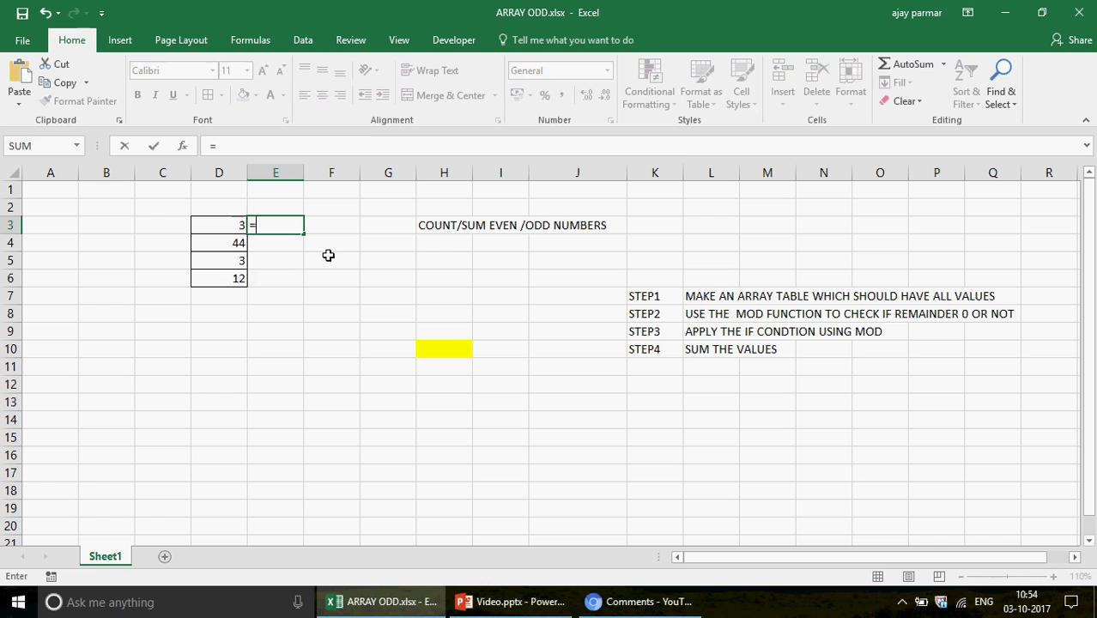
pyautogui.write('IF(')
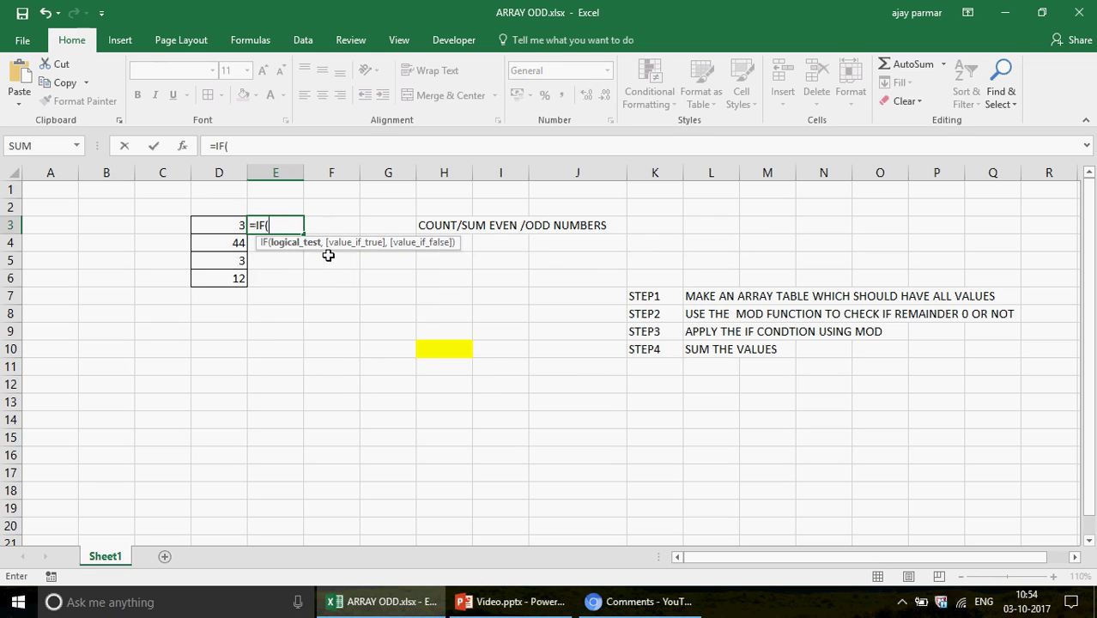
pyautogui.write('ISEVEN(')
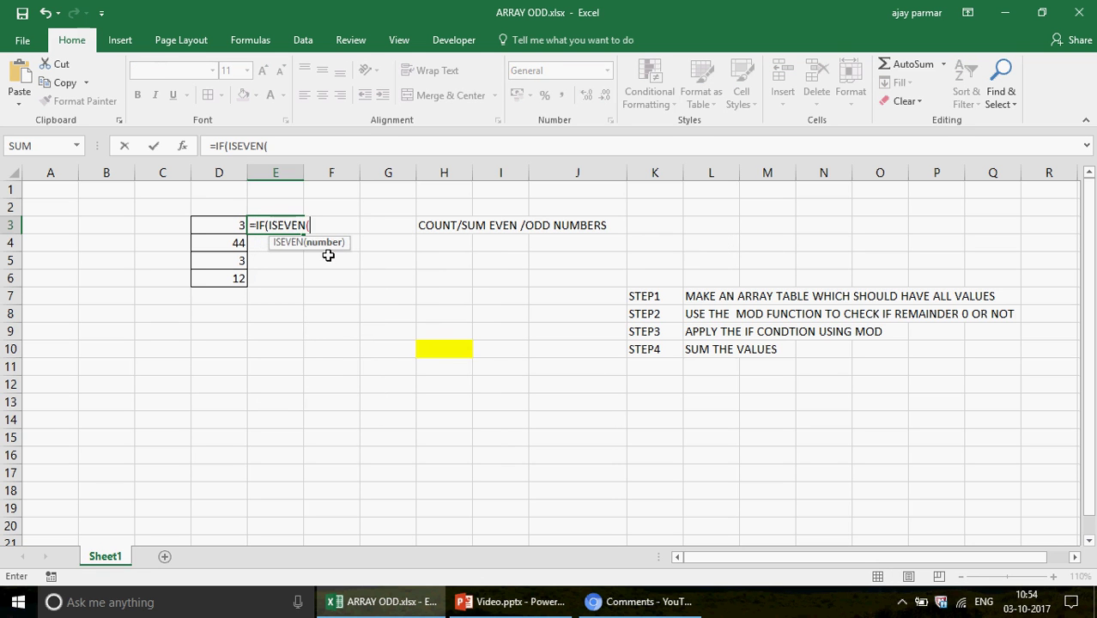
pyautogui.press('Left')
pyautogui.write(')')
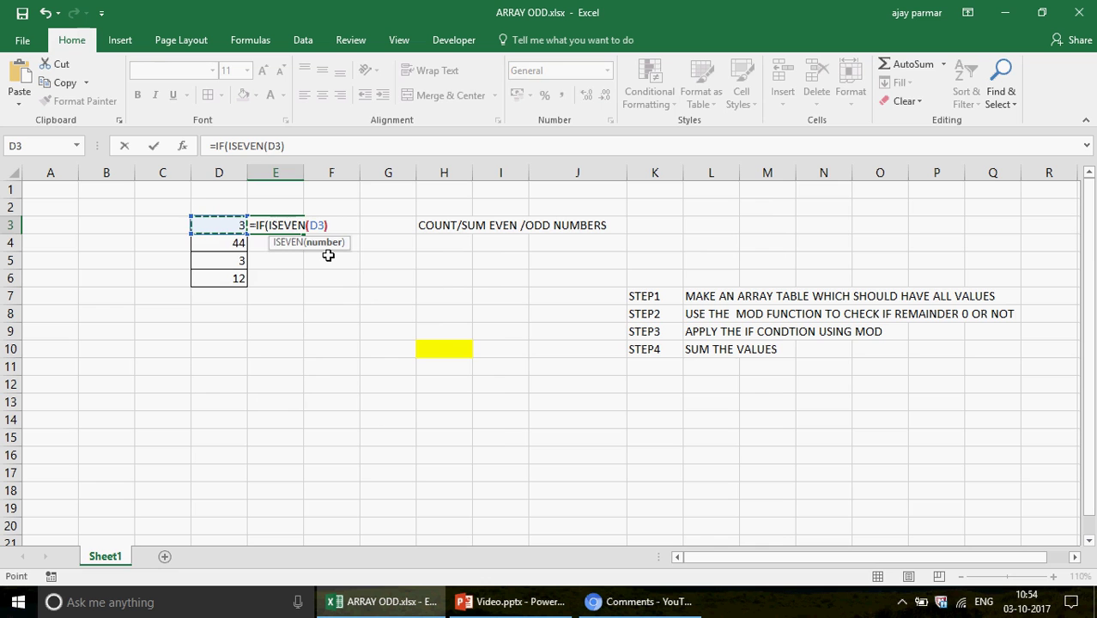
pyautogui.write(',')
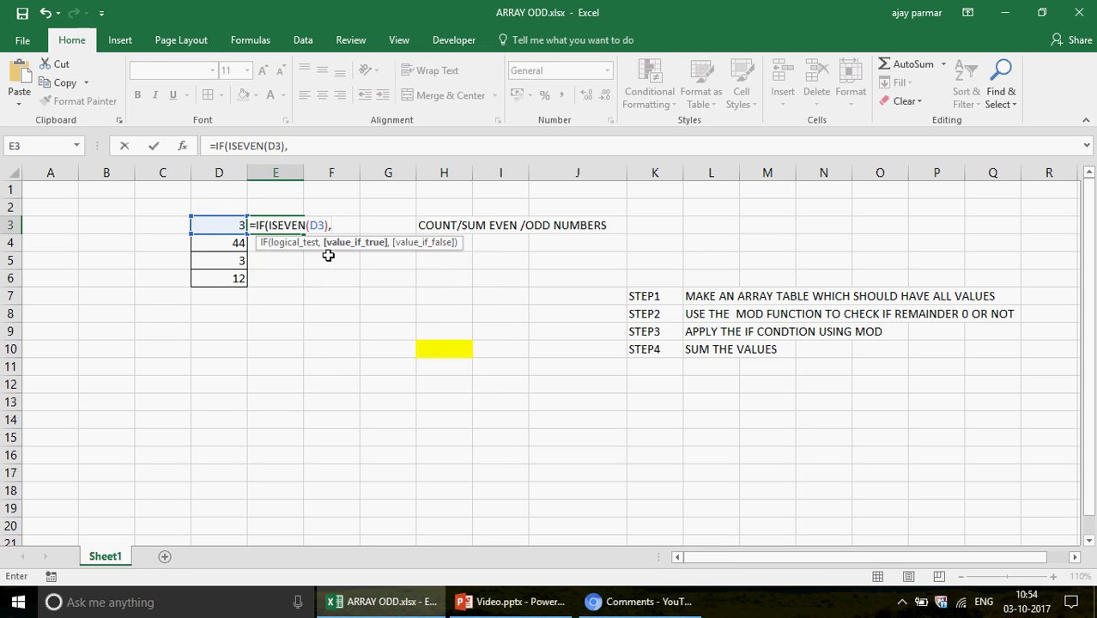
pyautogui.click(224, 226)
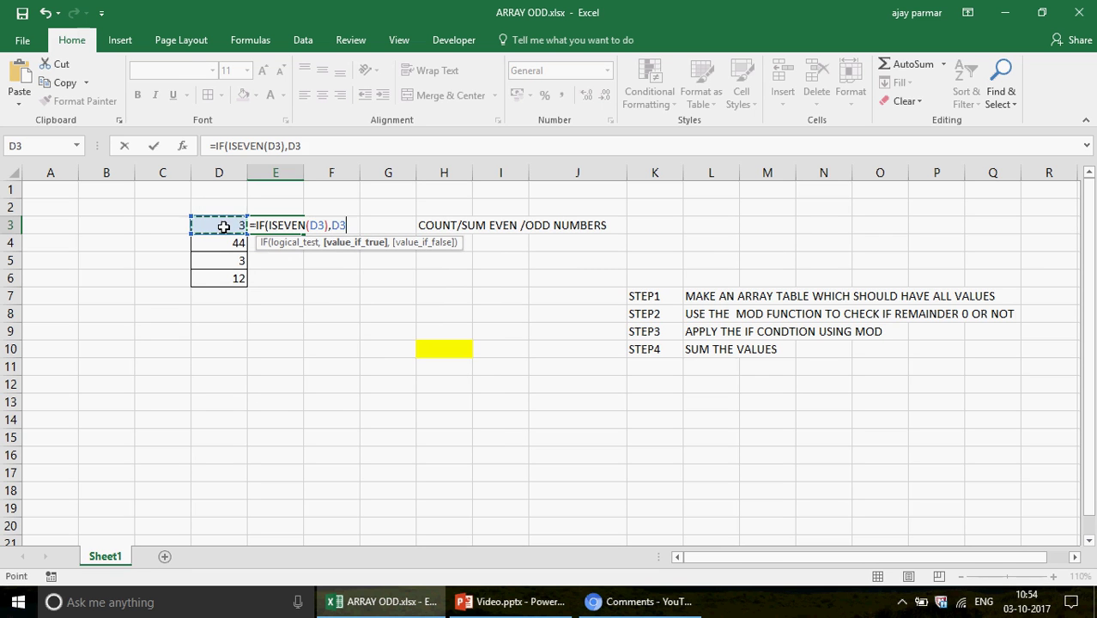
pyautogui.write(',0')
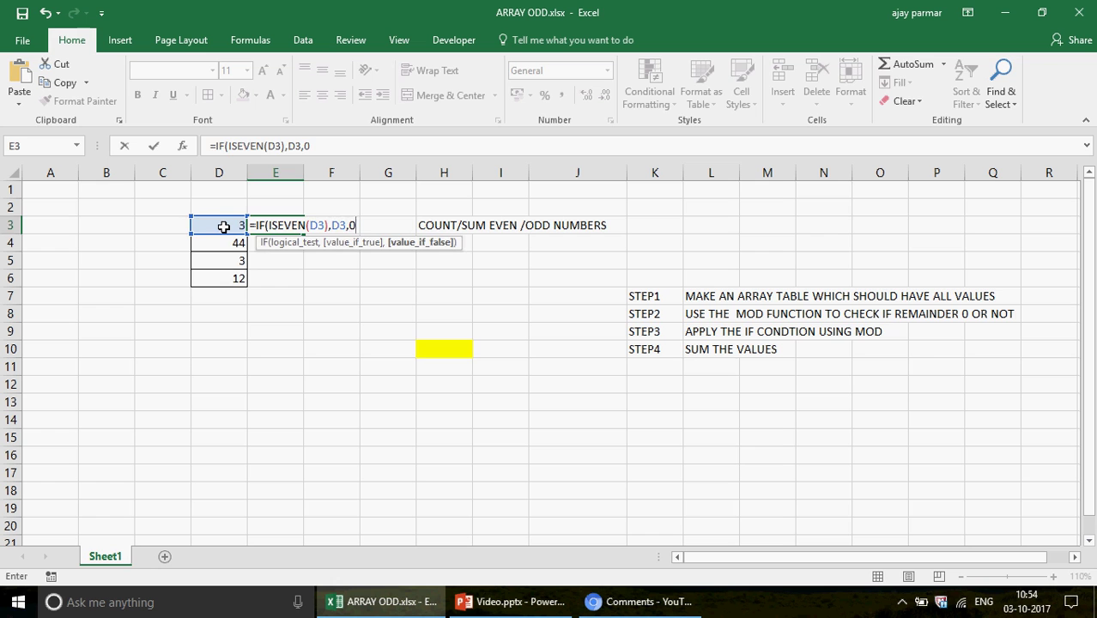
pyautogui.write(')')
pyautogui.press('Return')
pyautogui.press('Up')
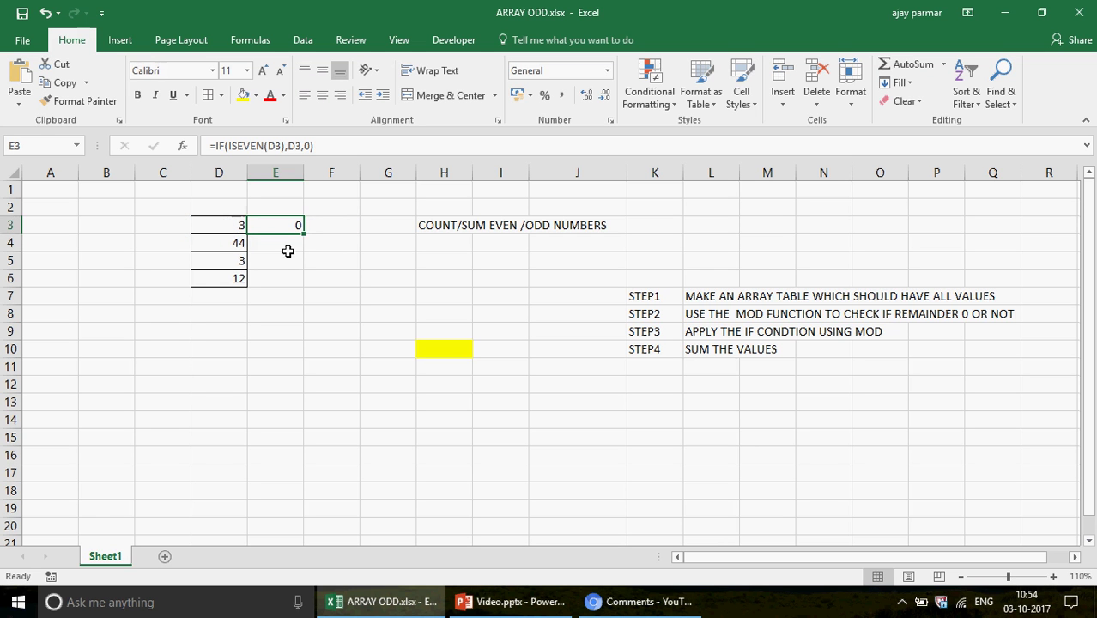
# Fill the ISEVEN formula from E3 down to E6 and sum E3:E6 in E7
pyautogui.moveTo(303, 233); pyautogui.dragTo(302, 285)
pyautogui.click(295, 300)
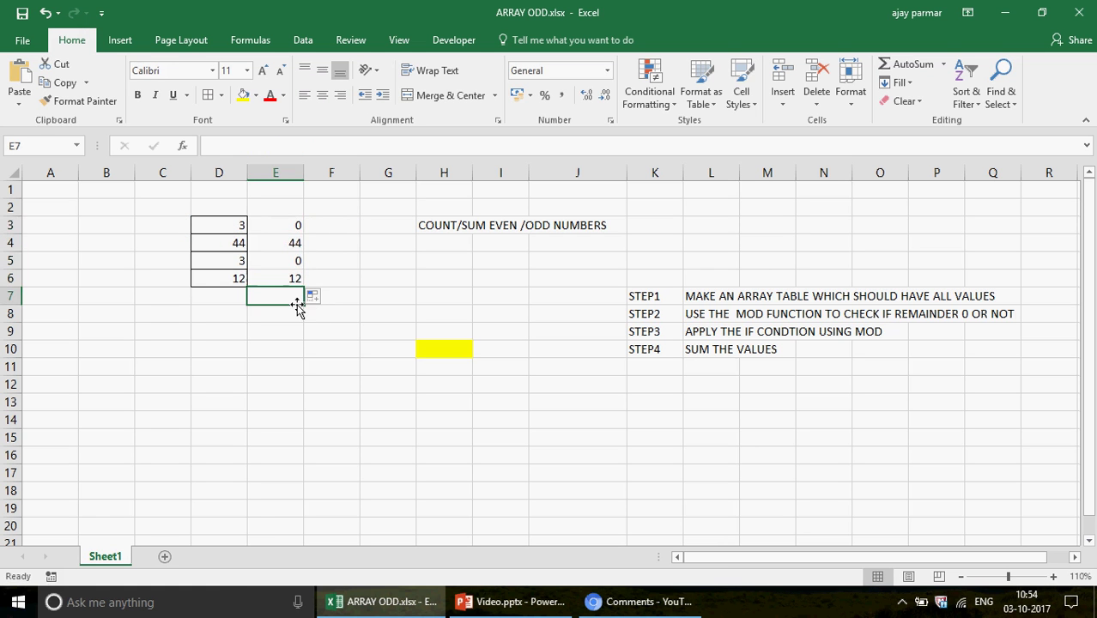
pyautogui.hotkey('alt', '=')
pyautogui.press('Return')
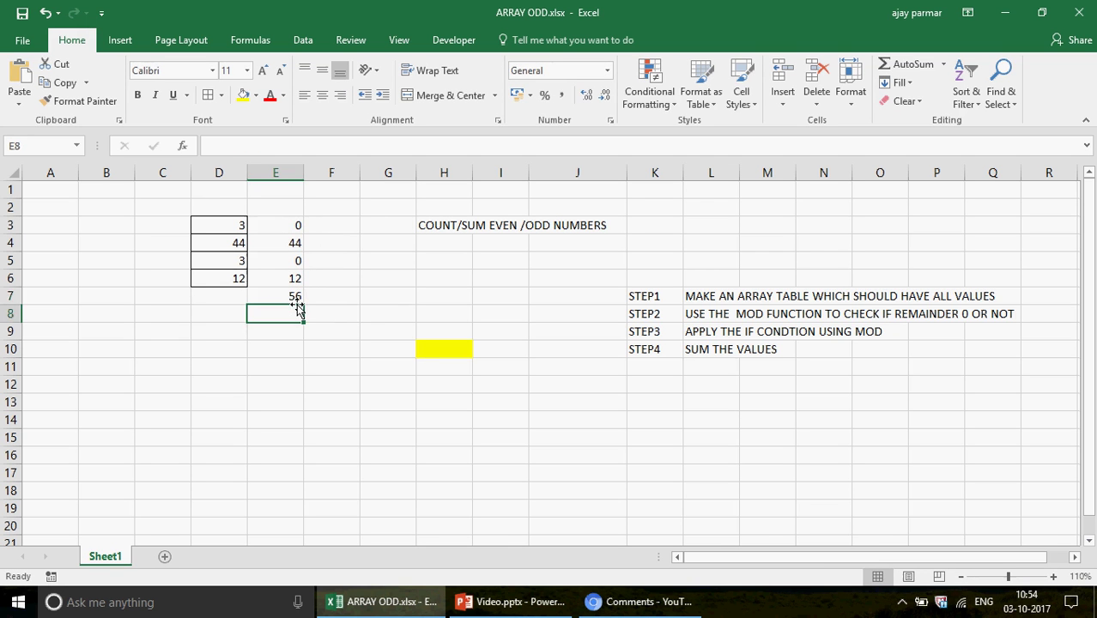
pyautogui.press('Up')
# Examine the ISEVEN formulas in E3:E6 and the sum in E7, comparing them with the source numbers in D3:D6
pyautogui.click(286, 227)
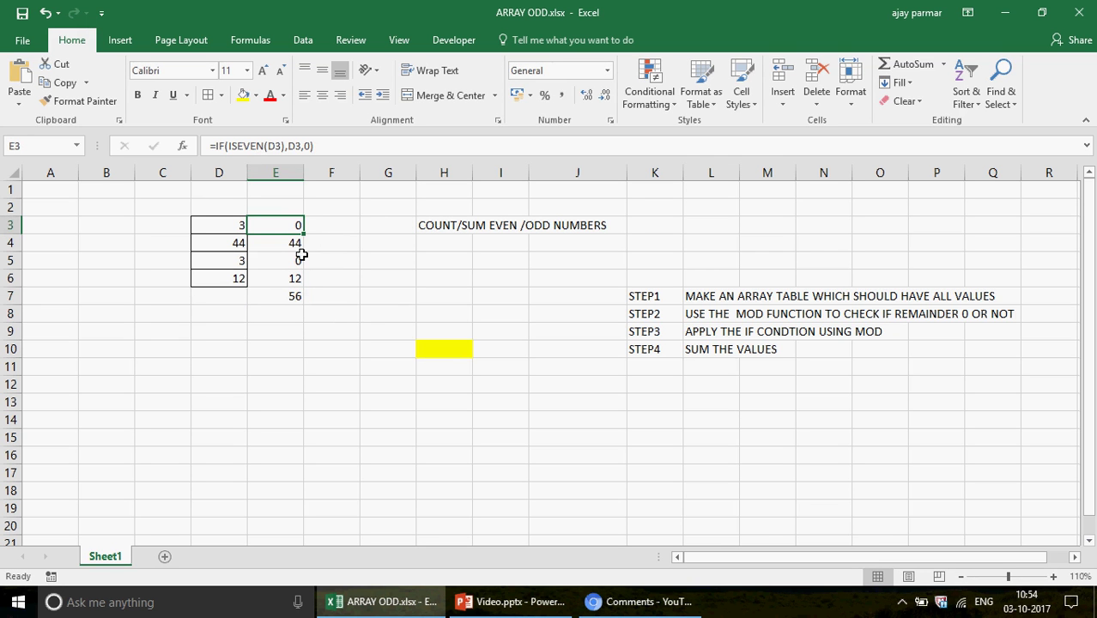
pyautogui.click(280, 296)
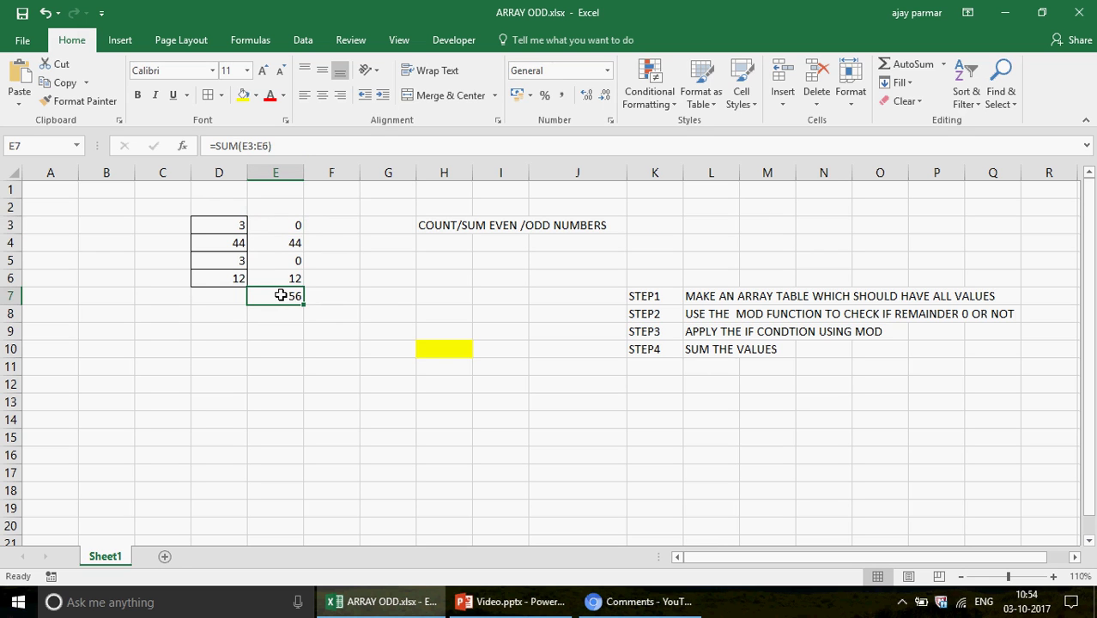
pyautogui.press('Up')
pyautogui.press('Up')
pyautogui.press('Up')
pyautogui.press('Up')
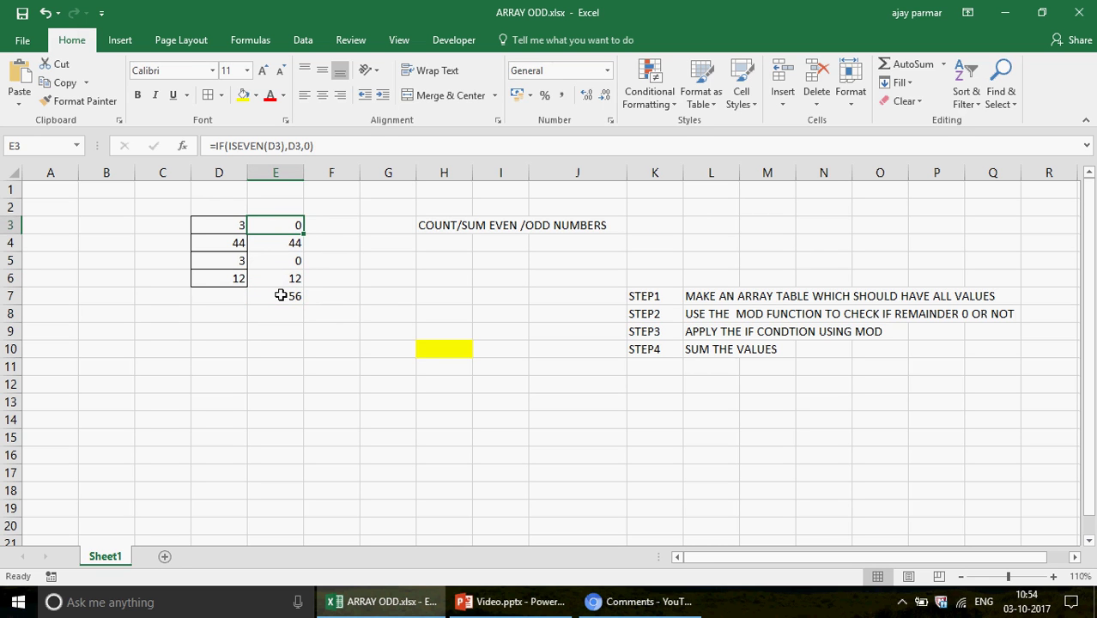
pyautogui.press('Down')
pyautogui.press('Down')
pyautogui.press('Up')
pyautogui.press('Up')
pyautogui.press('Left')
pyautogui.hotkey('shift', 'Down')
pyautogui.hotkey('shift', 'Down')
pyautogui.hotkey('shift', 'Down')
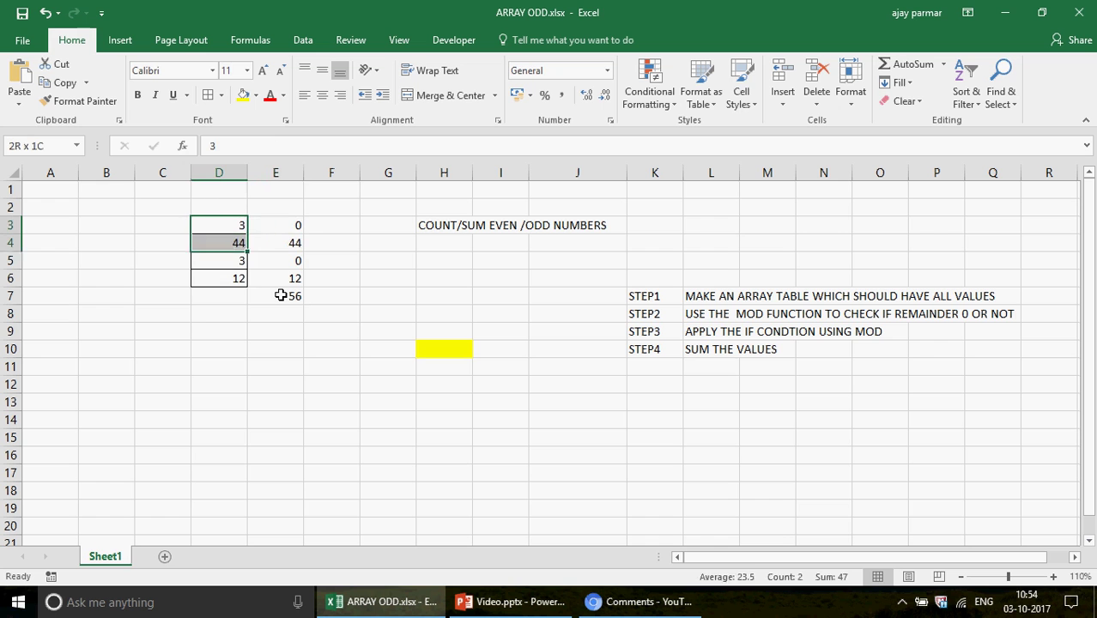
pyautogui.press('Right')
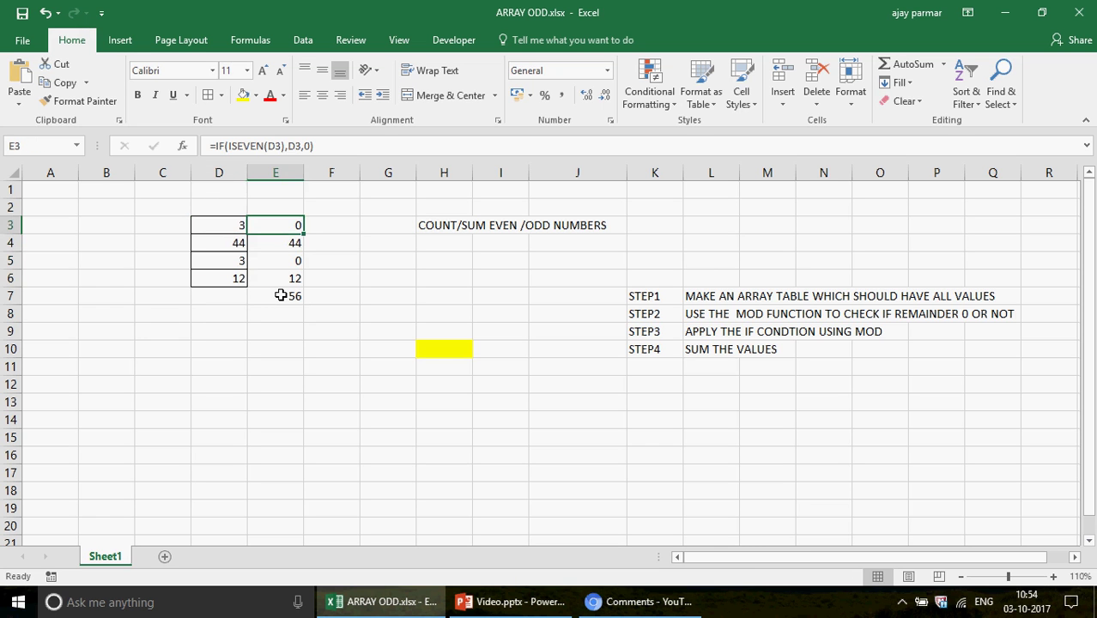
pyautogui.press('Left')
pyautogui.hotkey('shift', 'Down')
pyautogui.hotkey('shift', 'Down')
pyautogui.hotkey('shift', 'Down')
pyautogui.press('Right')
pyautogui.press('Right')
pyautogui.press('Left')
pyautogui.press('Left')
pyautogui.hotkey('shift', 'Down')
pyautogui.hotkey('shift', 'Down')
pyautogui.hotkey('shift', 'Down')
pyautogui.press('Right')
# Delete the ISEVEN helper formulas in E3:E6 and the sum in E7
pyautogui.hotkey('shift', 'Down')
pyautogui.hotkey('shift', 'Down')
pyautogui.hotkey('shift', 'Down')
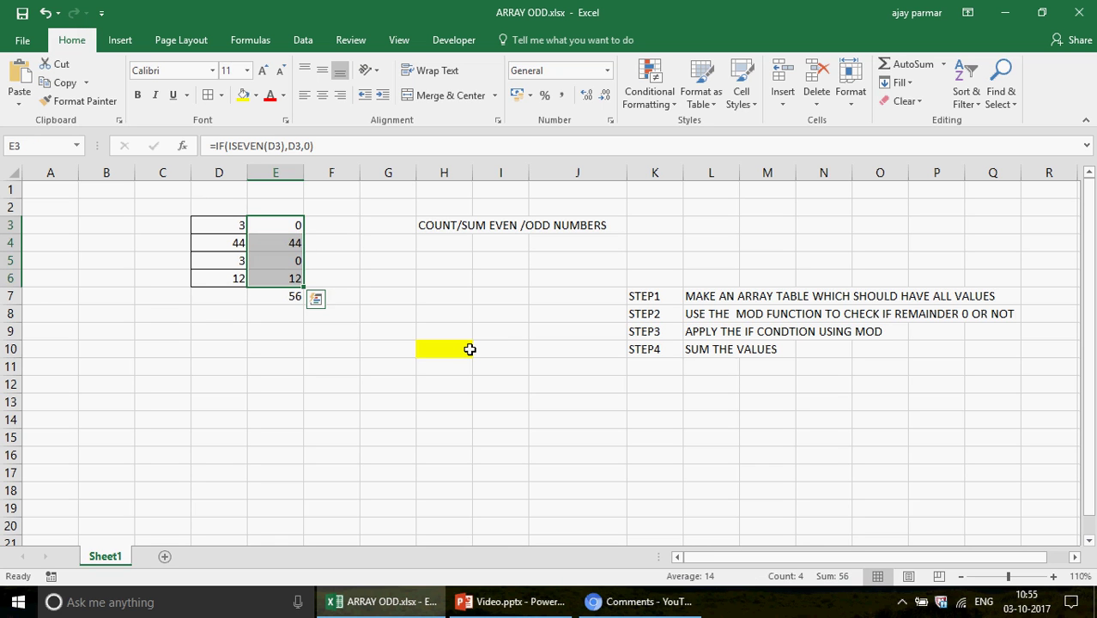
pyautogui.press('Delete')
pyautogui.press('Down')
pyautogui.press('Down')
pyautogui.press('Down')
pyautogui.press('Down')
pyautogui.press('Down')
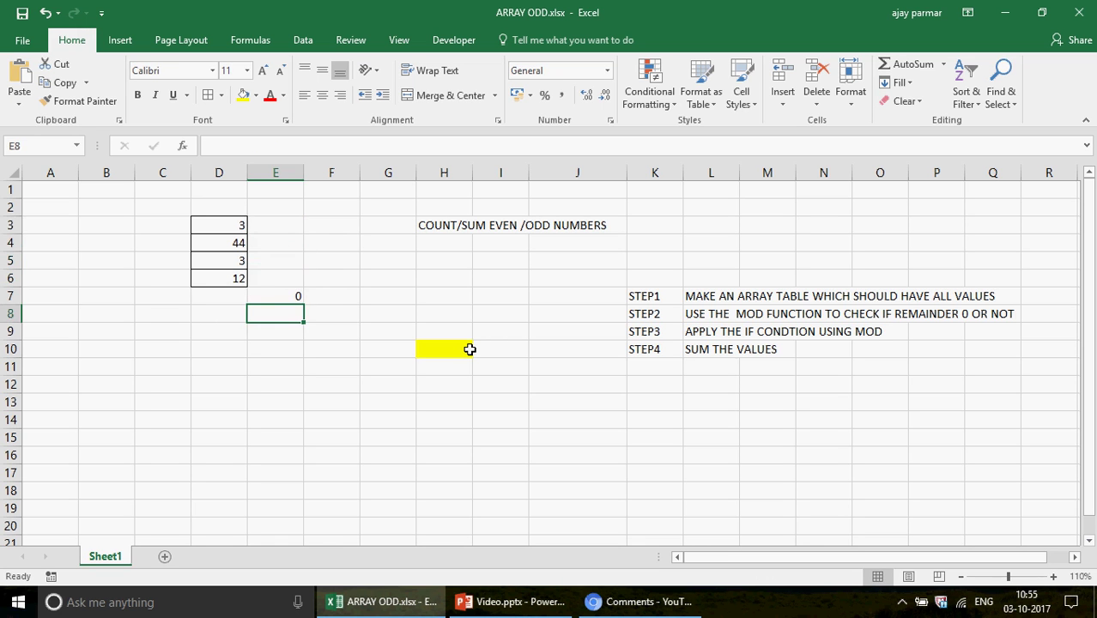
pyautogui.press('Up')
pyautogui.press('Delete')
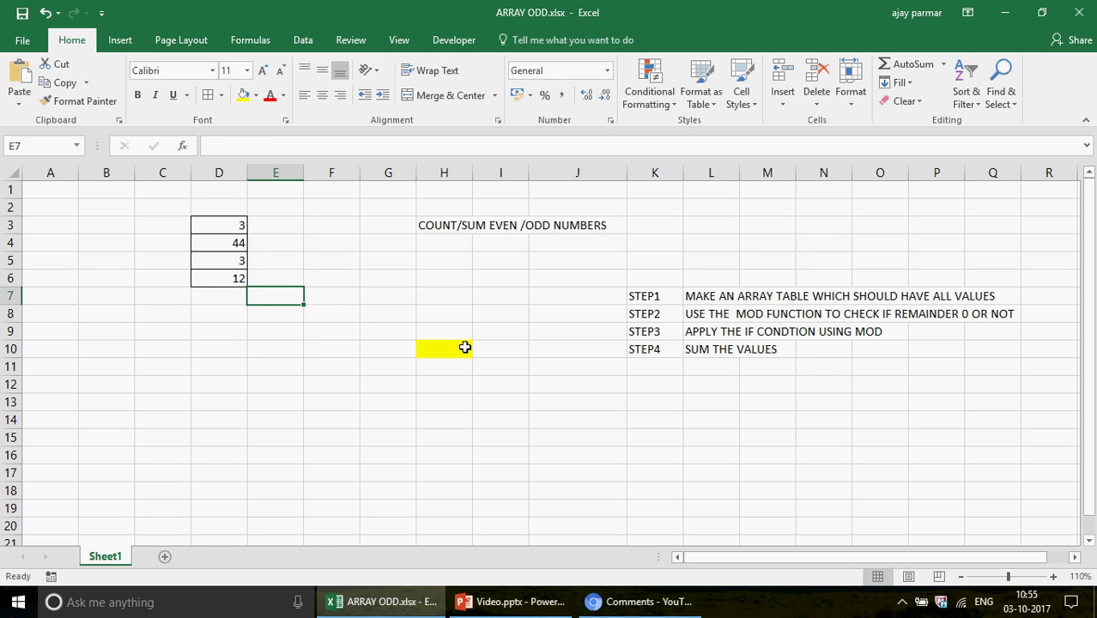
# Review the number list in D3:D6 alongside the empty helper cell E3 and the answer cells H7 and H10
pyautogui.click(468, 349)
pyautogui.click(446, 305)
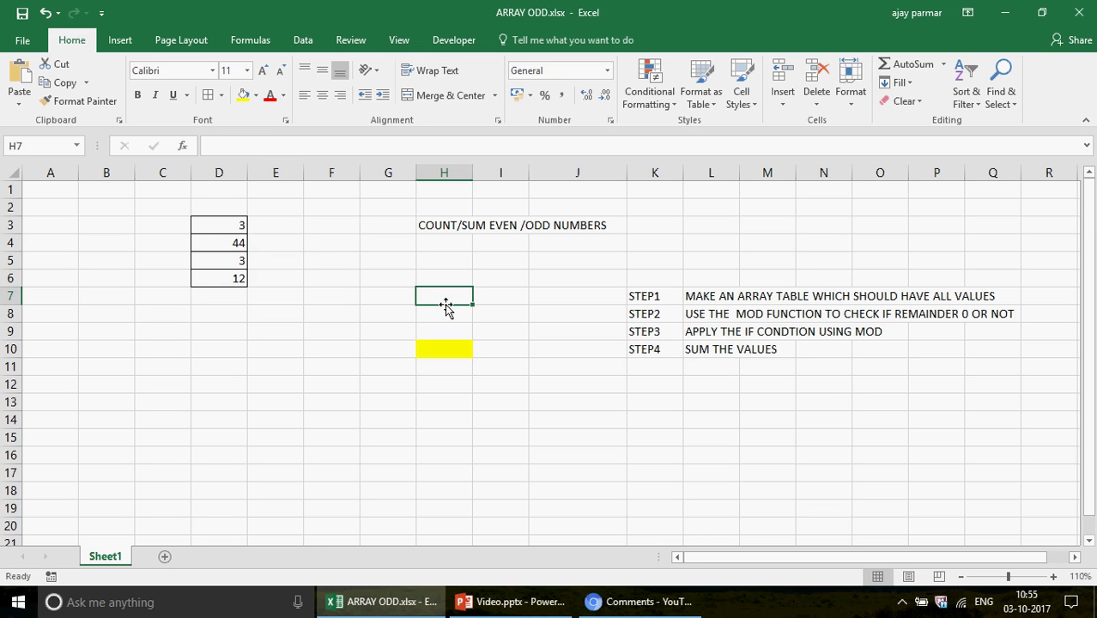
pyautogui.moveTo(227, 223); pyautogui.dragTo(228, 283)
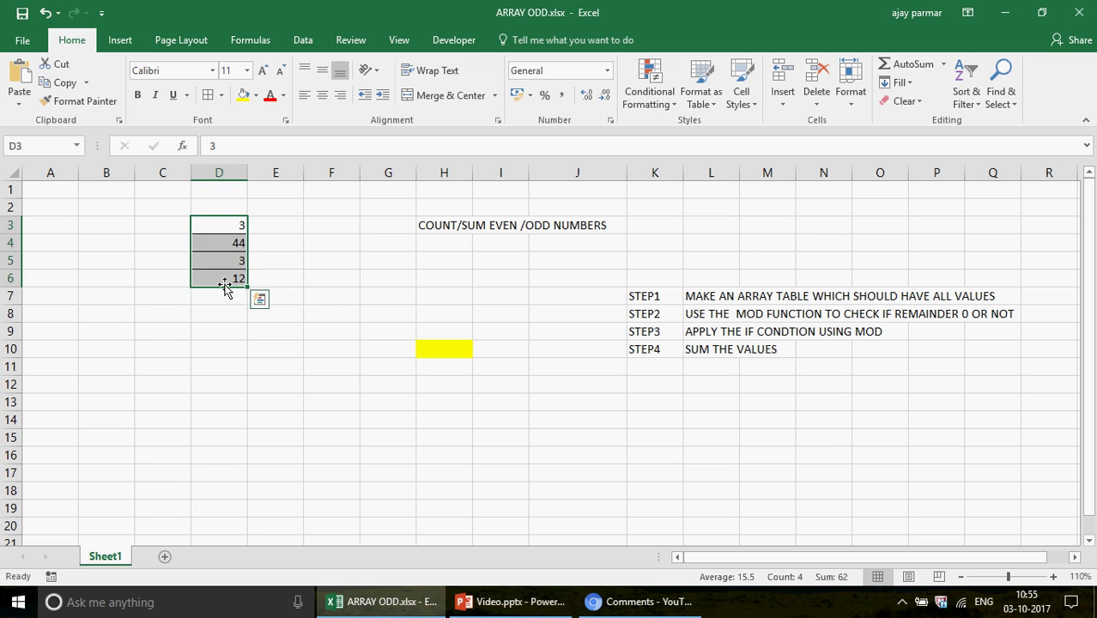
pyautogui.click(270, 222)
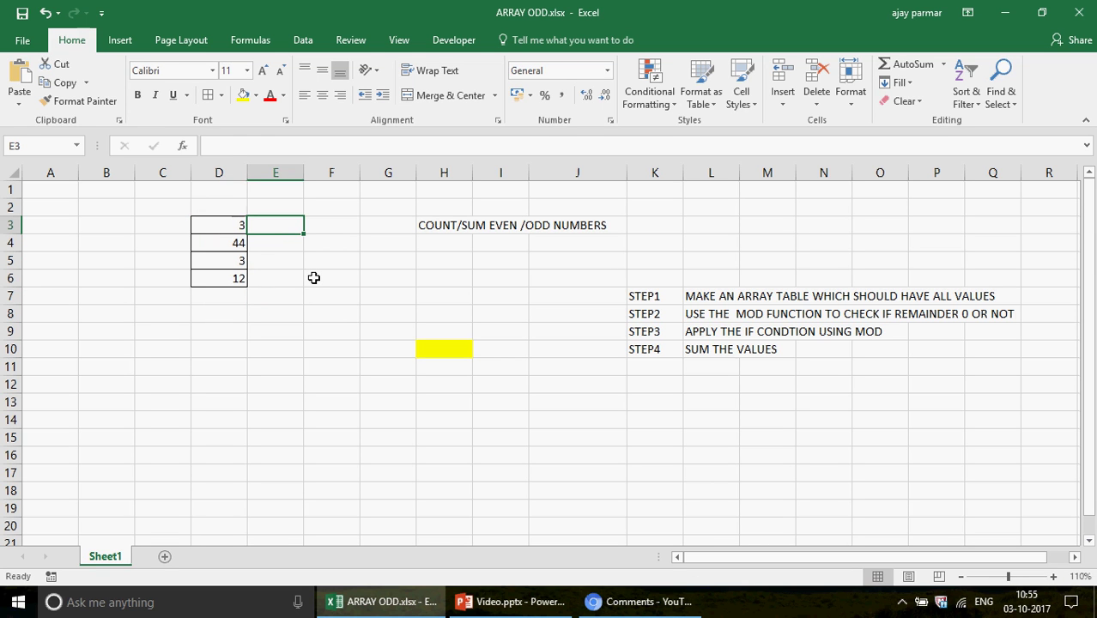
pyautogui.click(216, 226)
pyautogui.click(269, 225)
pyautogui.click(237, 230)
pyautogui.moveTo(237, 231); pyautogui.dragTo(237, 233)
pyautogui.hotkey('shift', 'Down')
pyautogui.hotkey('shift', 'Down')
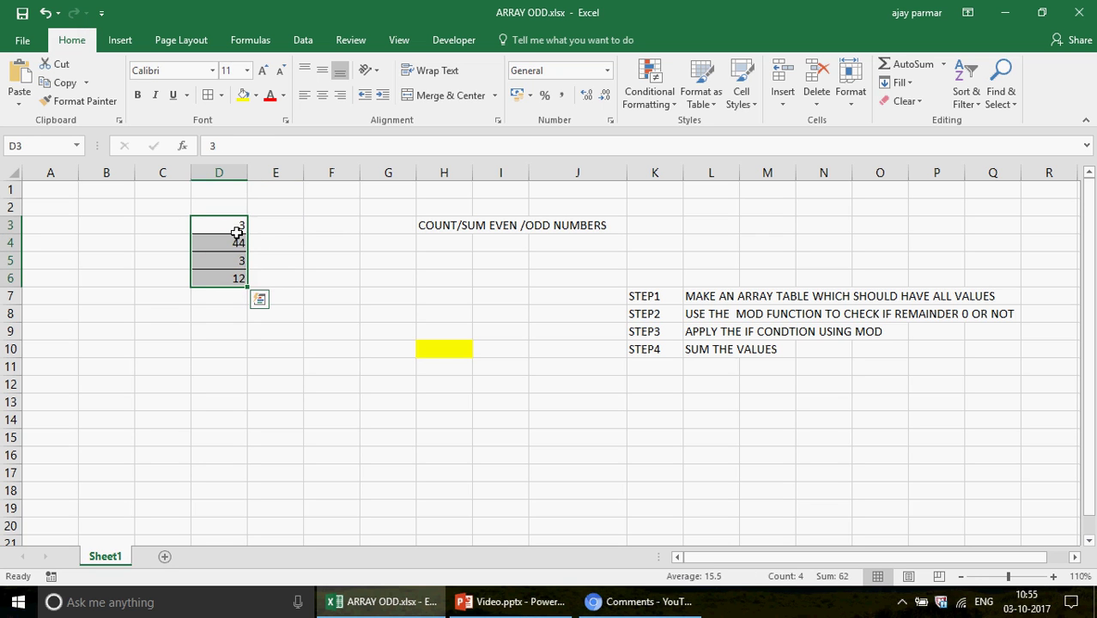
# Enter =MOD(D3,2) in E3 and fill it down to E6 to get each number's remainder
pyautogui.click(267, 230)
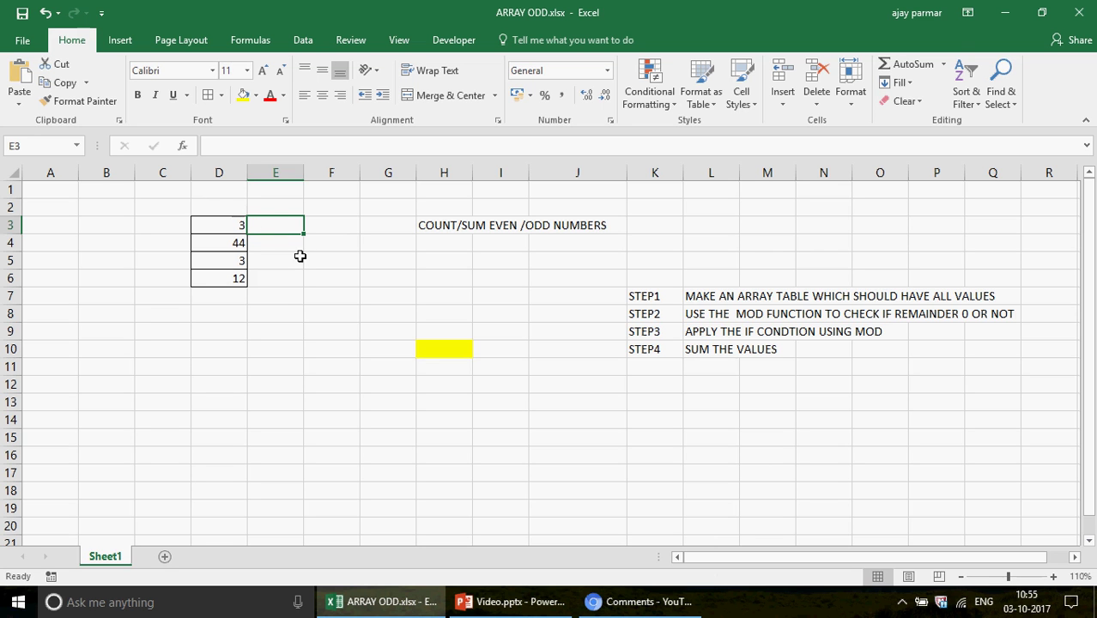
pyautogui.write('=MOD(')
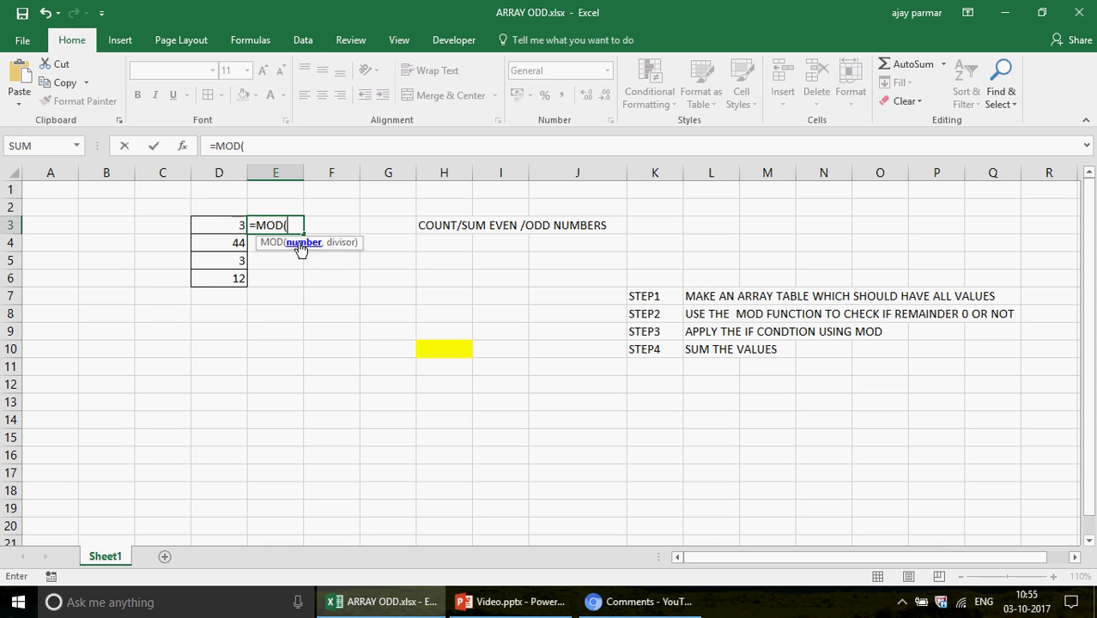
pyautogui.click(230, 225)
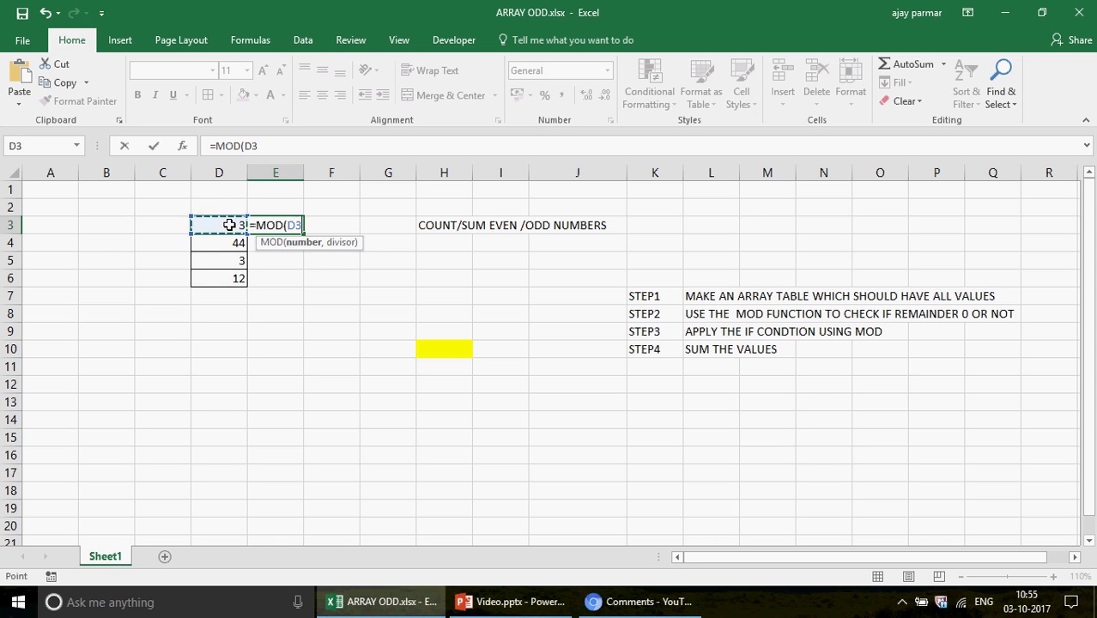
pyautogui.write(',2)')
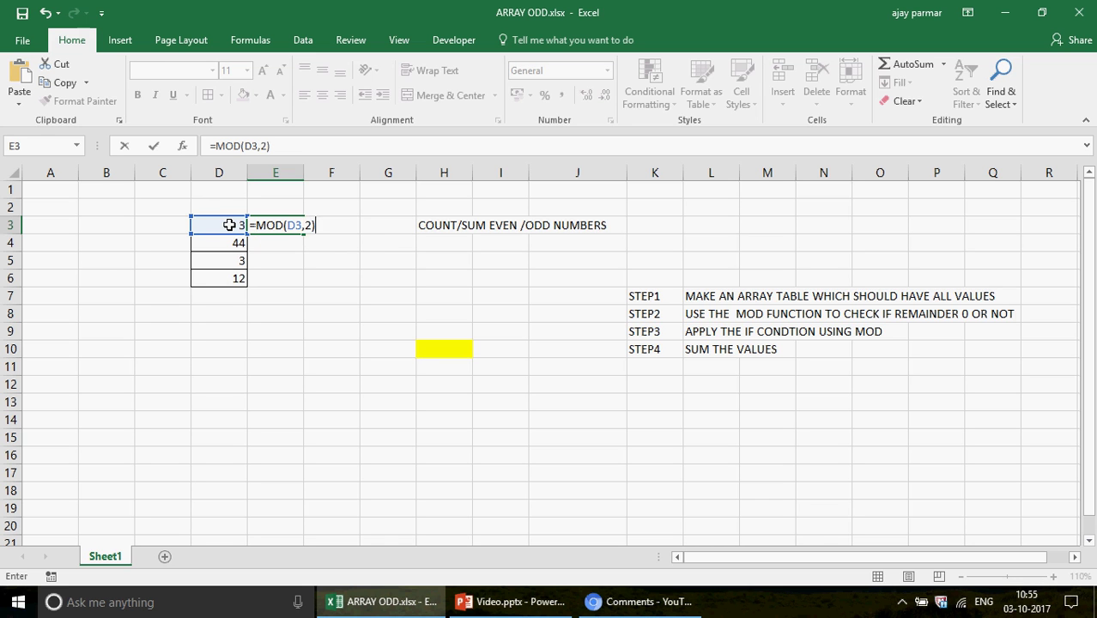
pyautogui.hotkey('ctrl', 'Return')
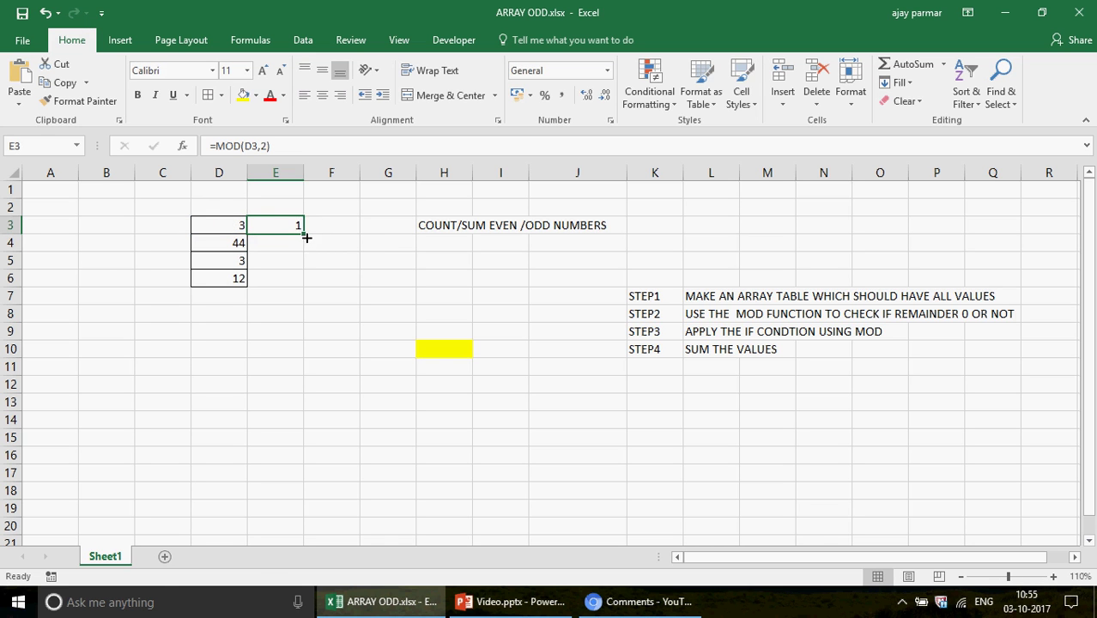
pyautogui.moveTo(303, 240); pyautogui.dragTo(298, 284)
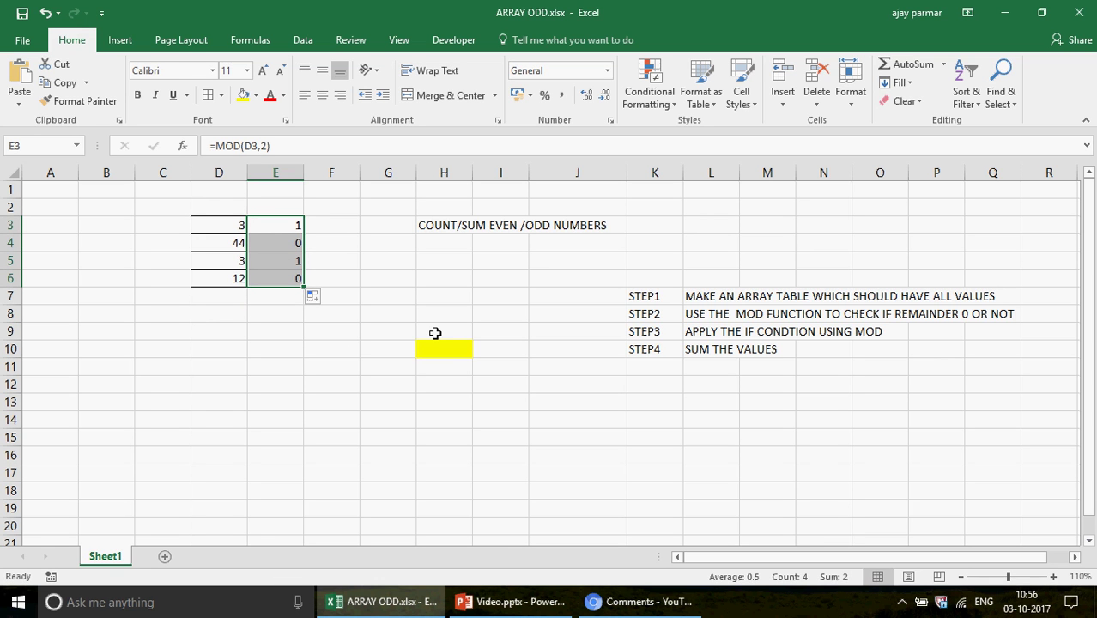
# Delete the MOD formulas from E3:E6 and review the first solution step in L7 against the list in D3:D6
pyautogui.press('Delete')
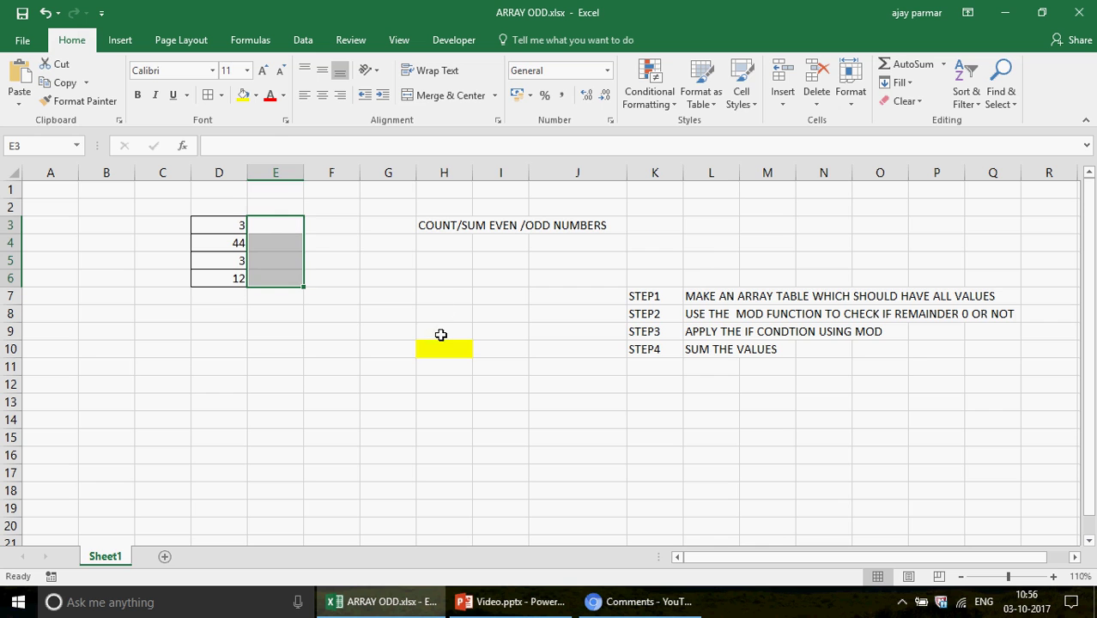
pyautogui.click(444, 296)
pyautogui.click(726, 297)
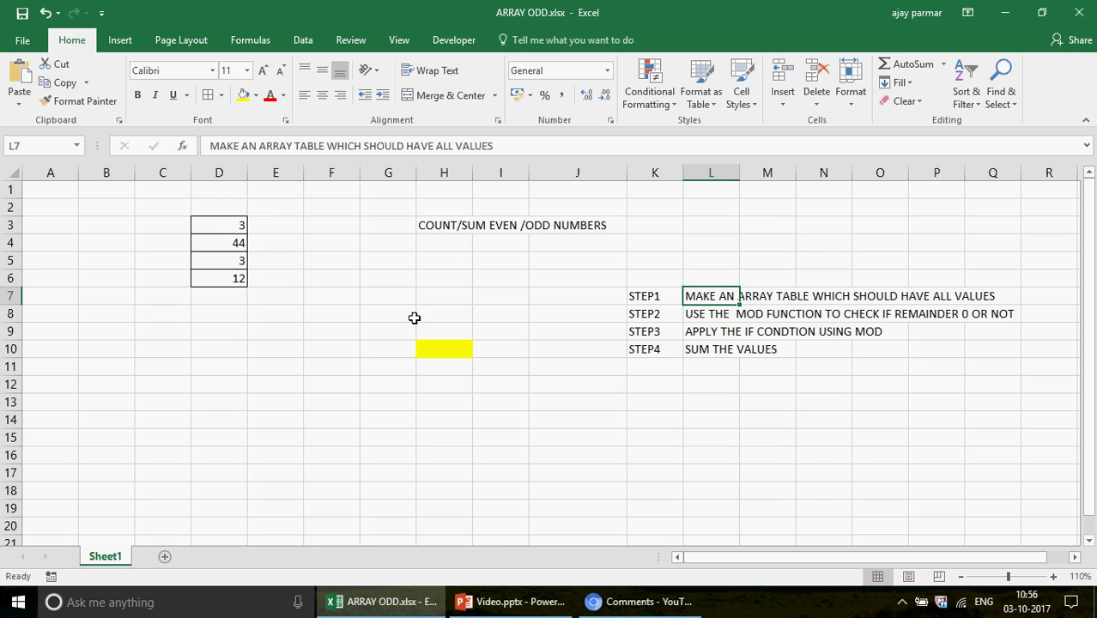
pyautogui.click(226, 228)
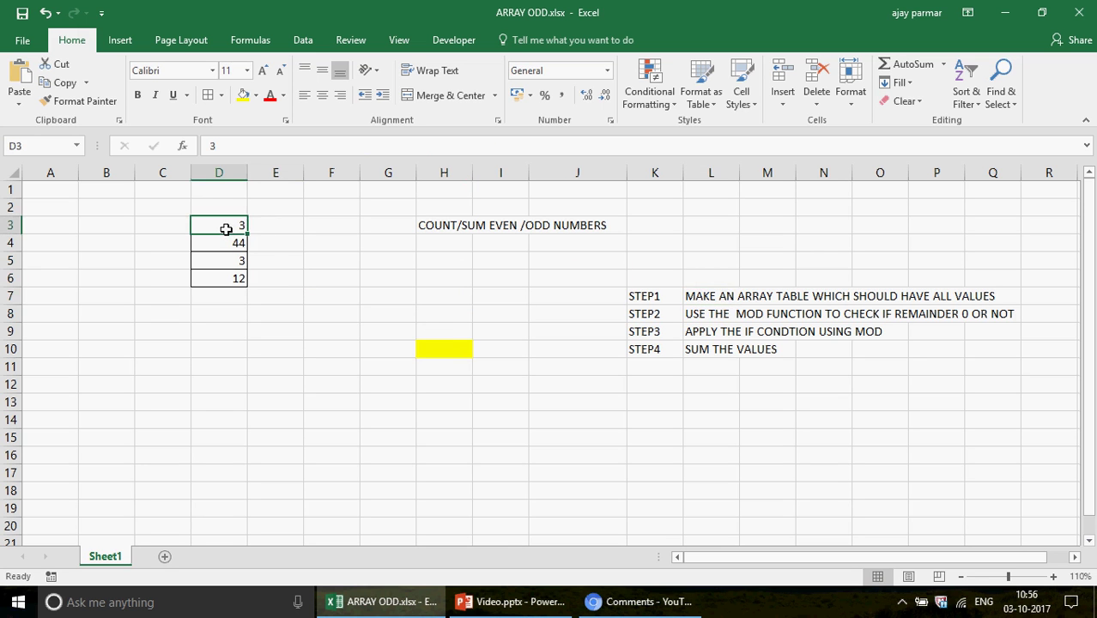
pyautogui.keyDown('shift'); pyautogui.click(230, 282); pyautogui.keyUp('shift')
# Enter the range reference formula =(D3:D6) in H7
pyautogui.click(437, 293)
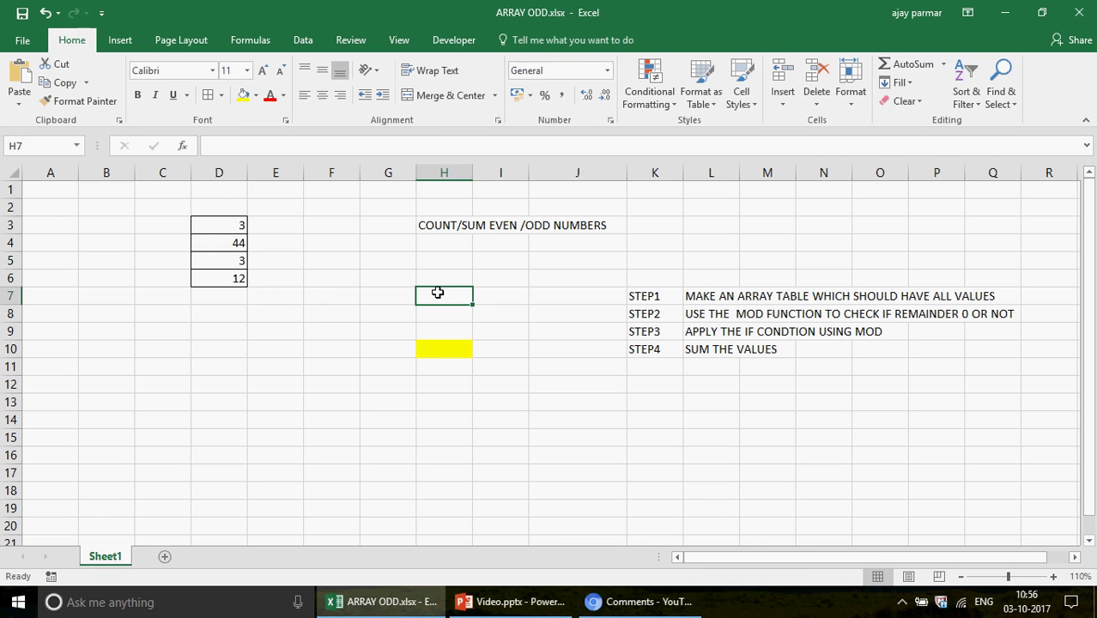
pyautogui.write('=')
pyautogui.moveTo(220, 222); pyautogui.dragTo(225, 278)
pyautogui.write(')')
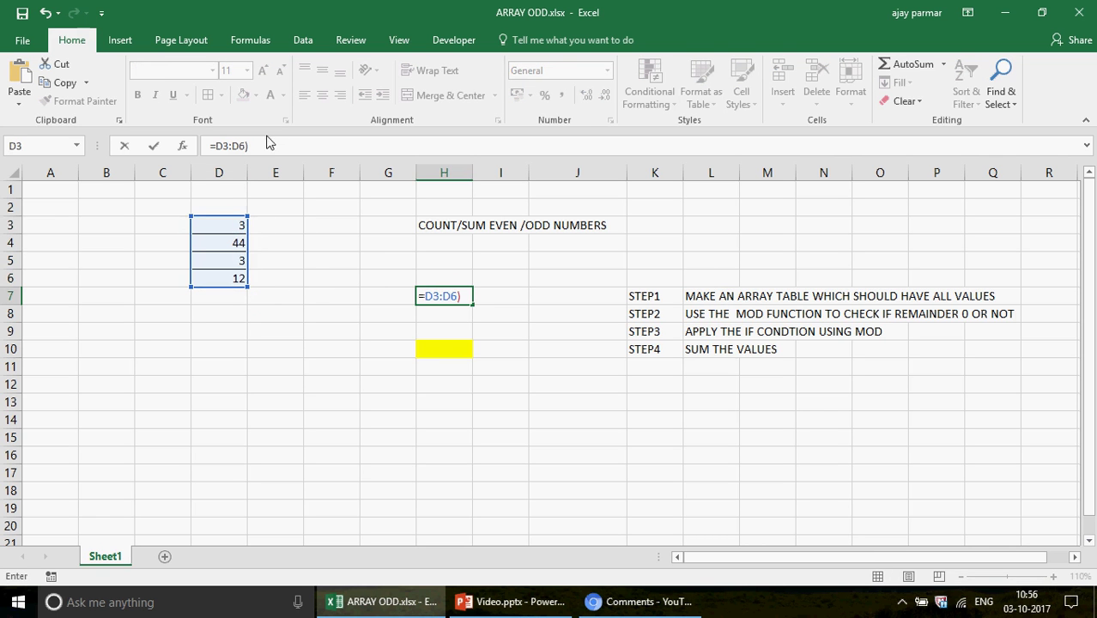
pyautogui.click(216, 145)
pyautogui.write('(')
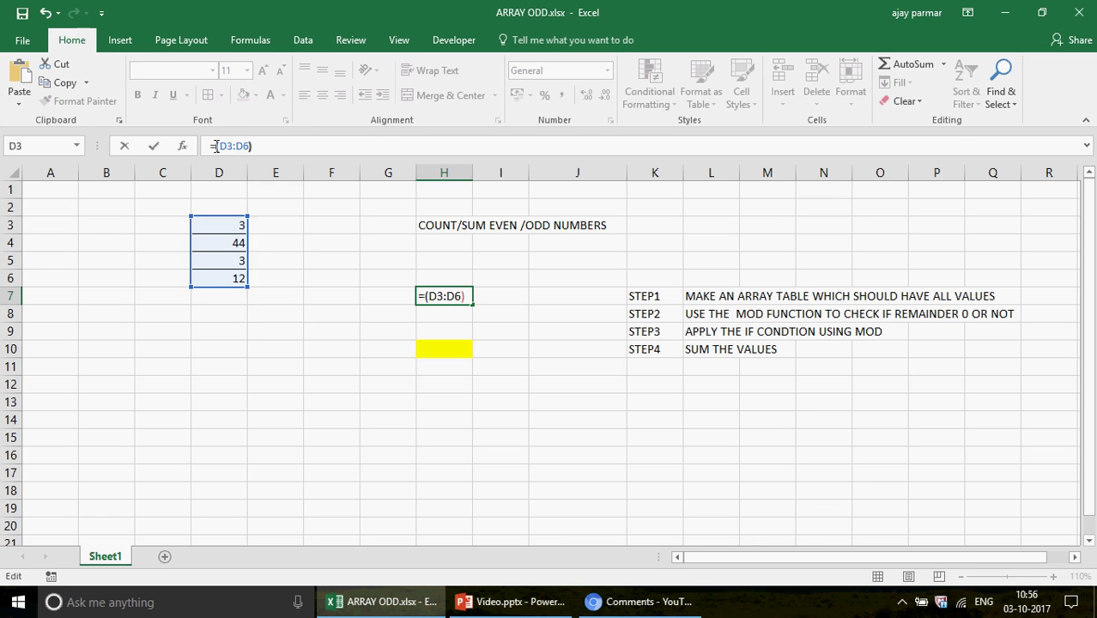
pyautogui.press('Return')
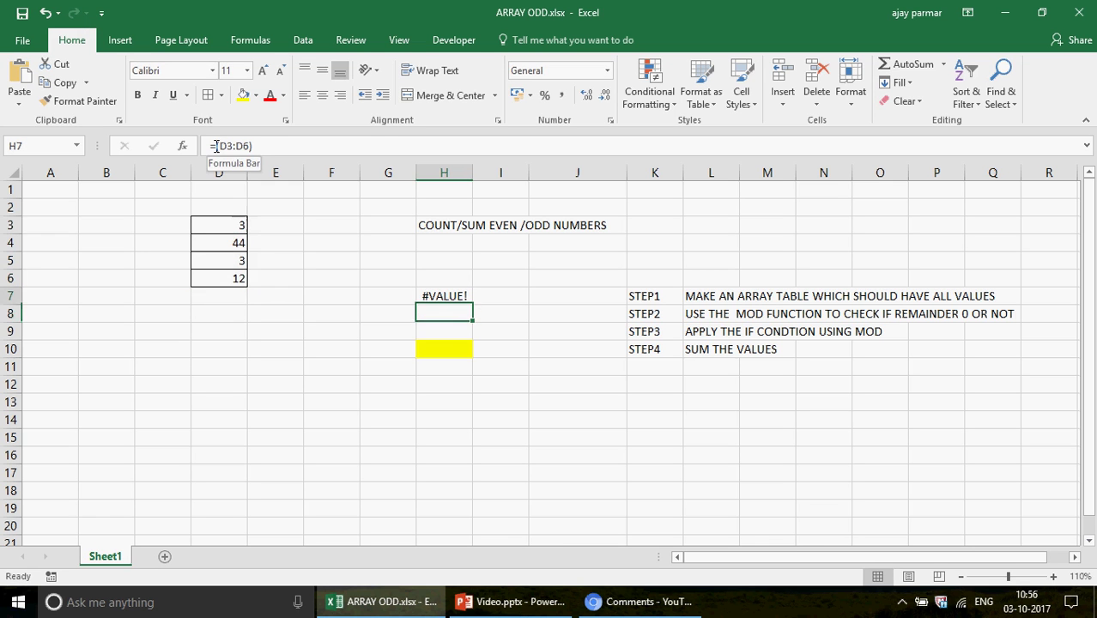
# Convert the =(D3:D6) formula in H7 into an array formula
pyautogui.press('Up')
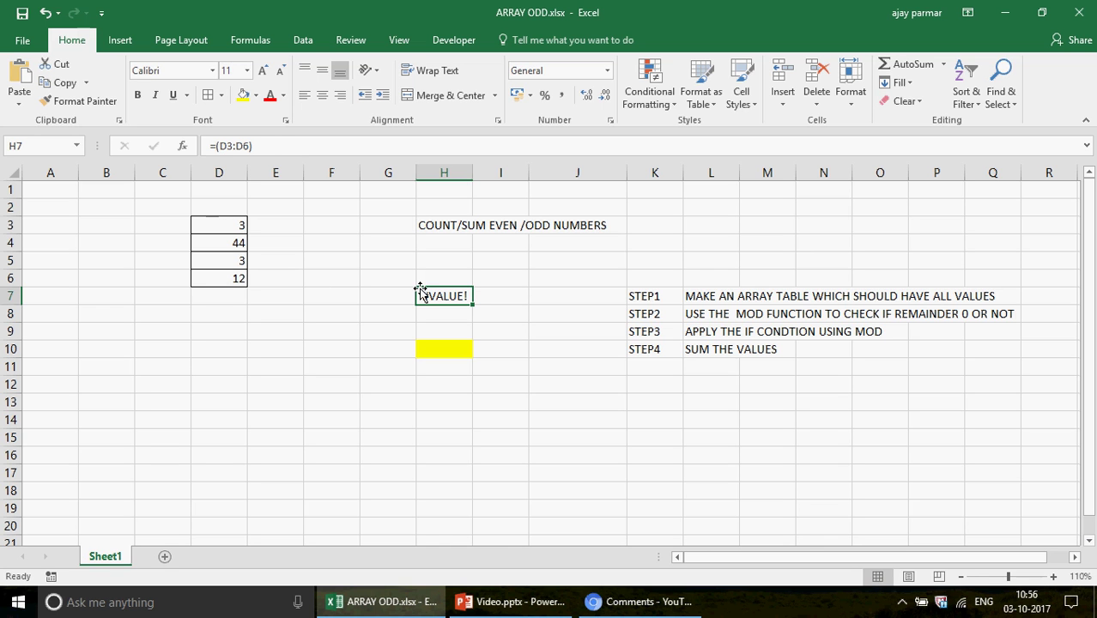
pyautogui.click(274, 146)
pyautogui.hotkey('ctrl', 'shift', 'Return')
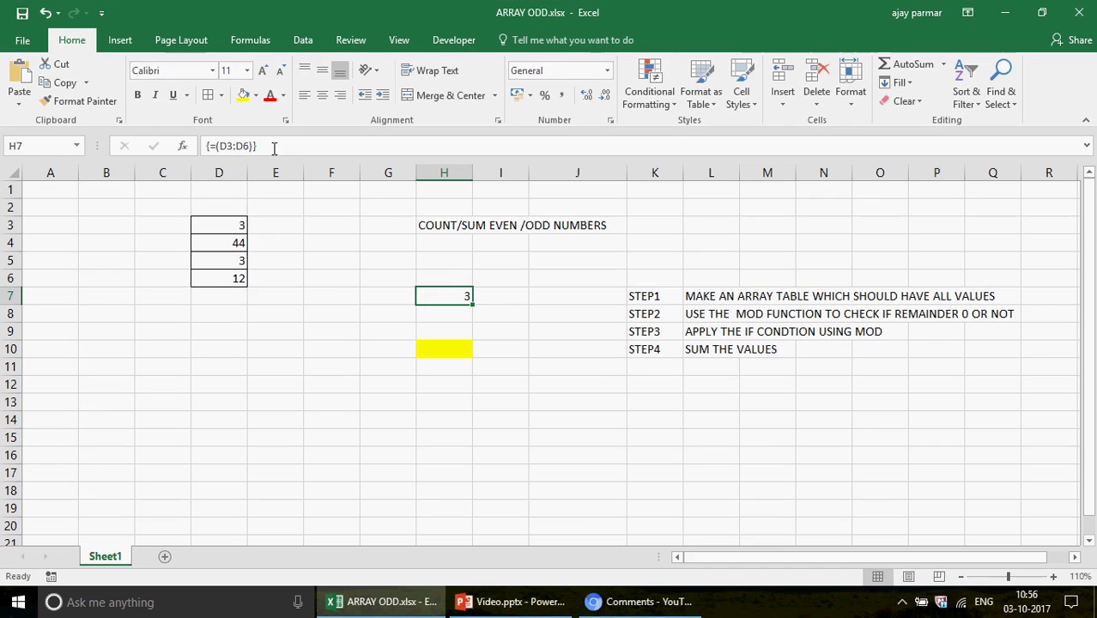
# Evaluate the (D3:D6) part of the H7 formula to inspect its array values, leaving the formula as it was
pyautogui.click(217, 146)
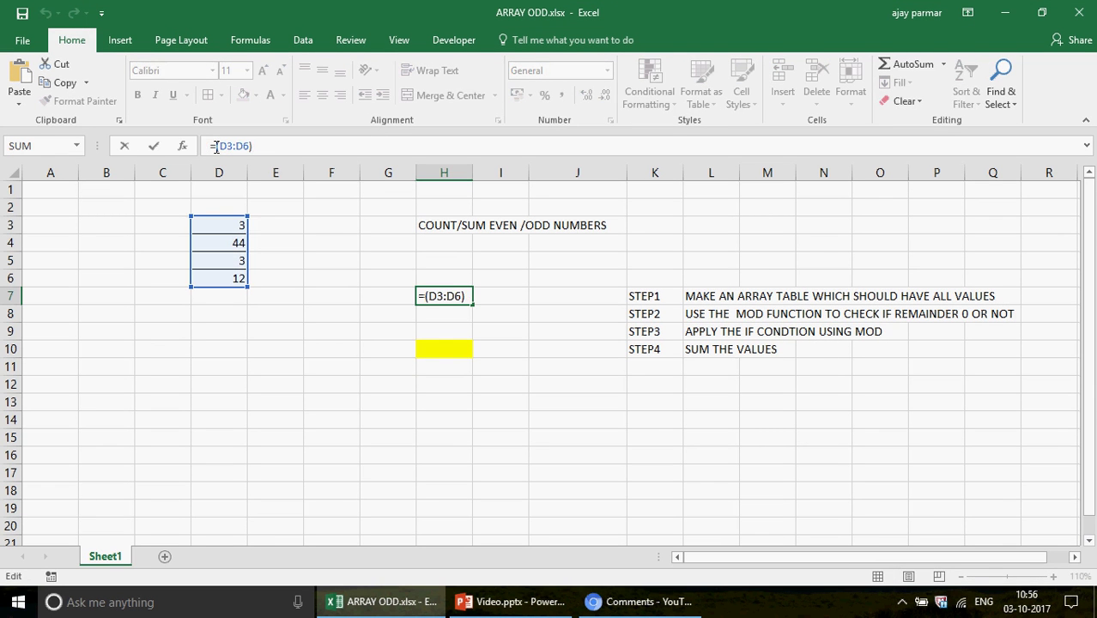
pyautogui.moveTo(215, 146); pyautogui.dragTo(248, 146)
pyautogui.press('F9')
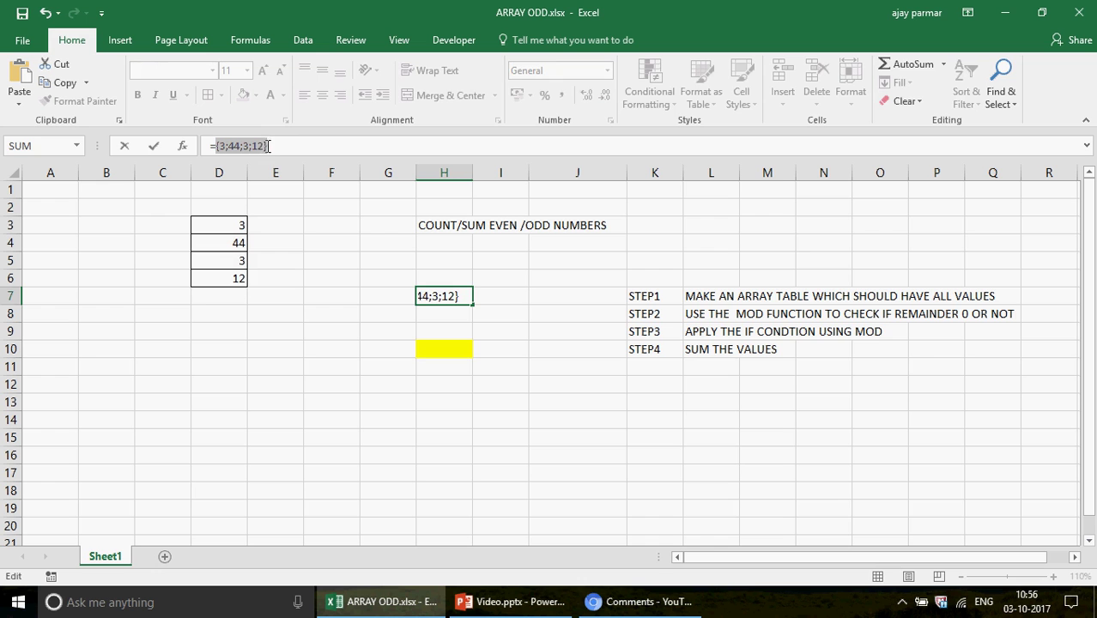
pyautogui.press('Escape')
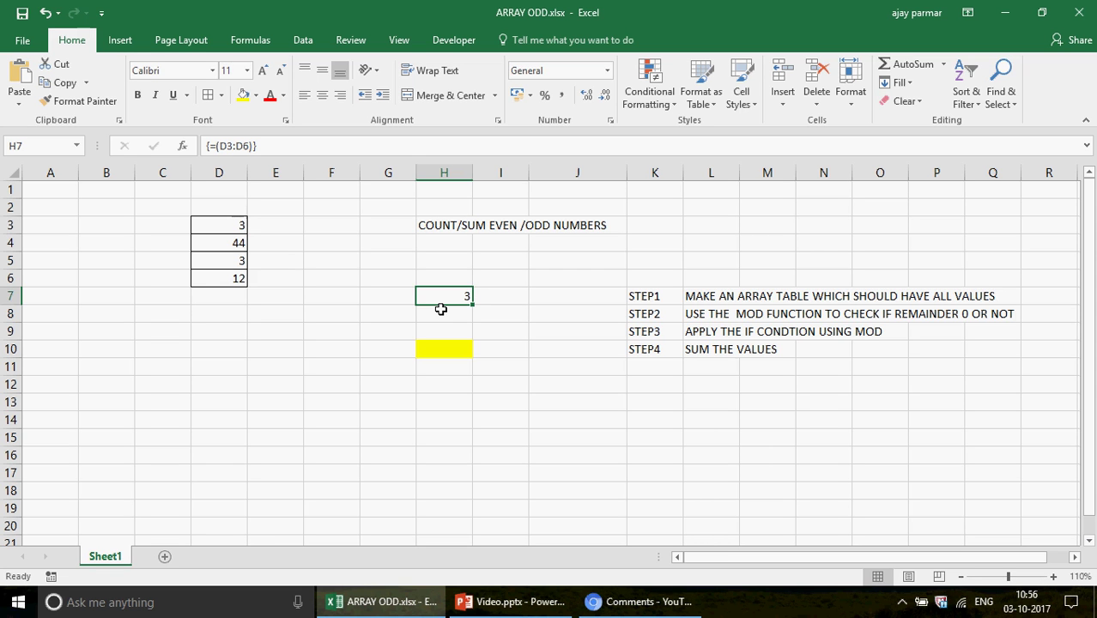
# Copy the evaluated array {3;44;3;12} of the H7 formula into J7 as text, keeping H7's array formula
pyautogui.click(215, 145)
pyautogui.press('F9')
pyautogui.hotkey('ctrl', 'c')
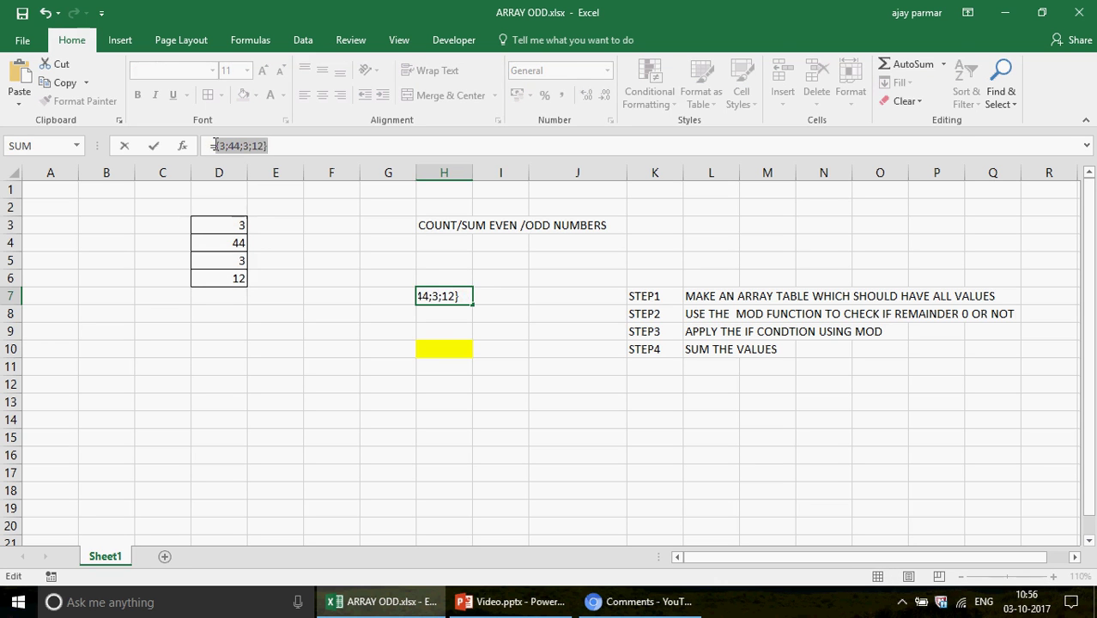
pyautogui.hotkey('ctrl', 'shift', 'Return')
pyautogui.press('Right')
pyautogui.press('Right')
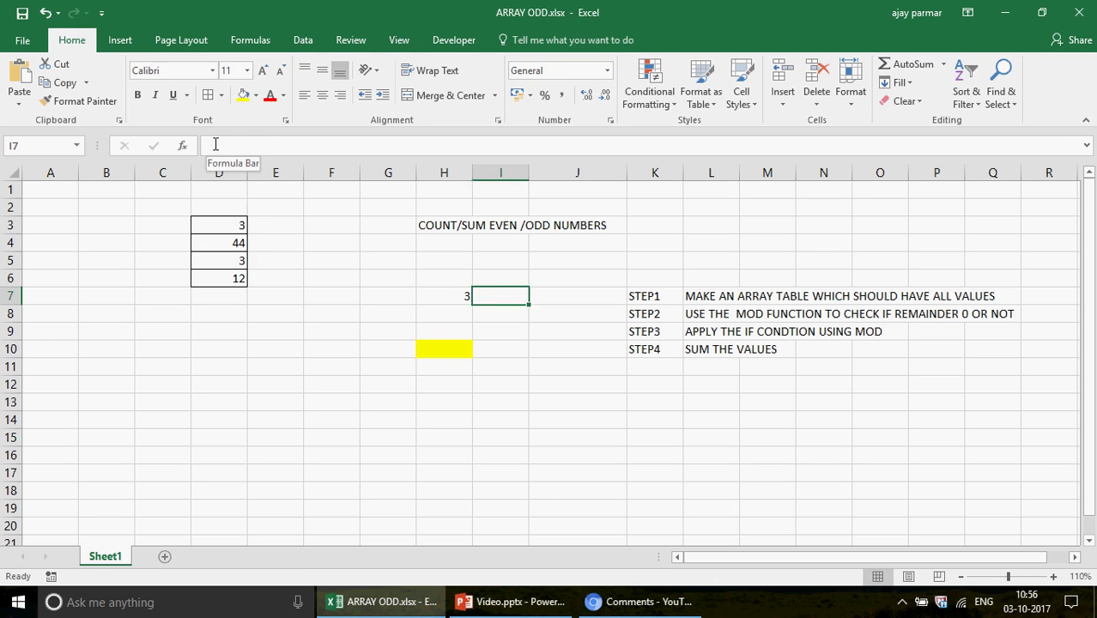
pyautogui.hotkey('ctrl', 'v')
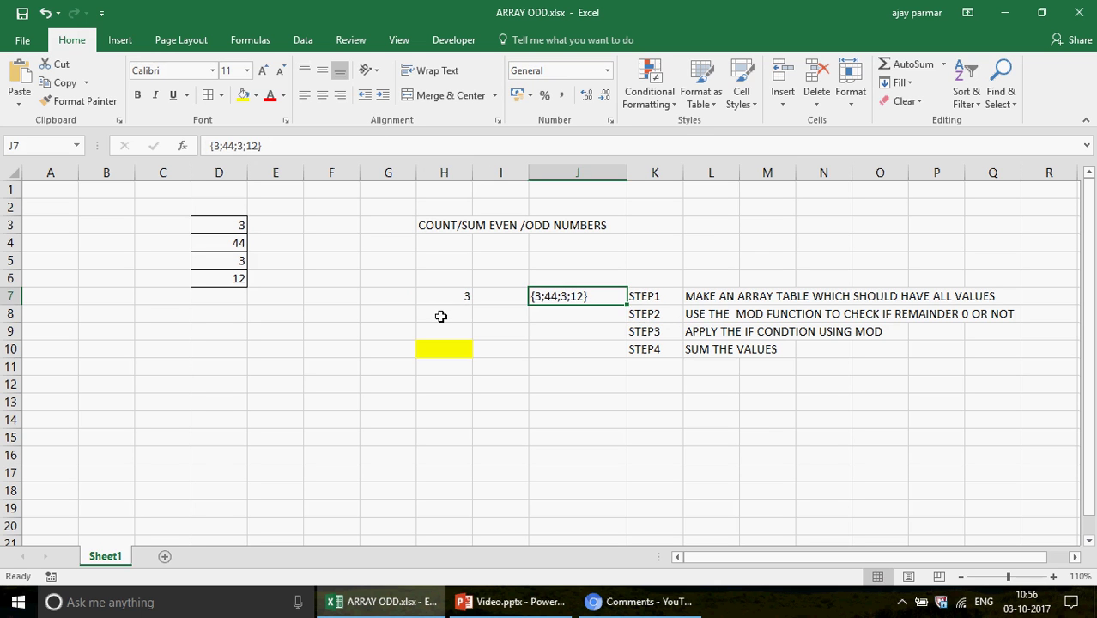
# Compare the array formula in H7 with the listed array values in J7
pyautogui.click(443, 316)
pyautogui.press('Up')
pyautogui.press('Right')
pyautogui.press('Right')
pyautogui.press('Left')
pyautogui.press('Left')
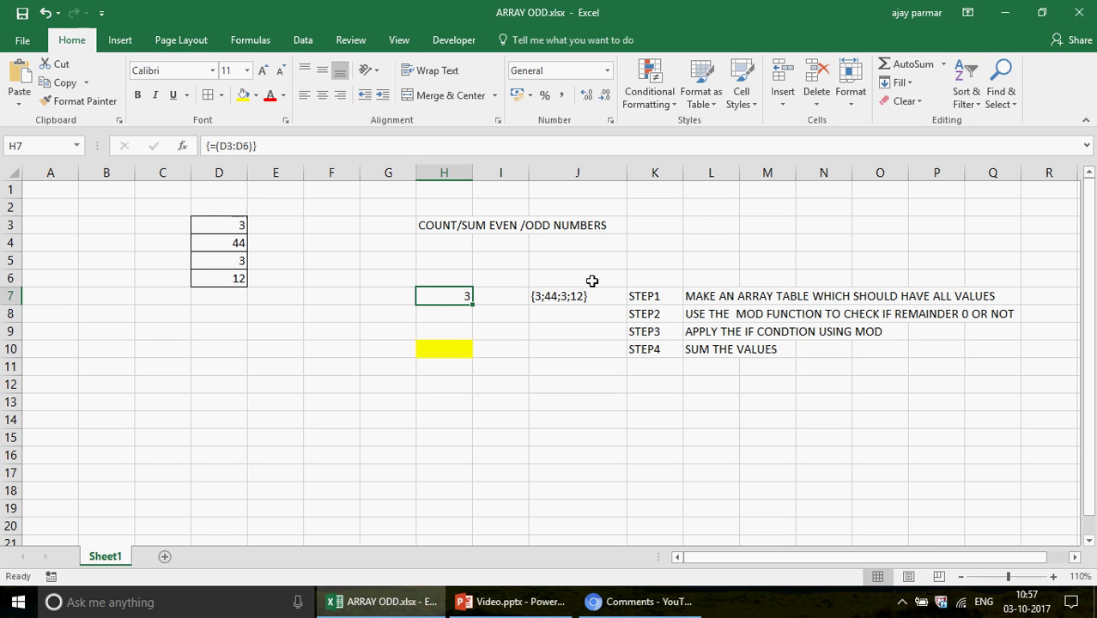
# Start an IF formula in H8 with the test MOD((D3:D6),2)=0, reusing the range reference from H7
pyautogui.click(297, 144)
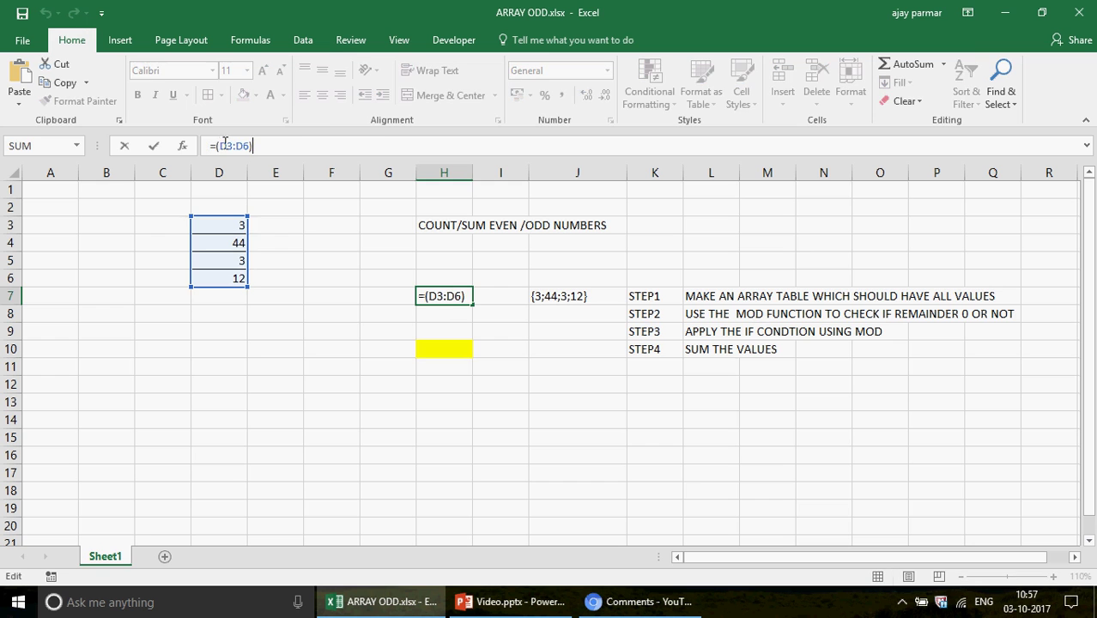
pyautogui.keyDown('shift'); pyautogui.click(216, 146); pyautogui.keyUp('shift')
pyautogui.hotkey('ctrl', 'c')
pyautogui.press('Escape')
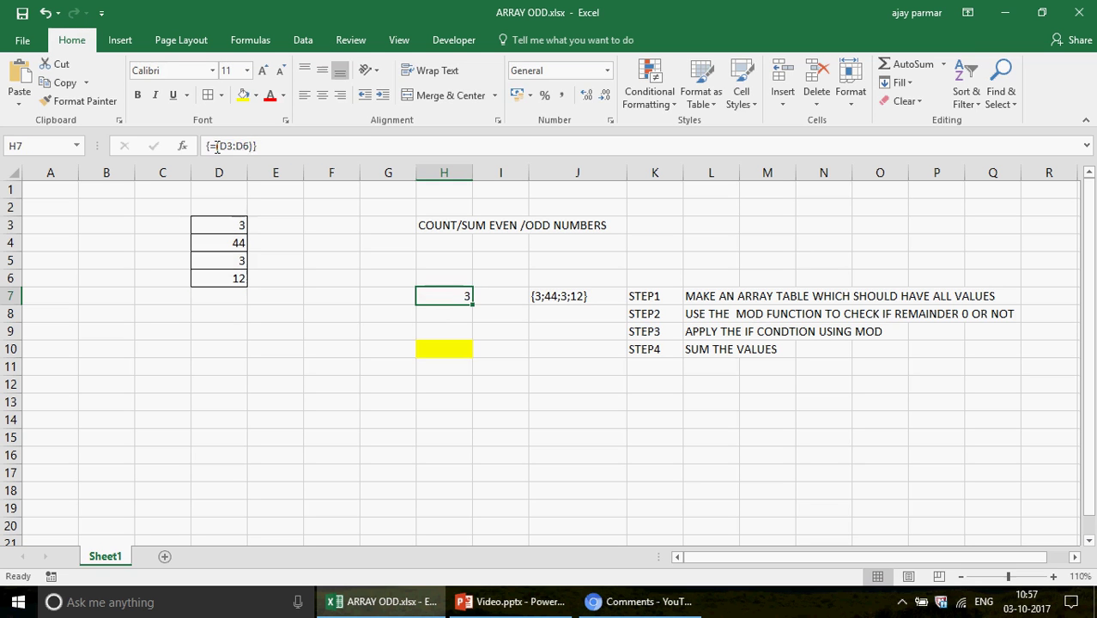
pyautogui.press('Down')
pyautogui.write('=IF')
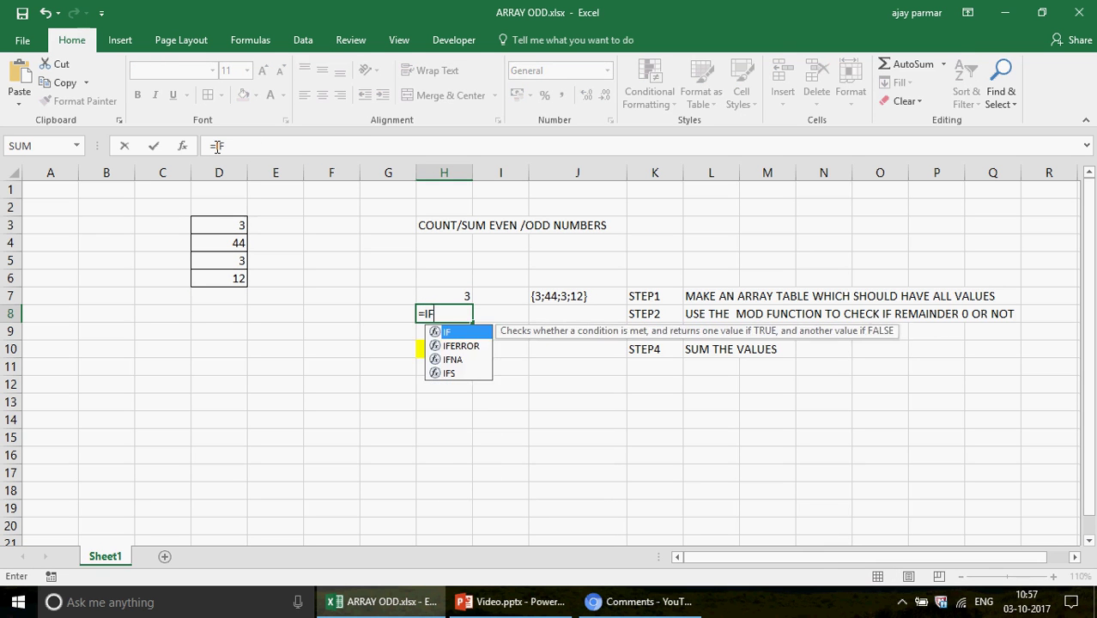
pyautogui.write('(MOD(')
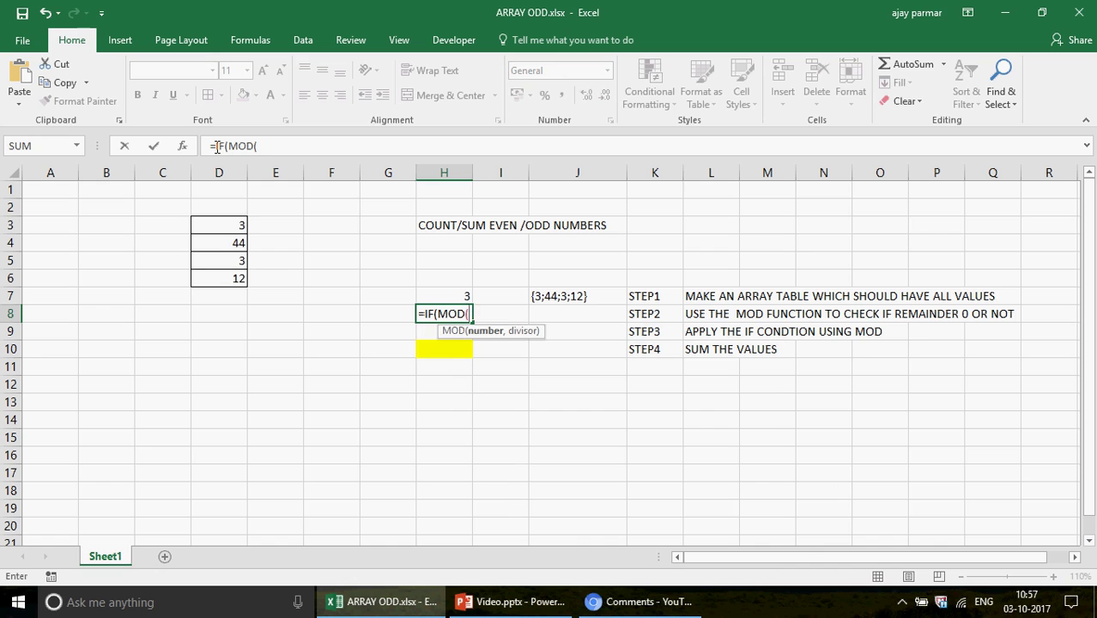
pyautogui.hotkey('ctrl', 'v')
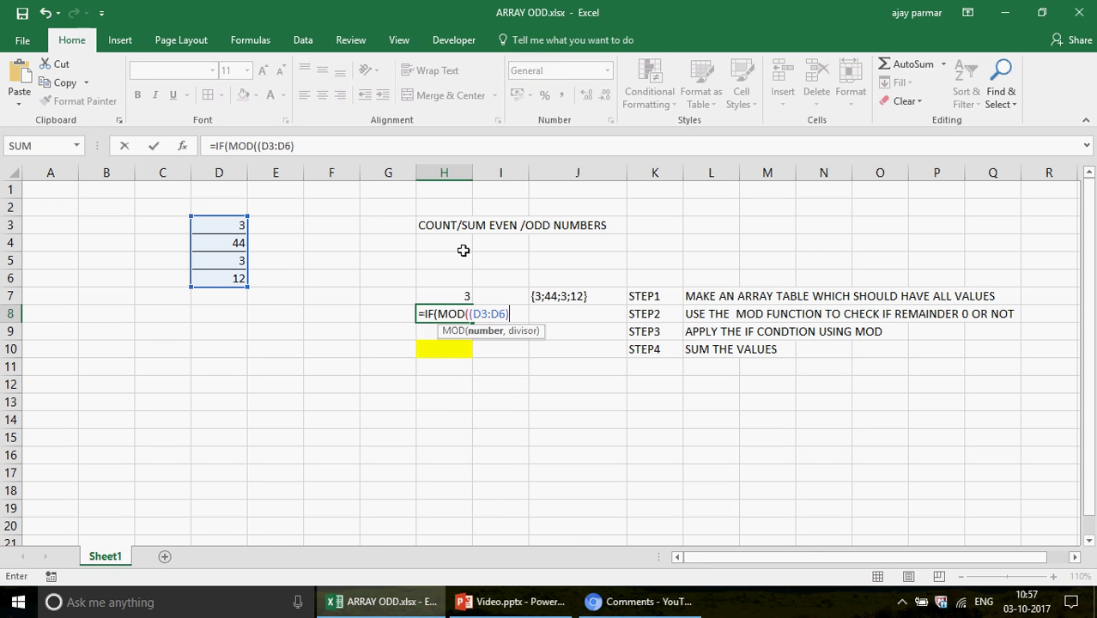
pyautogui.write(',2)=0')
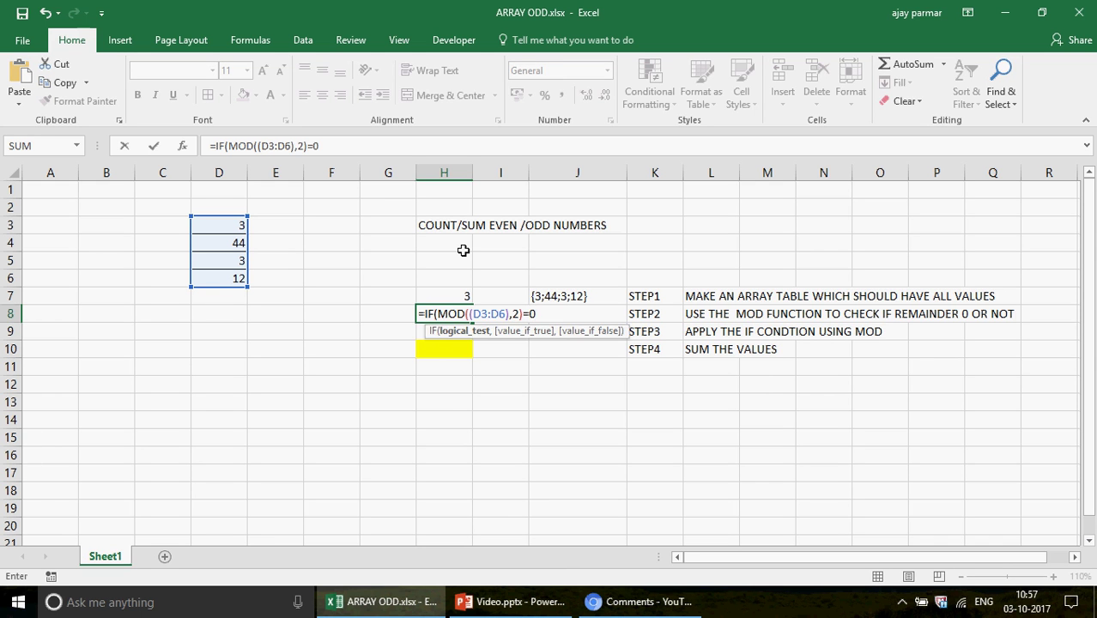
pyautogui.write(',')
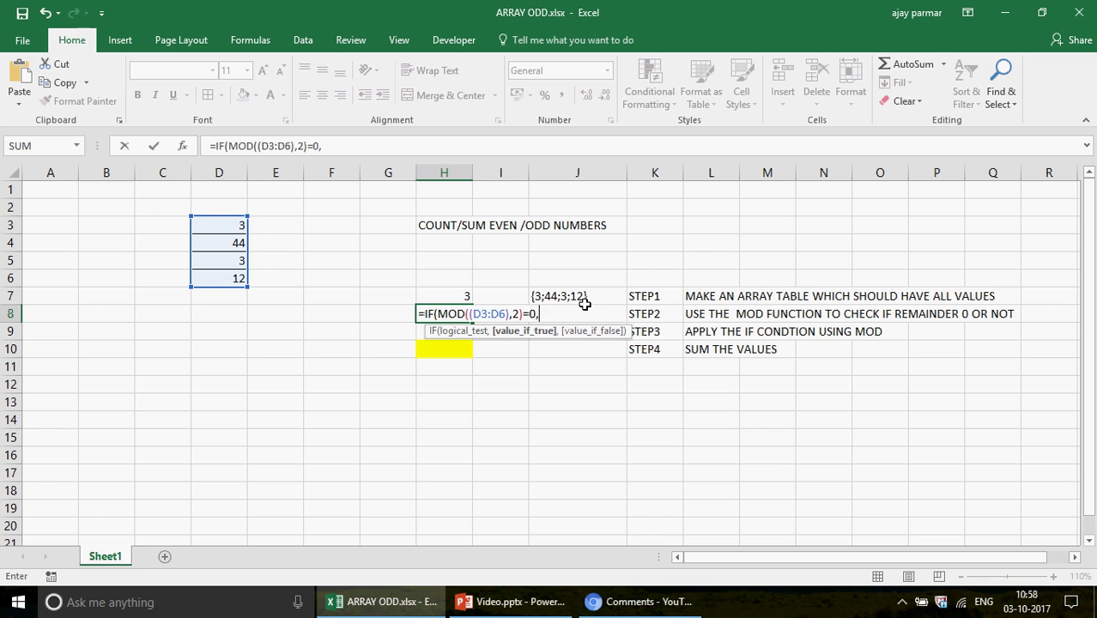
pyautogui.click(221, 222)
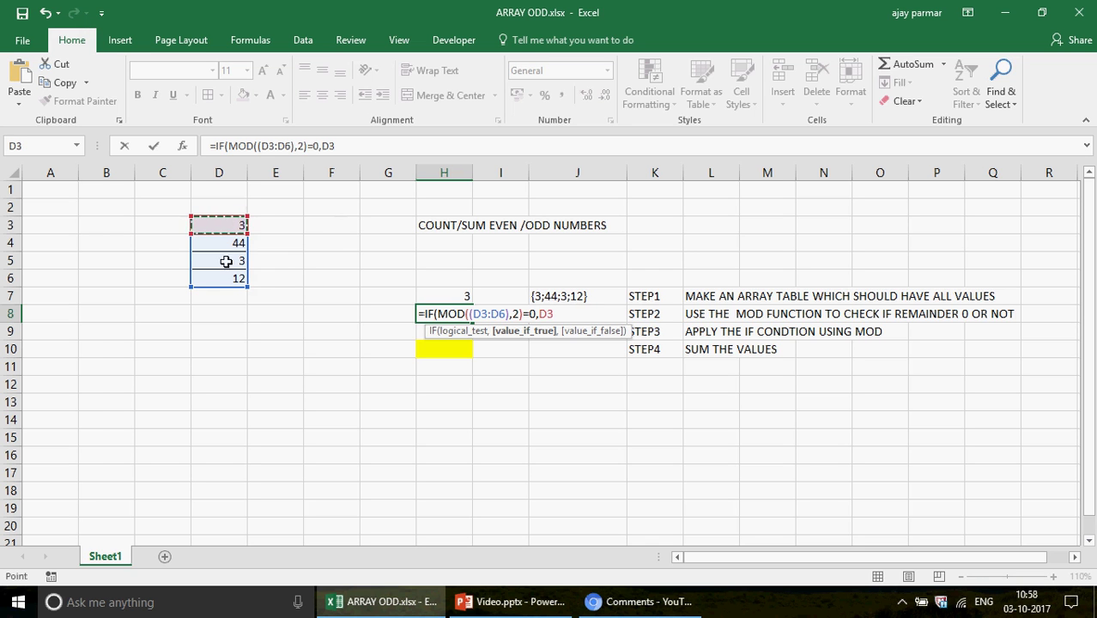
pyautogui.click(228, 287)
pyautogui.click(225, 228)
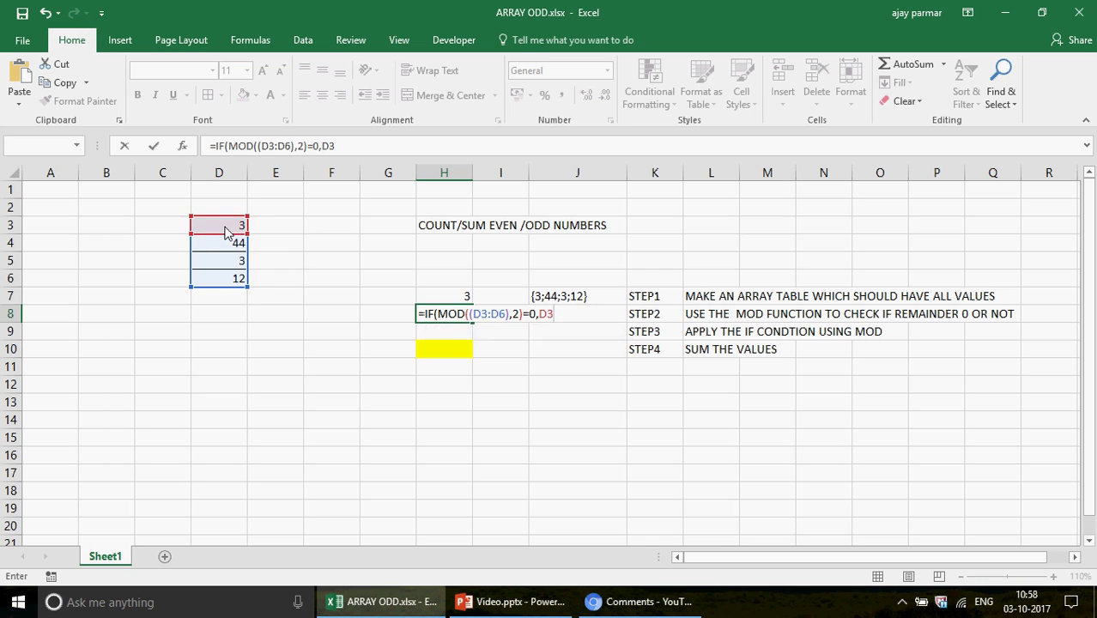
pyautogui.press('Return')
pyautogui.click(584, 362)
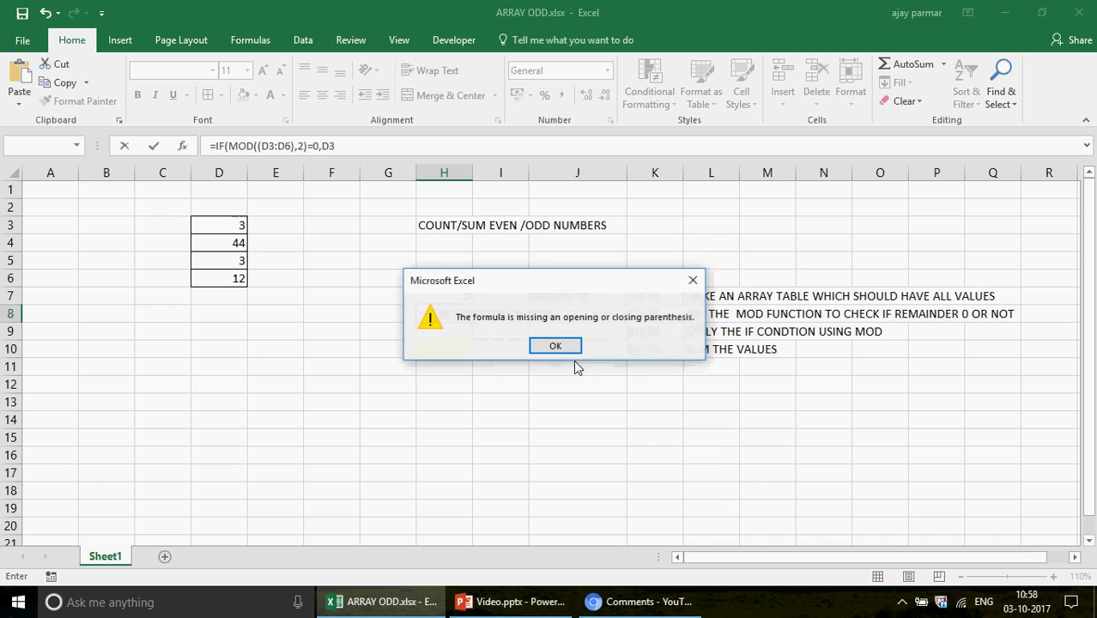
pyautogui.click(556, 346)
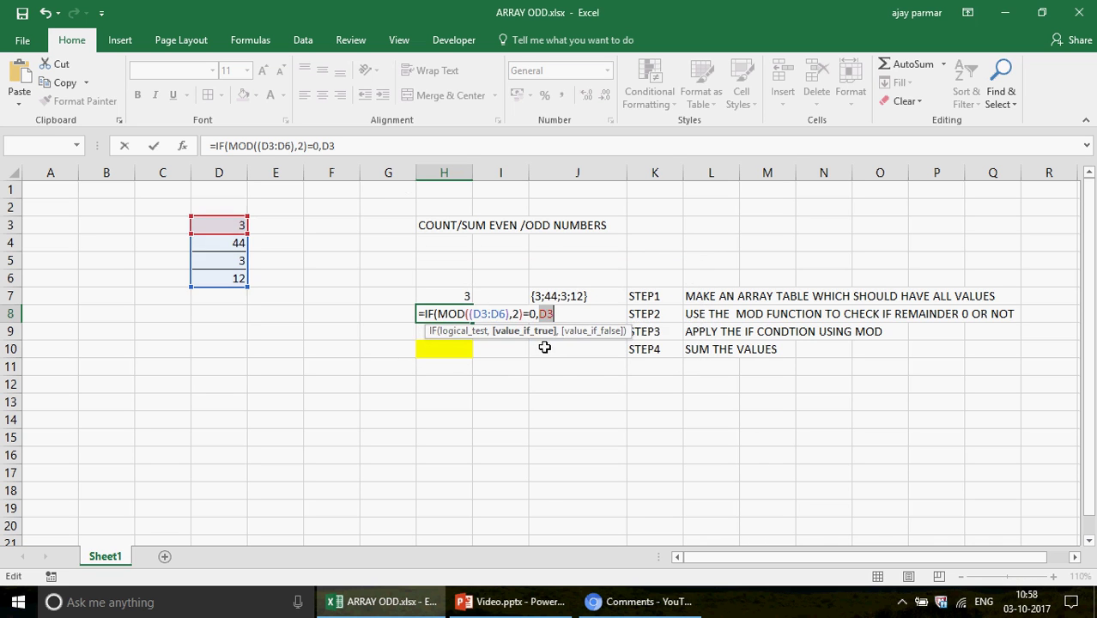
pyautogui.click(366, 146)
pyautogui.press('BackSpace')
pyautogui.press('BackSpace')
pyautogui.press('BackSpace')
pyautogui.write(',')
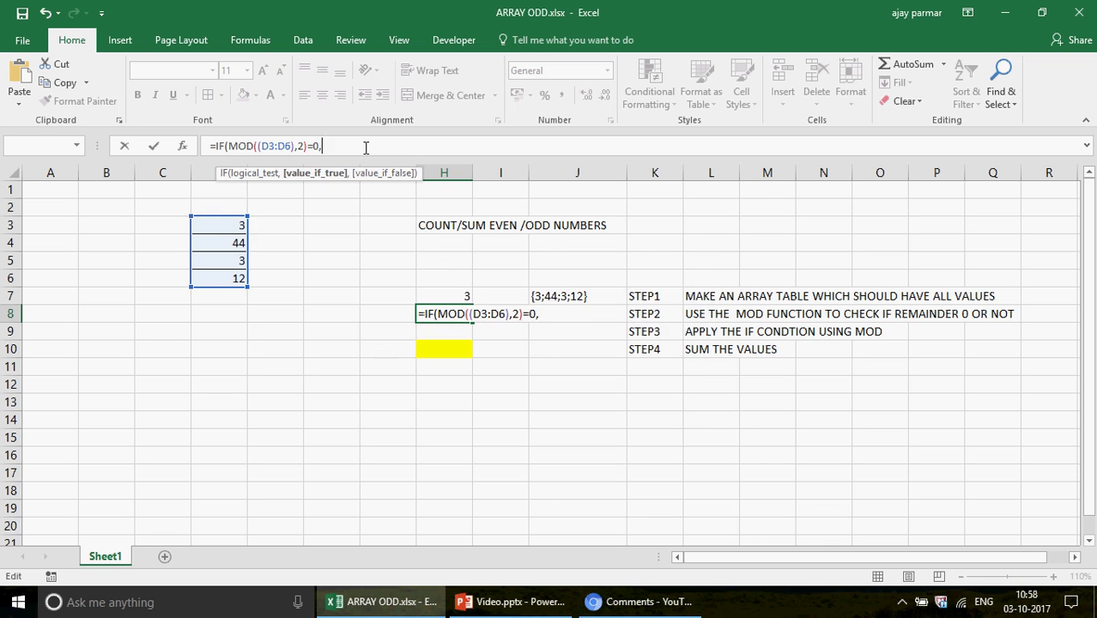
# Complete the H8 formula with D3:D6 as the true value and 0 as the false value, and enter it as an array formula
pyautogui.moveTo(216, 225); pyautogui.dragTo(219, 278)
pyautogui.write(',')
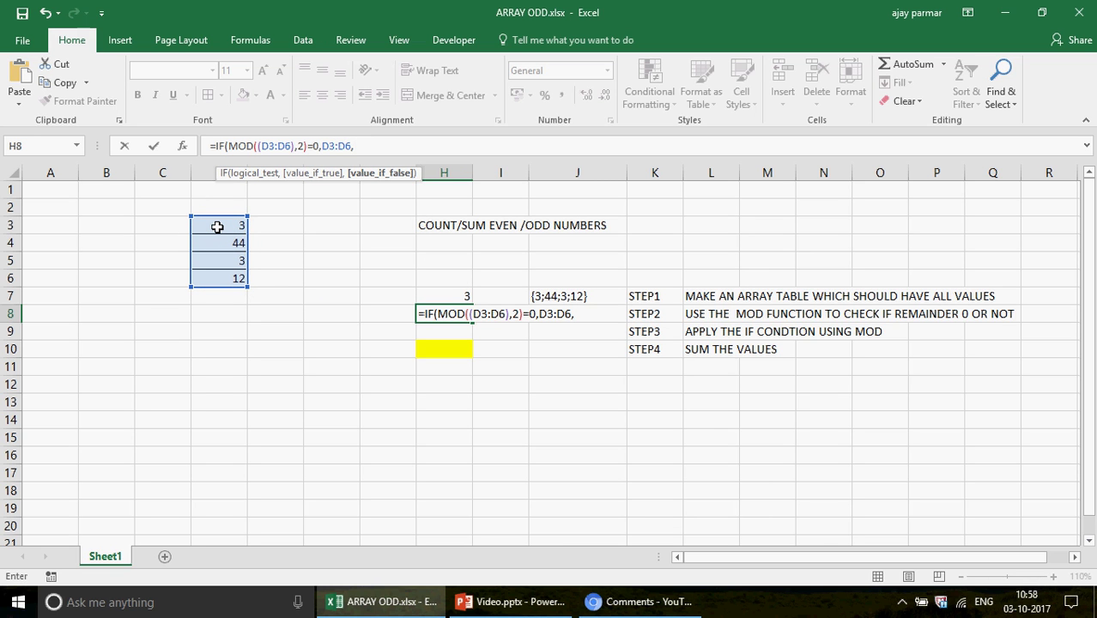
pyautogui.write('0')
pyautogui.hotkey('ctrl', 'shift', 'Return')
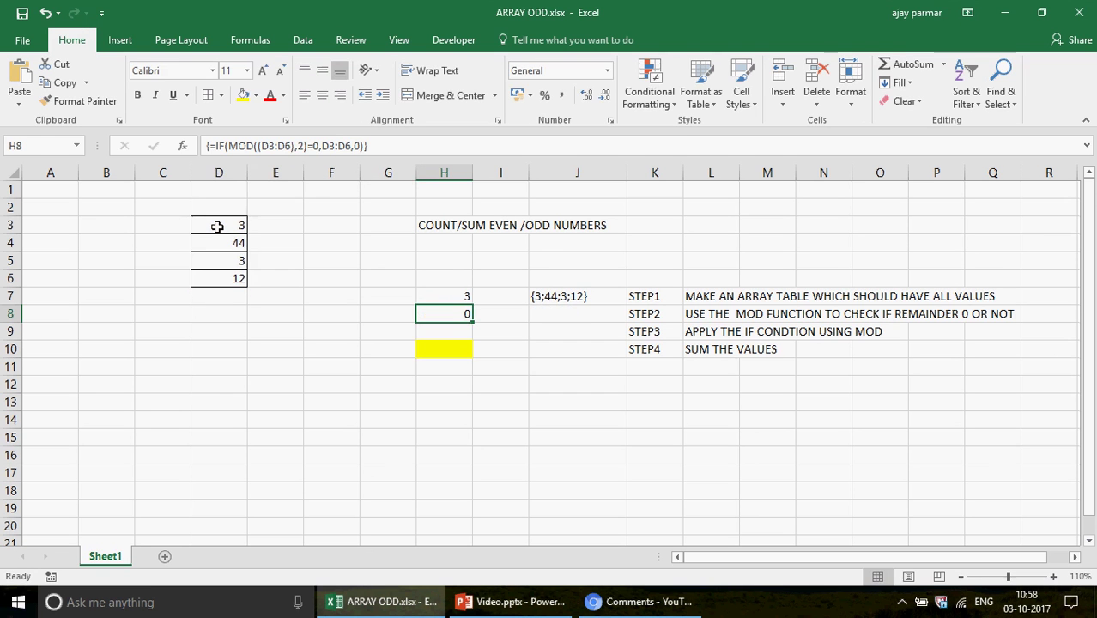
# Copy the evaluated array {0;44;0;12} of the H8 formula into J8 as text, keeping H8's array formula
pyautogui.click(216, 146)
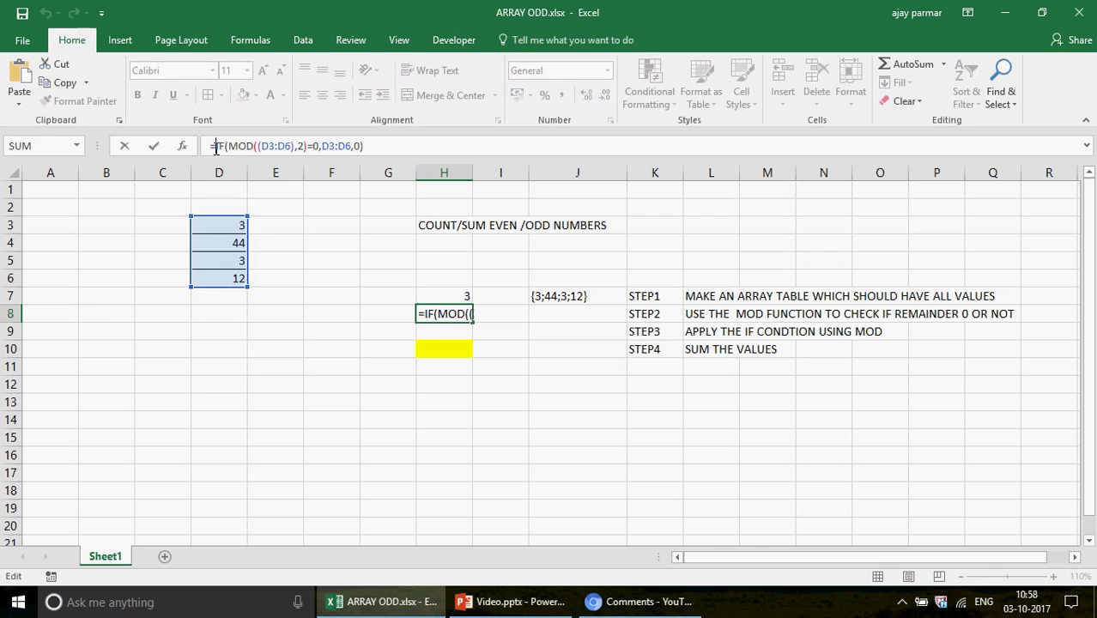
pyautogui.hotkey('shift', 'End')
pyautogui.press('F9')
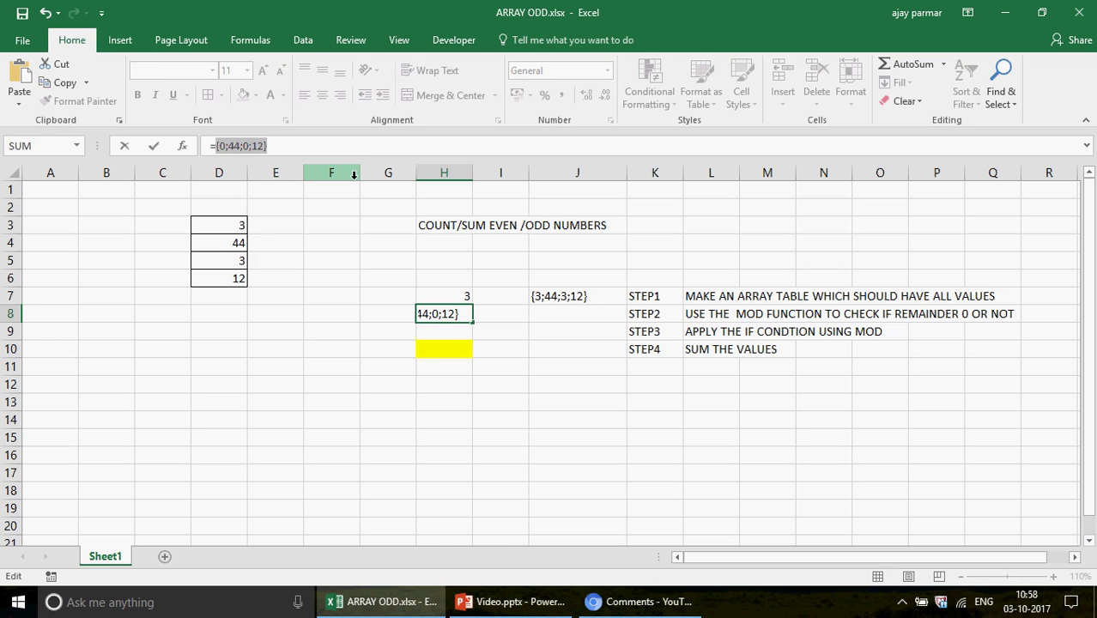
pyautogui.hotkey('ctrl', 'c')
pyautogui.press('Tab')
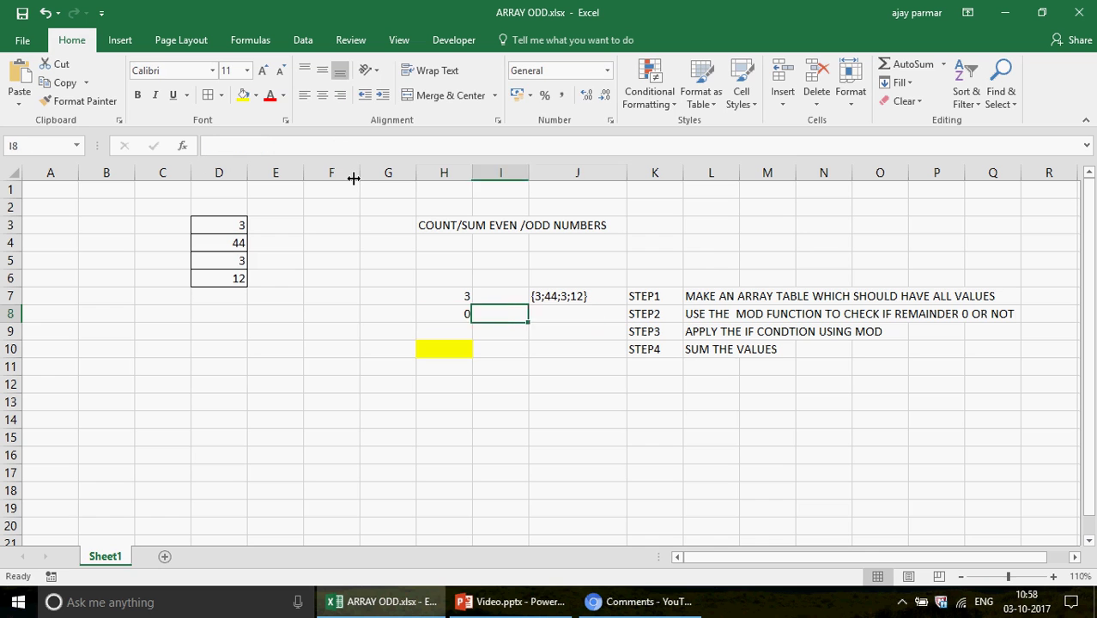
pyautogui.press('Right')
pyautogui.hotkey('ctrl', 'v')
pyautogui.press('Left')
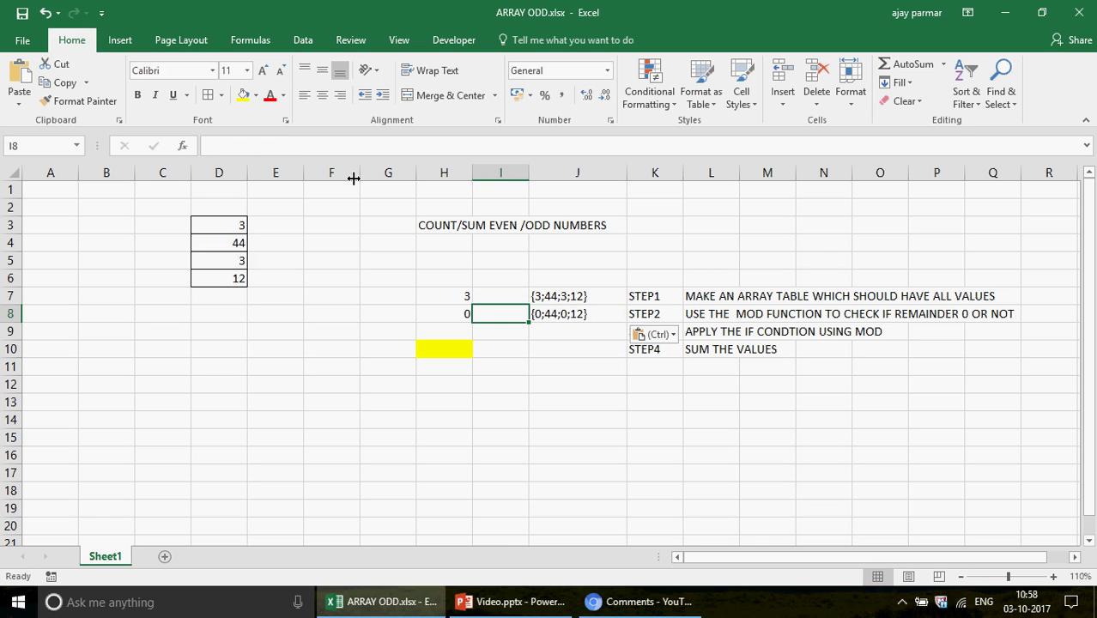
pyautogui.press('Escape')
pyautogui.press('Left')
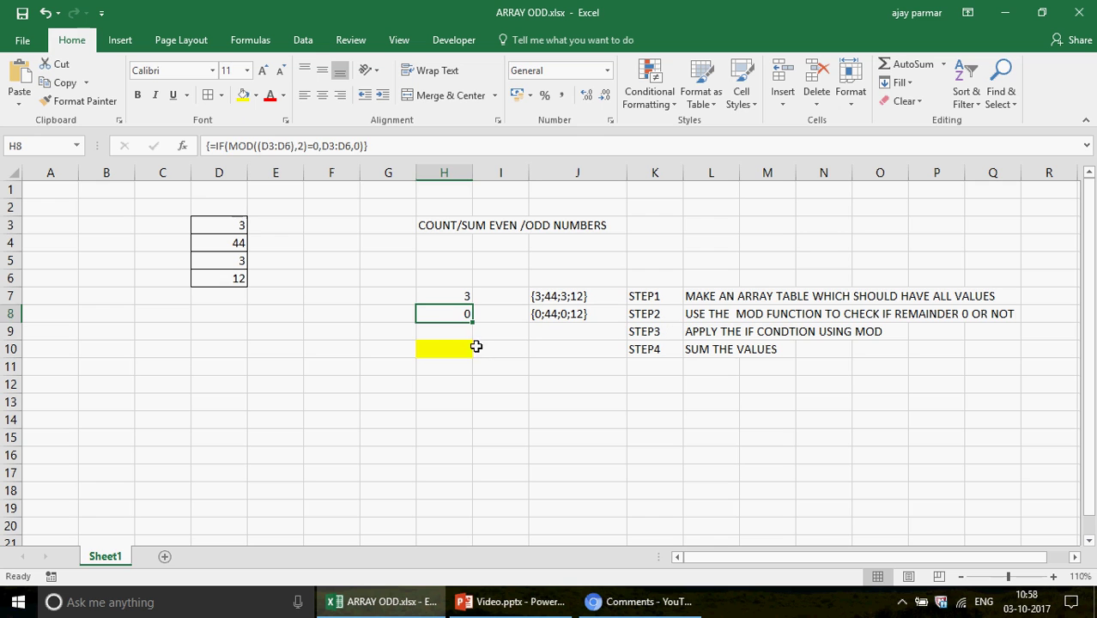
# Copy the formula =IF(MOD((D3:D6),2)=0,D3:D6,0) from H8 into H9 as an array formula
pyautogui.click(438, 325)
pyautogui.click(438, 316)
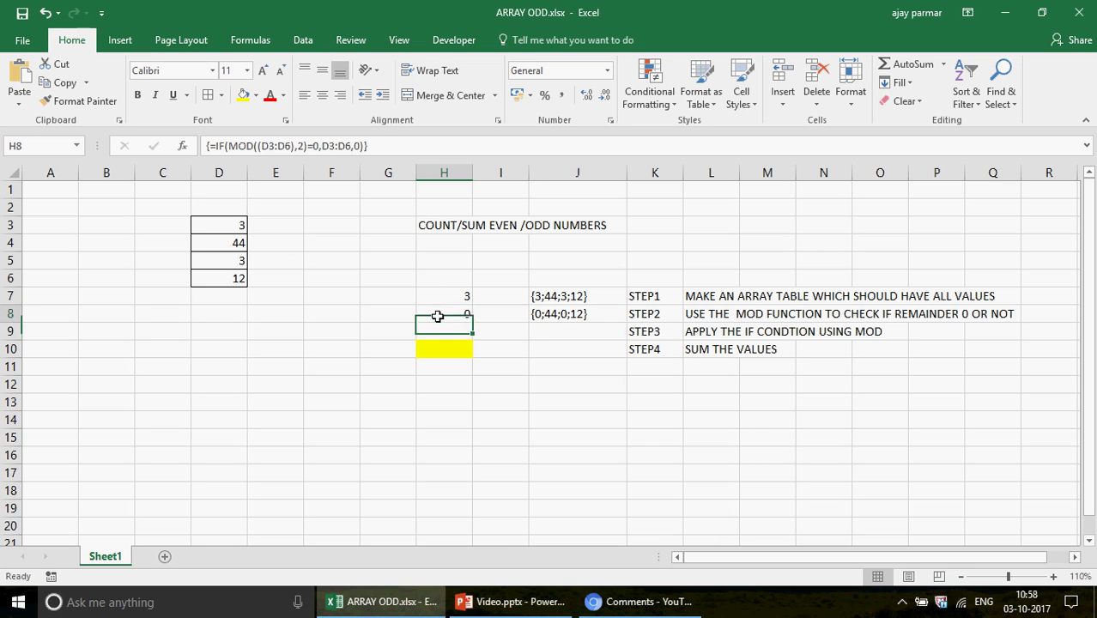
pyautogui.click(389, 150)
pyautogui.hotkey('shift', 'Home')
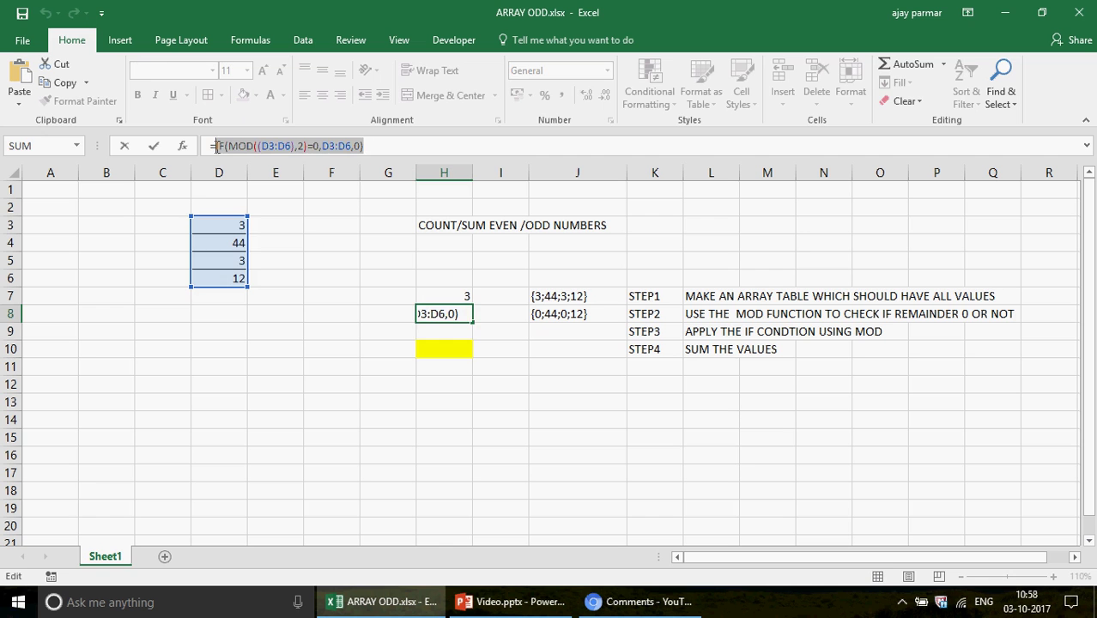
pyautogui.press('Return')
pyautogui.write('=')
pyautogui.hotkey('ctrl', 'v')
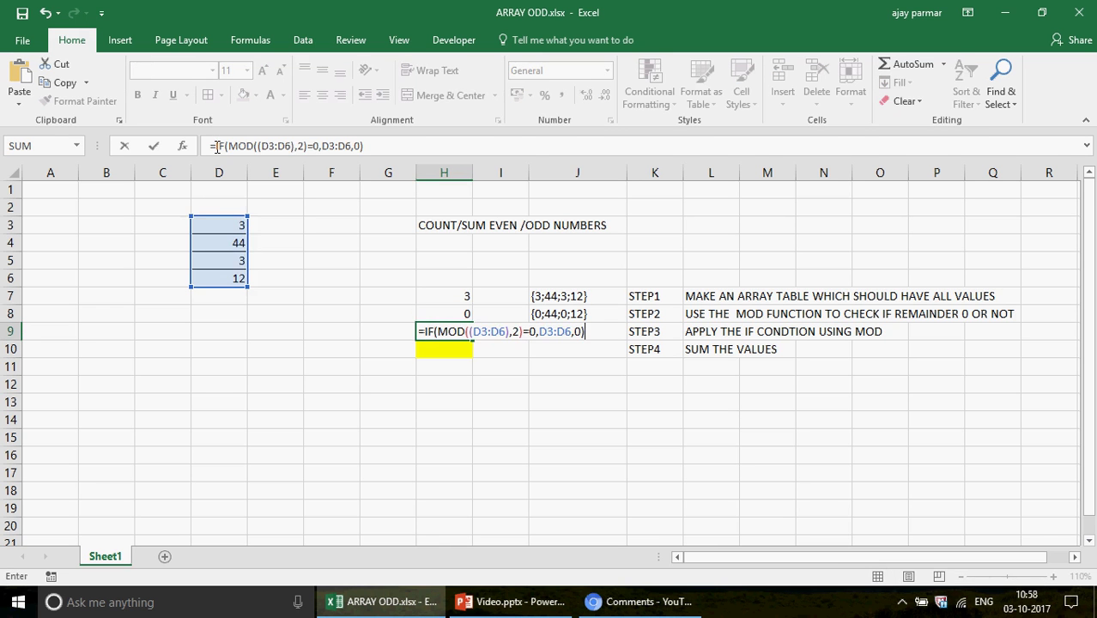
pyautogui.hotkey('ctrl', 'shift', 'Return')
# Remove the opening IF( from the array formula in H8 so it starts with MOD
pyautogui.press('Up')
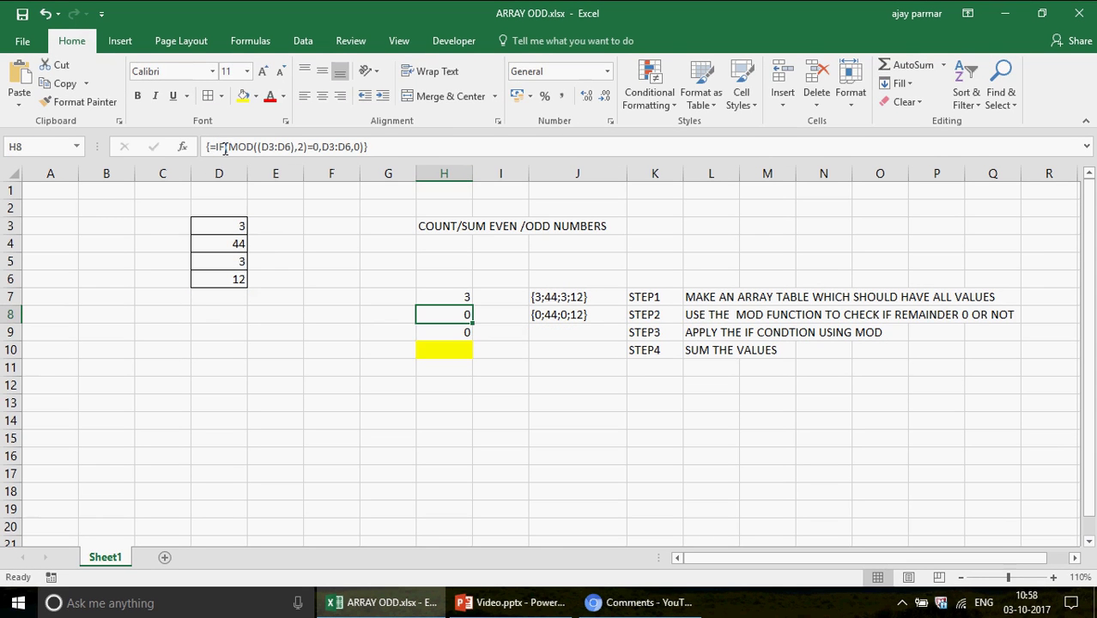
pyautogui.click(226, 149)
pyautogui.press('BackSpace')
pyautogui.press('BackSpace')
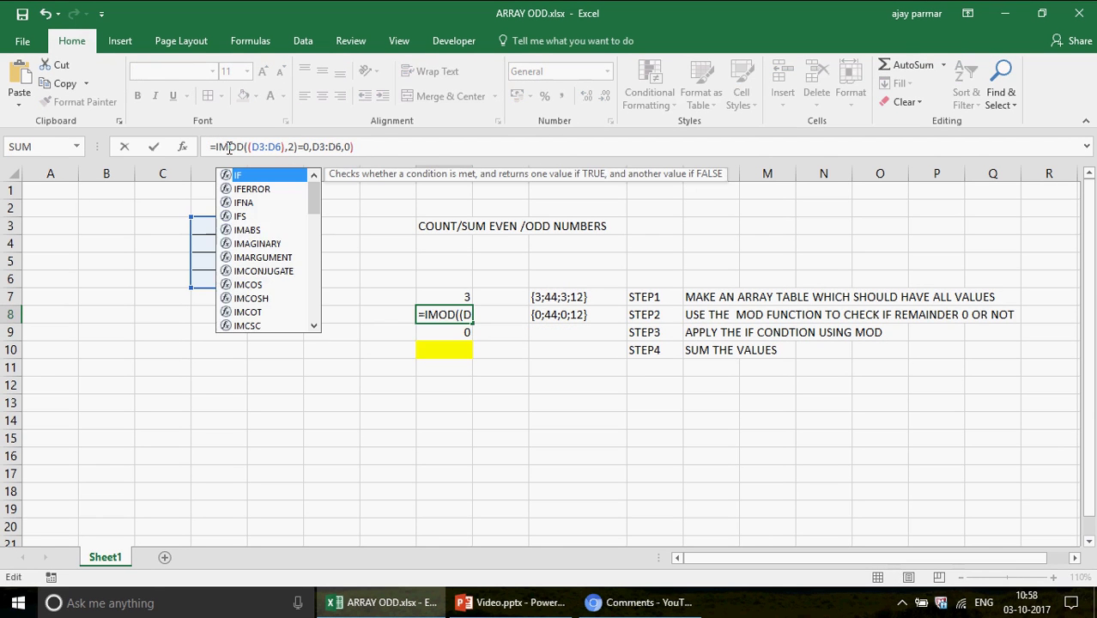
pyautogui.press('BackSpace')
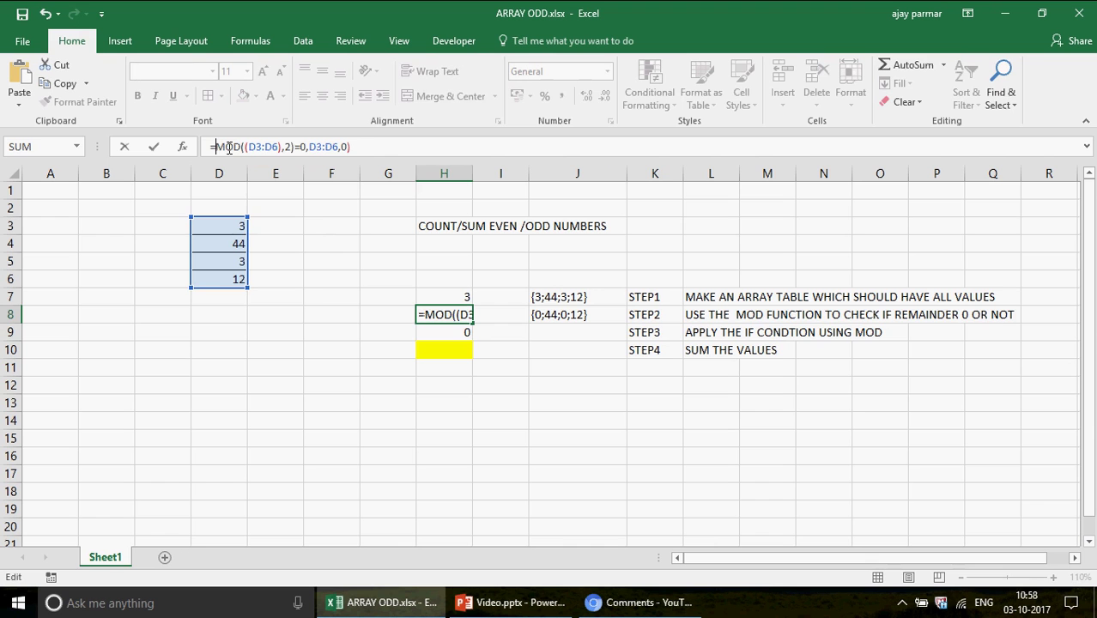
# Remove the =0 test and the remaining IF arguments from H8, and enter =MOD((D3:D6),2) as an array formula
pyautogui.click(395, 147)
pyautogui.press('BackSpace')
pyautogui.press('BackSpace')
pyautogui.press('BackSpace')
pyautogui.press('BackSpace')
pyautogui.press('BackSpace')
pyautogui.press('BackSpace')
pyautogui.press('BackSpace')
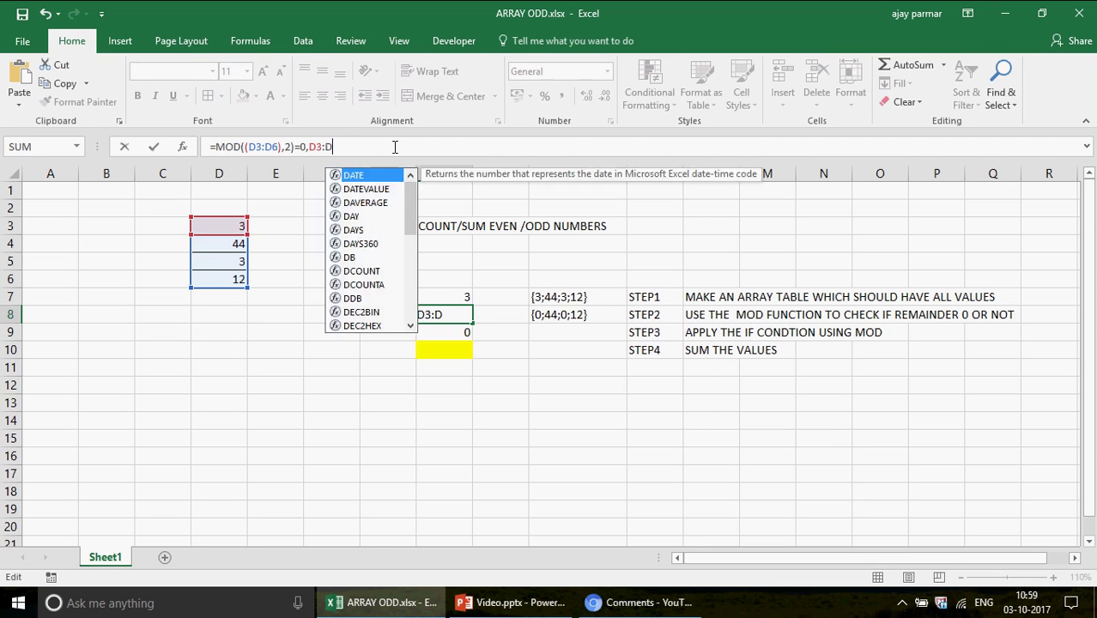
pyautogui.press('BackSpace')
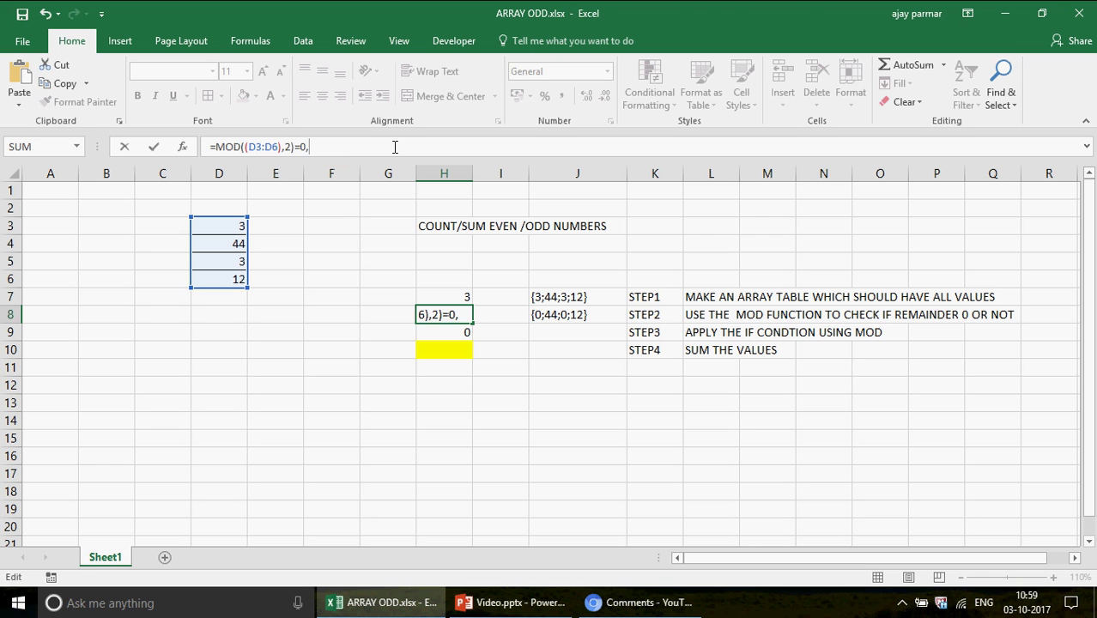
pyautogui.press('BackSpace')
pyautogui.press('BackSpace')
pyautogui.press('BackSpace')
pyautogui.hotkey('ctrl', 'shift', 'Return')
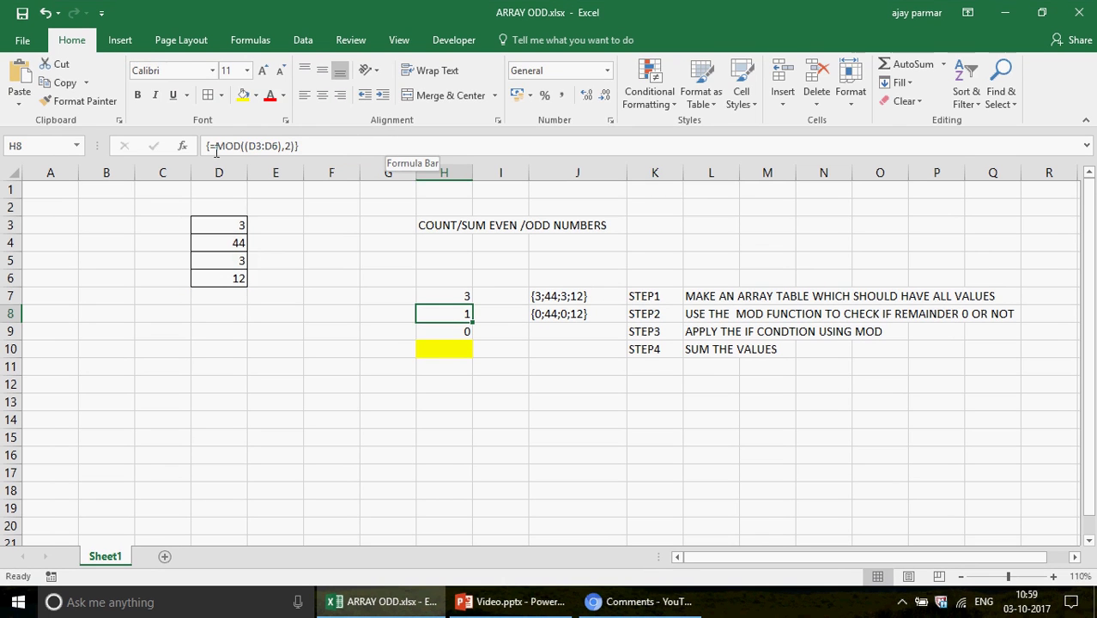
# Copy the evaluated array {1;0;1;0} of the H8 formula over the text in J8, keeping H8's array formula
pyautogui.click(218, 152)
pyautogui.hotkey('shift', 'End')
pyautogui.press('F9')
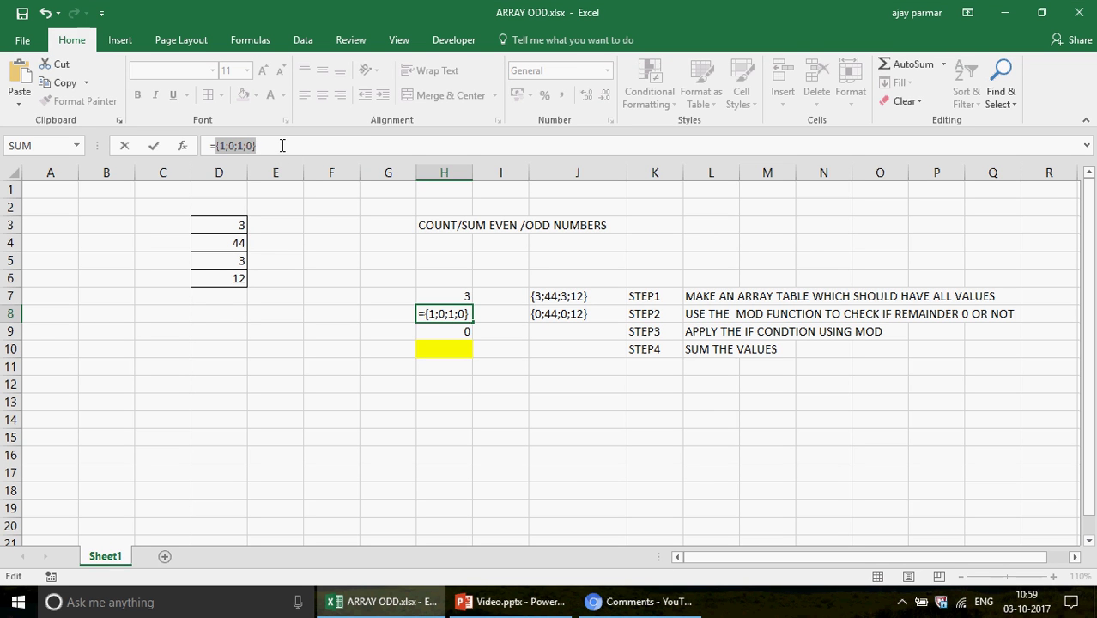
pyautogui.hotkey('ctrl', 'c')
pyautogui.press('Escape')
pyautogui.press('Right')
pyautogui.press('Right')
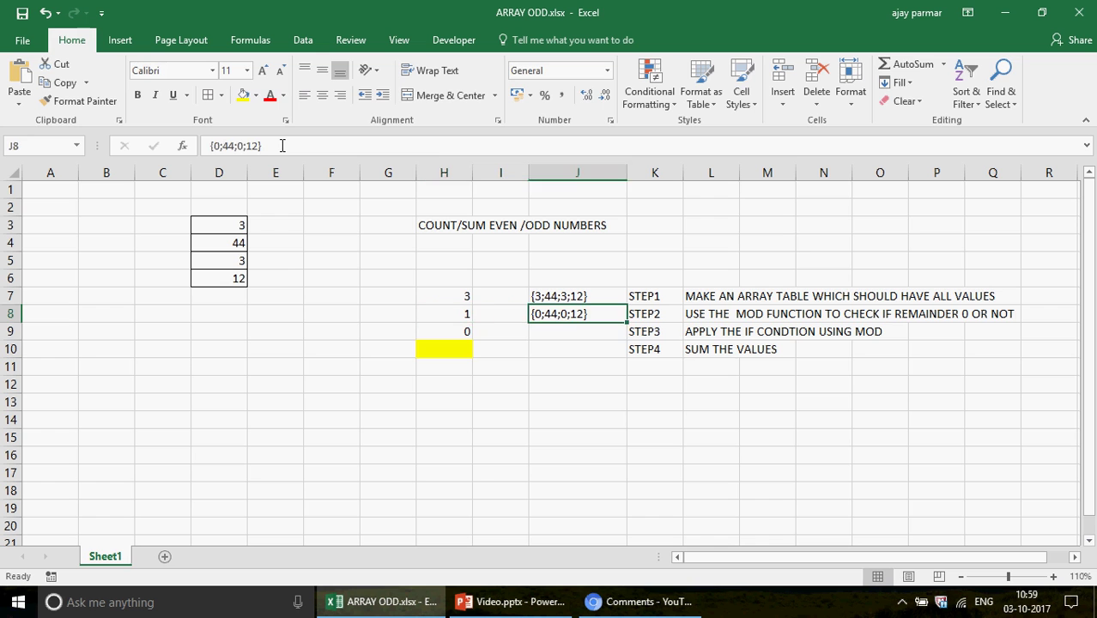
pyautogui.hotkey('ctrl', 'v')
# Try to copy the evaluated array of the H9 formula into J9 as text
pyautogui.press('Left')
pyautogui.press('Down')
pyautogui.press('Left')
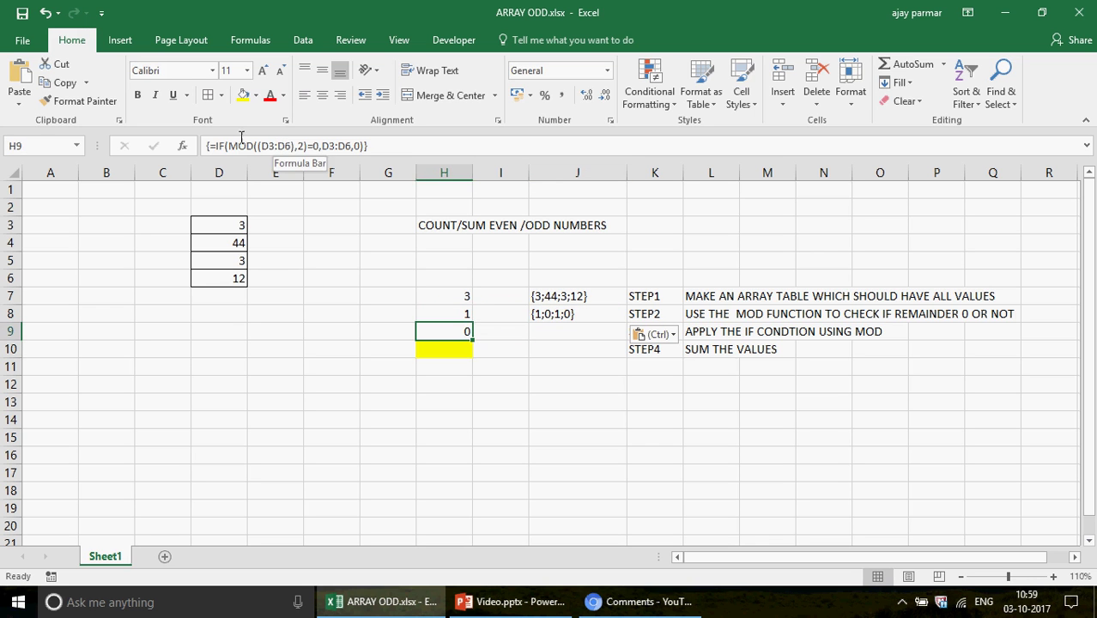
pyautogui.click(212, 146)
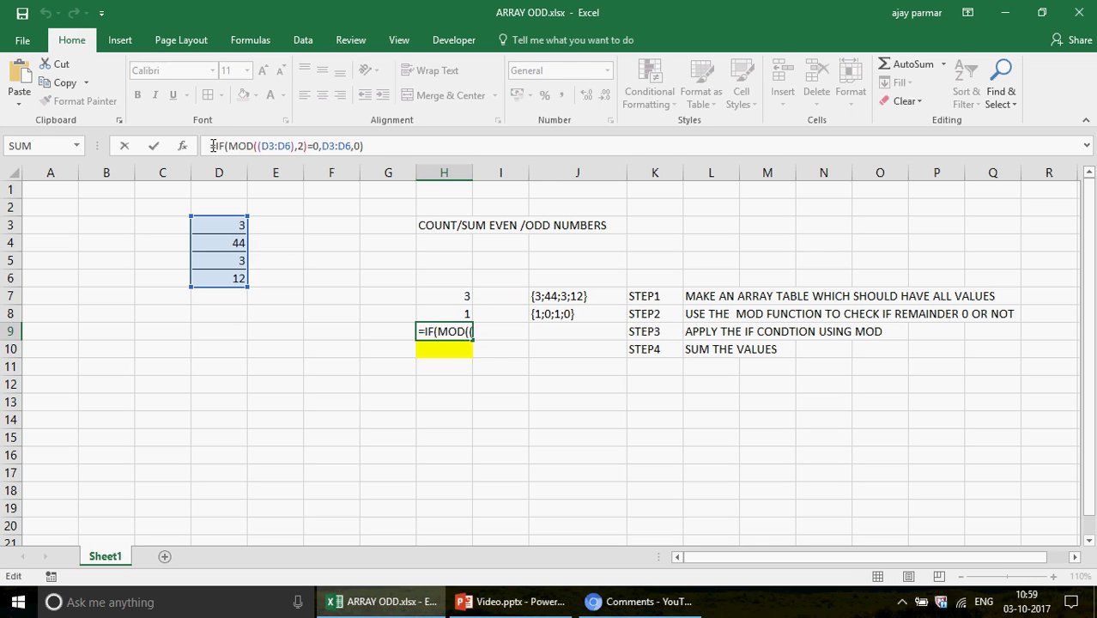
pyautogui.press('F9')
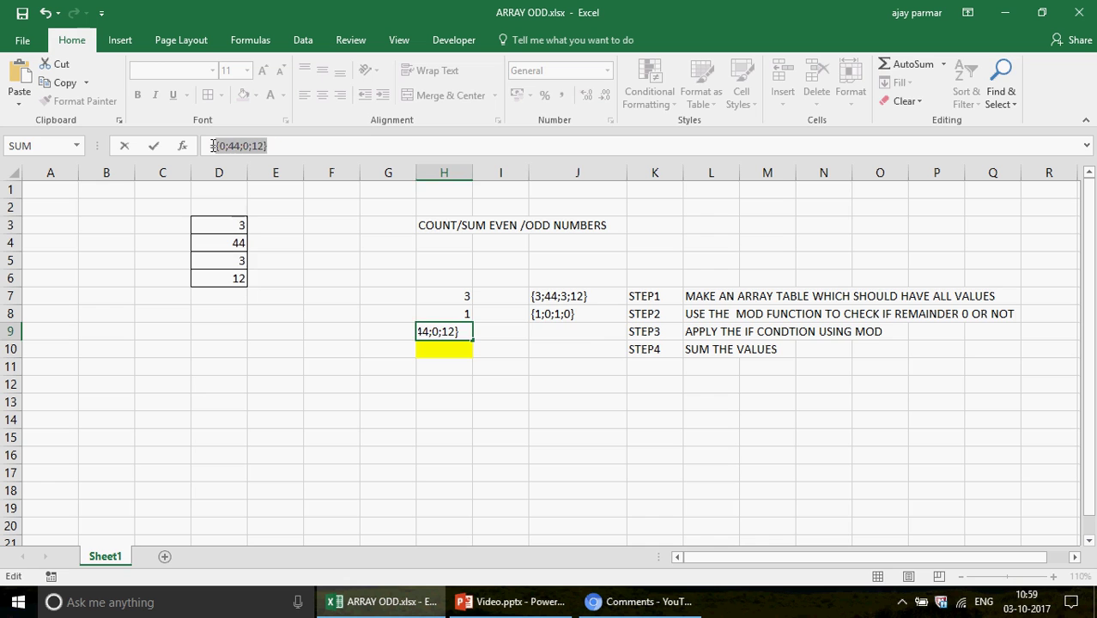
pyautogui.press('Escape')
pyautogui.press('Right')
pyautogui.press('Right')
pyautogui.hotkey('ctrl', 'v')
pyautogui.press('Down')
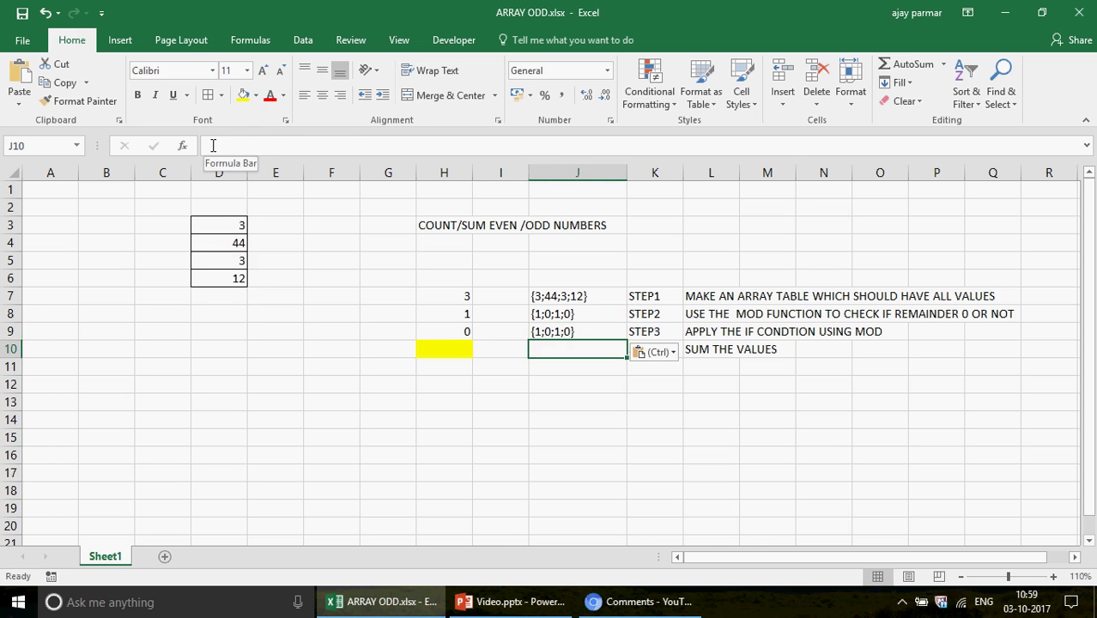
pyautogui.press('Up')
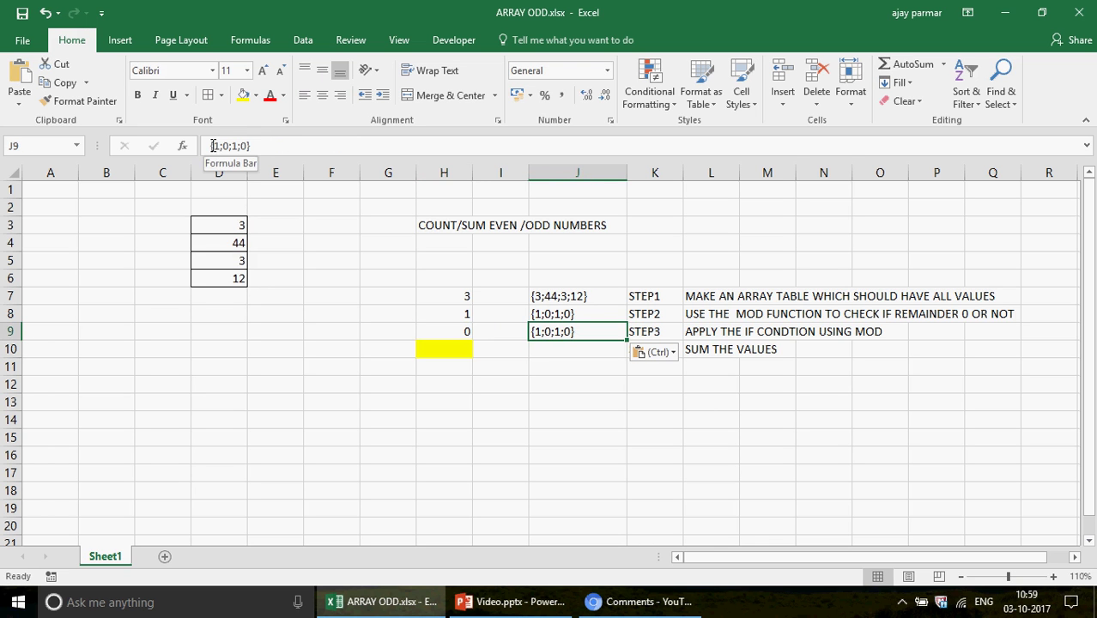
# Copy the evaluated array {0;44;0;12} of the H9 formula into J9 as text, keeping H9's array formula
pyautogui.click(433, 328)
pyautogui.click(216, 146)
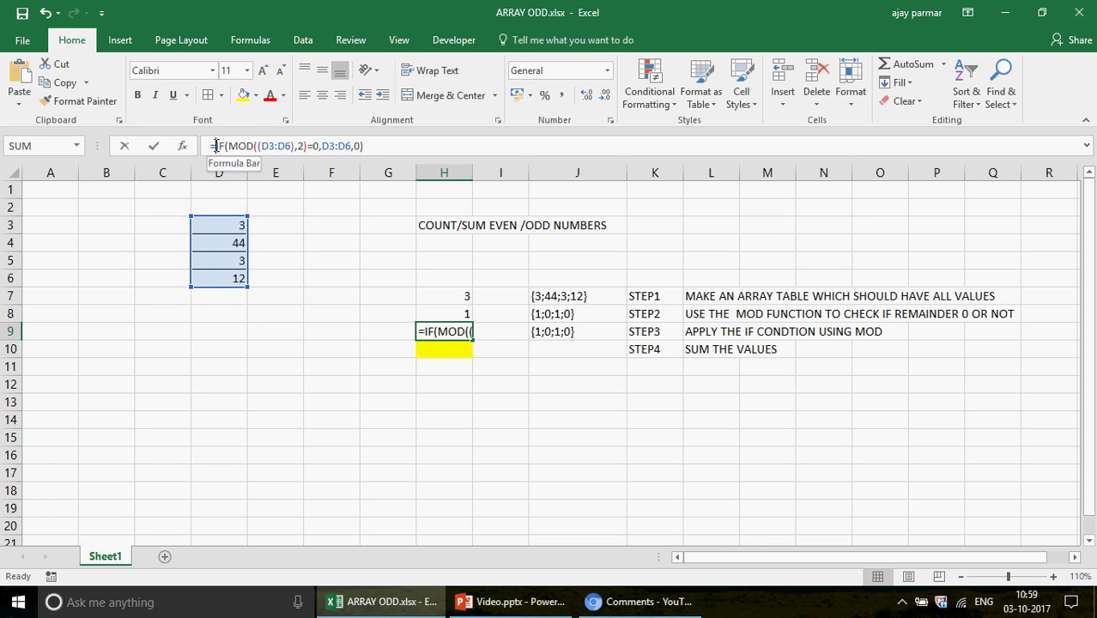
pyautogui.hotkey('shift', 'End')
pyautogui.press('F9')
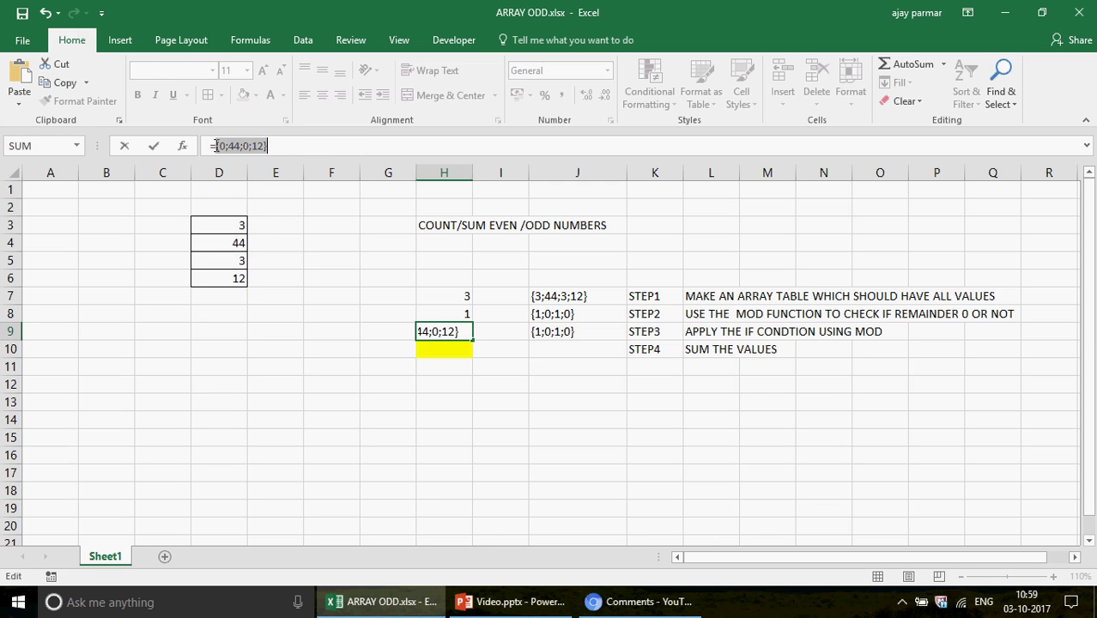
pyautogui.click(216, 146)
pyautogui.hotkey('shift', 'End')
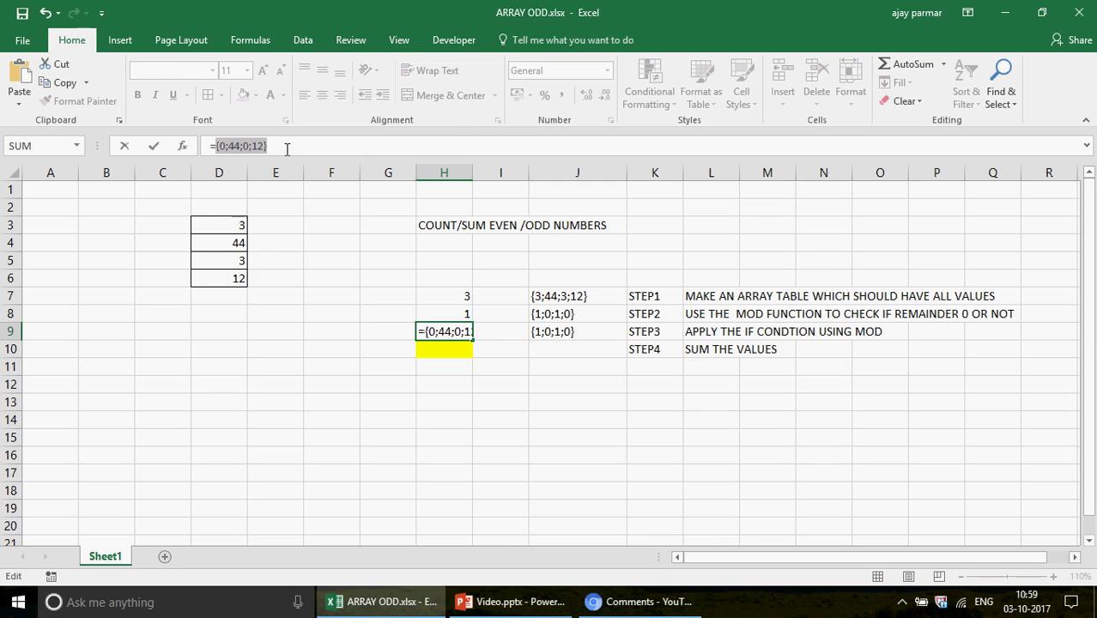
pyautogui.hotkey('ctrl', 'c')
pyautogui.press('Escape')
pyautogui.press('Right')
pyautogui.press('Right')
pyautogui.hotkey('ctrl', 'v')
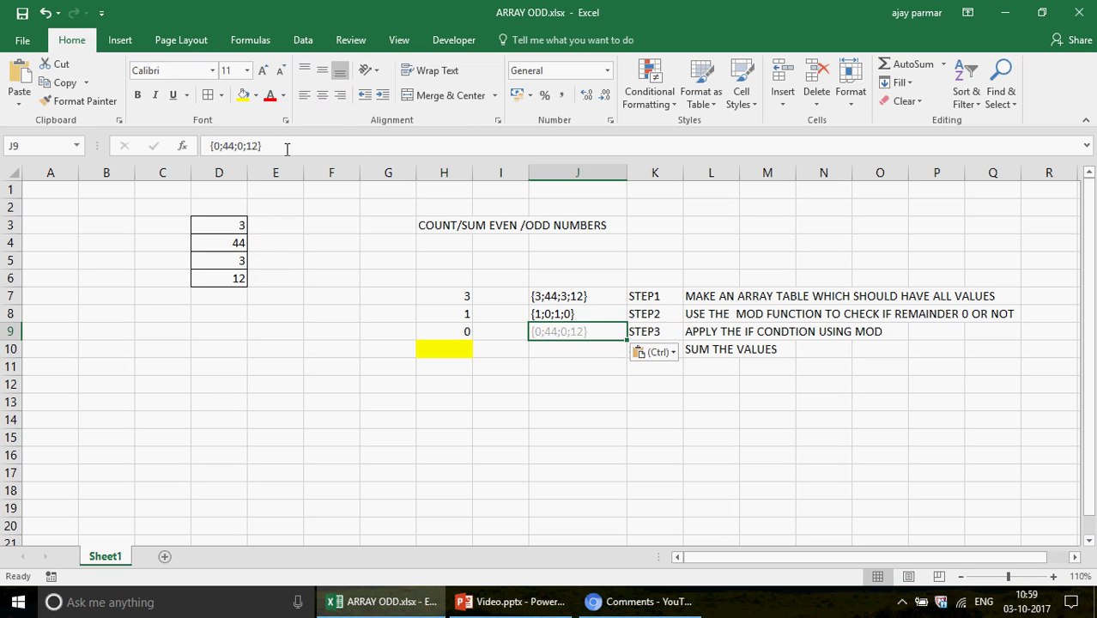
pyautogui.press('Escape')
# Compare the MOD formula in H8 and its array in J8 with the H9 formula and the source numbers in D3:D6
pyautogui.click(584, 316)
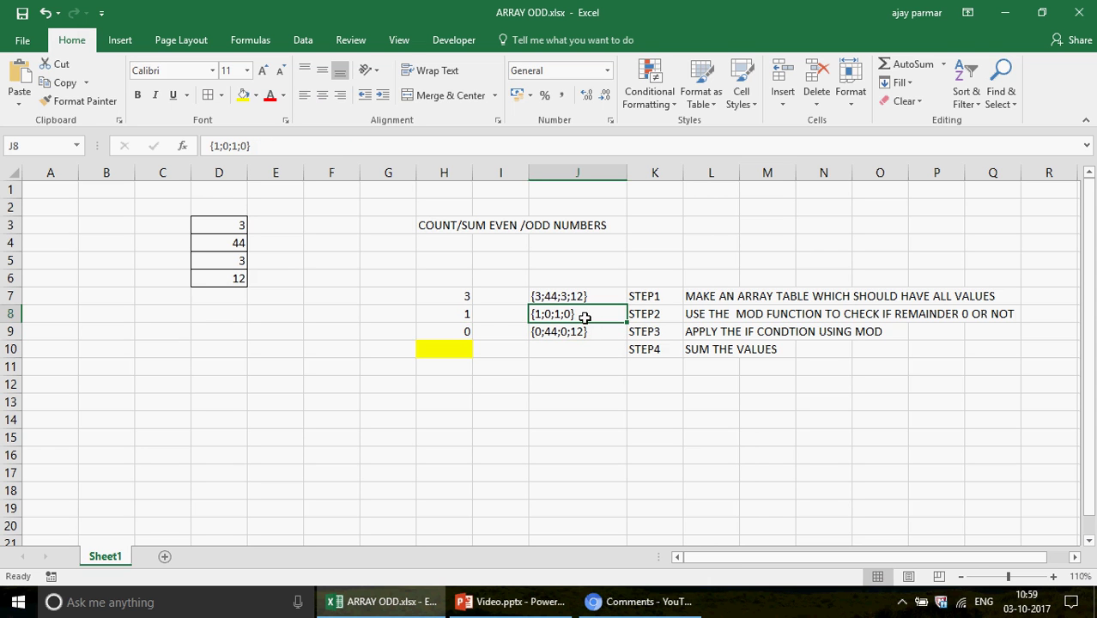
pyautogui.click(447, 314)
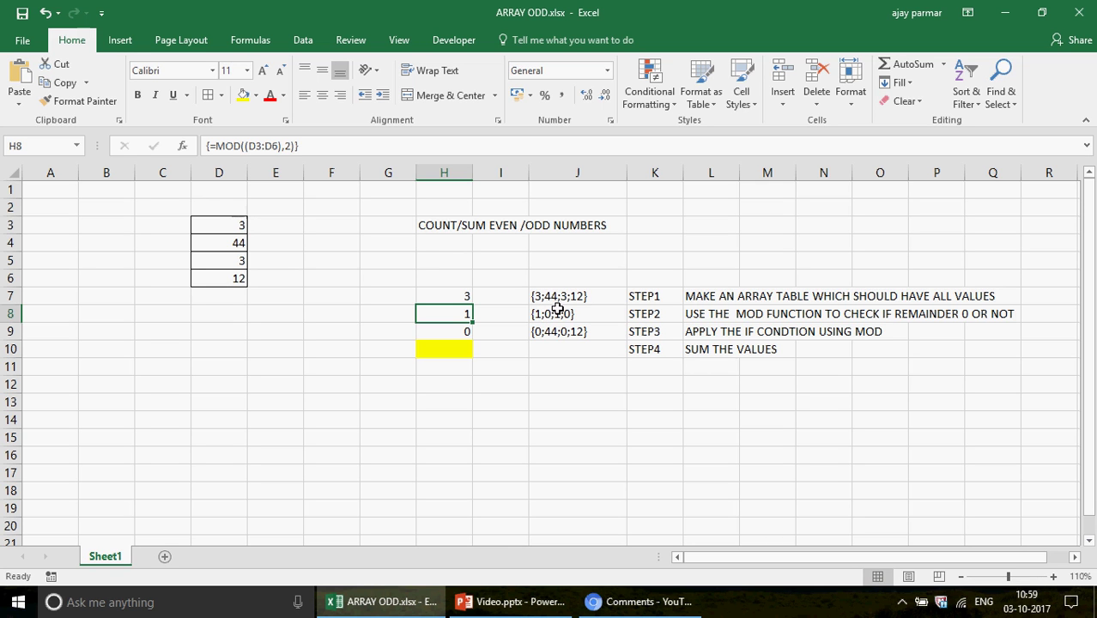
pyautogui.click(289, 146)
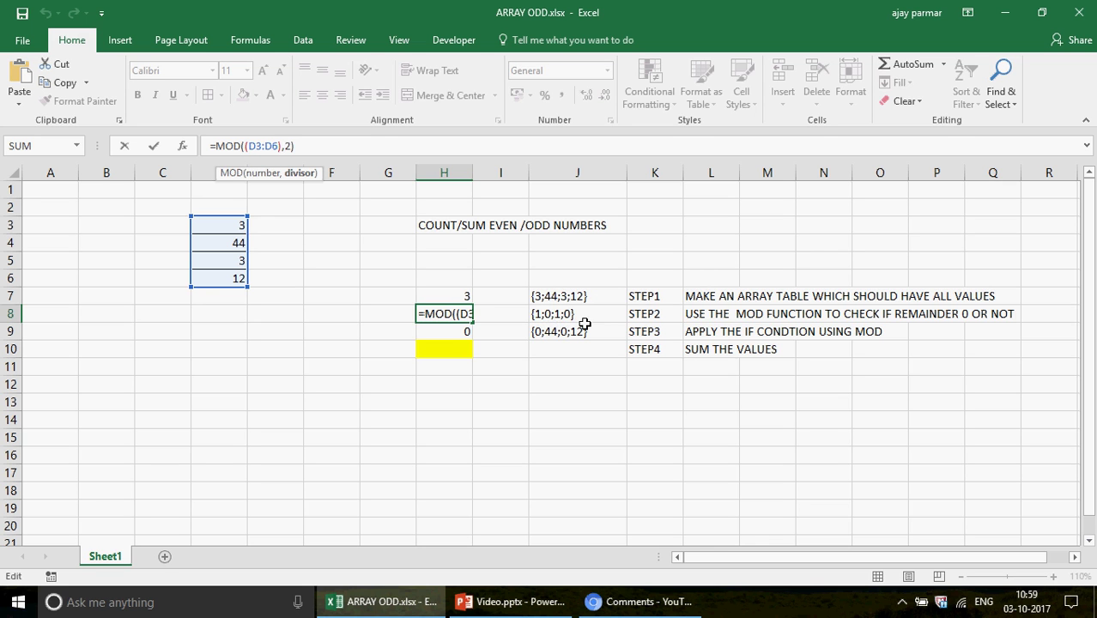
pyautogui.hotkey('ctrl', 'shift', 'Return')
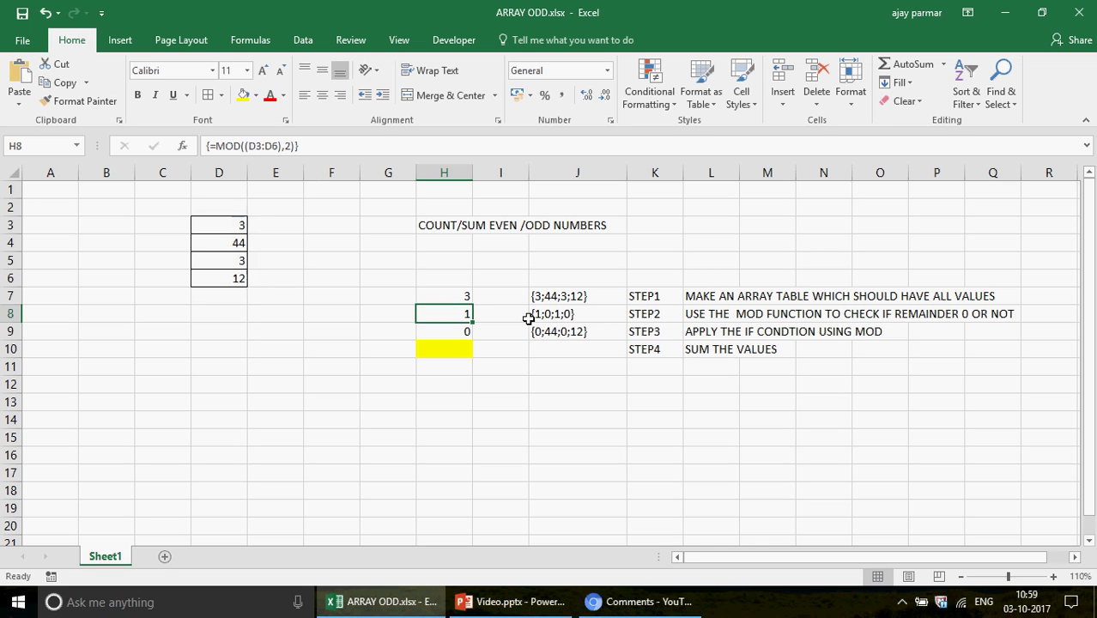
pyautogui.click(458, 331)
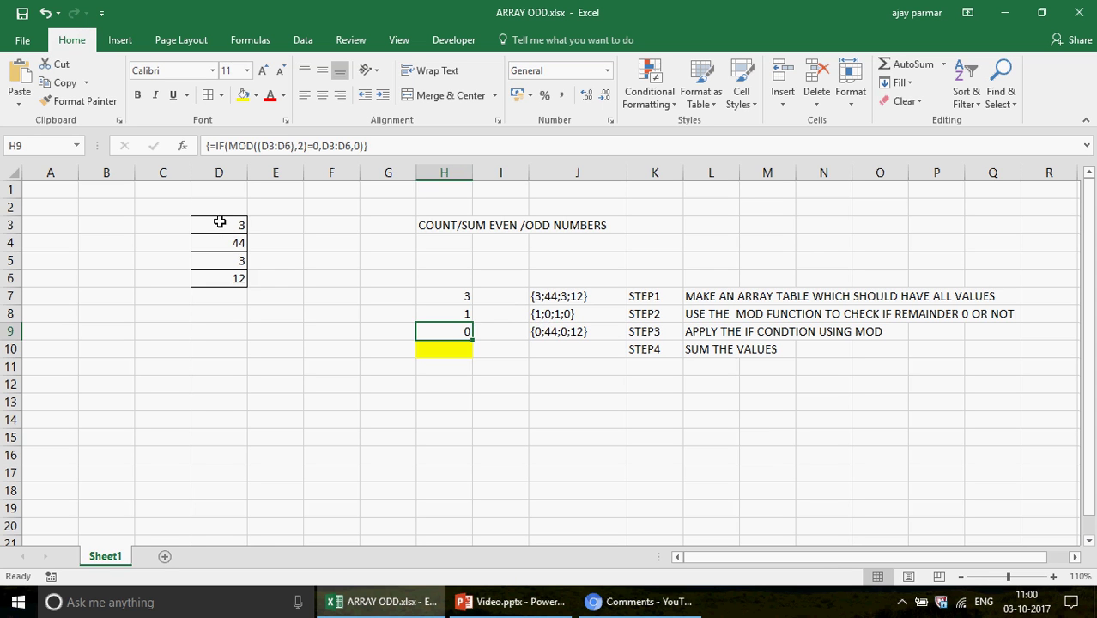
pyautogui.moveTo(219, 223); pyautogui.dragTo(225, 271)
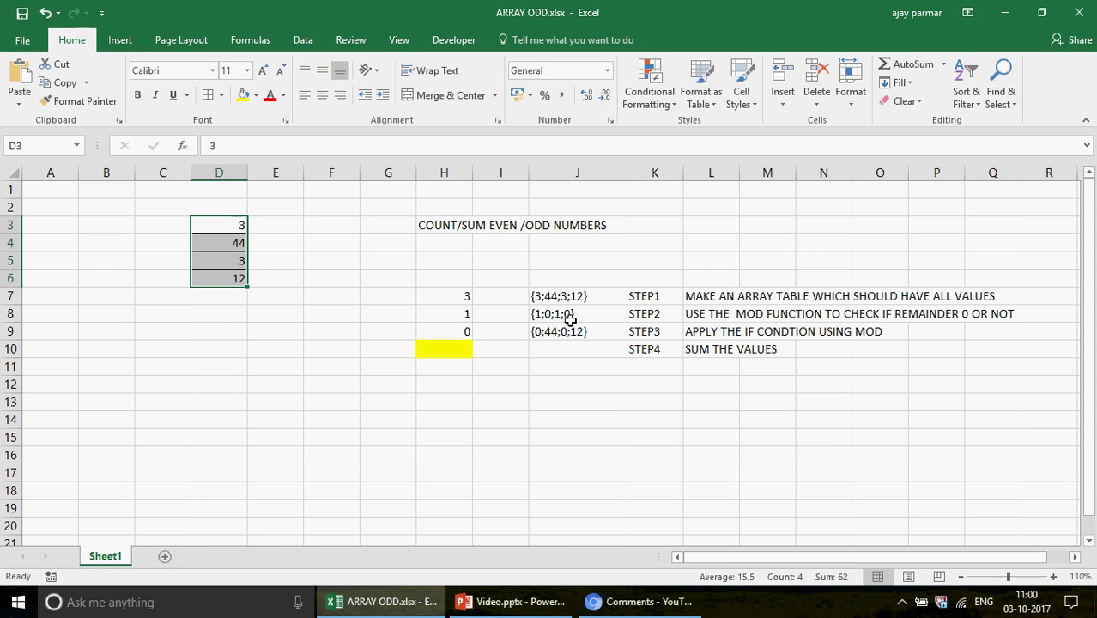
# Enter the MOD remainders 1, 0, 1 and 0 in C3:C6 beside the source numbers
pyautogui.click(161, 225)
pyautogui.write('1')
pyautogui.press('Return')
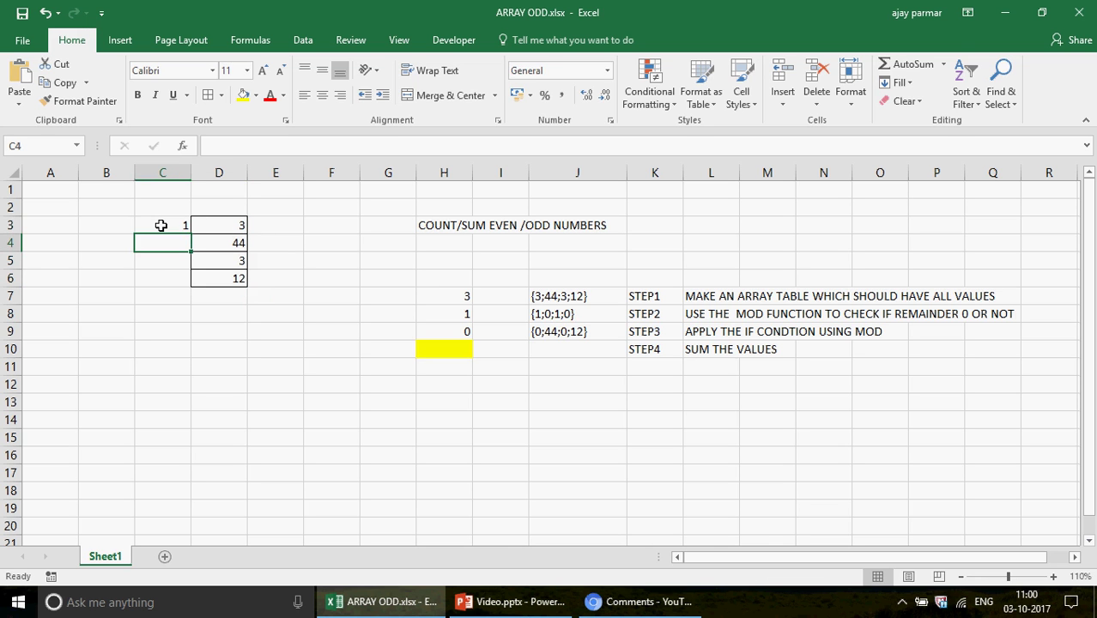
pyautogui.write('0')
pyautogui.press('Return')
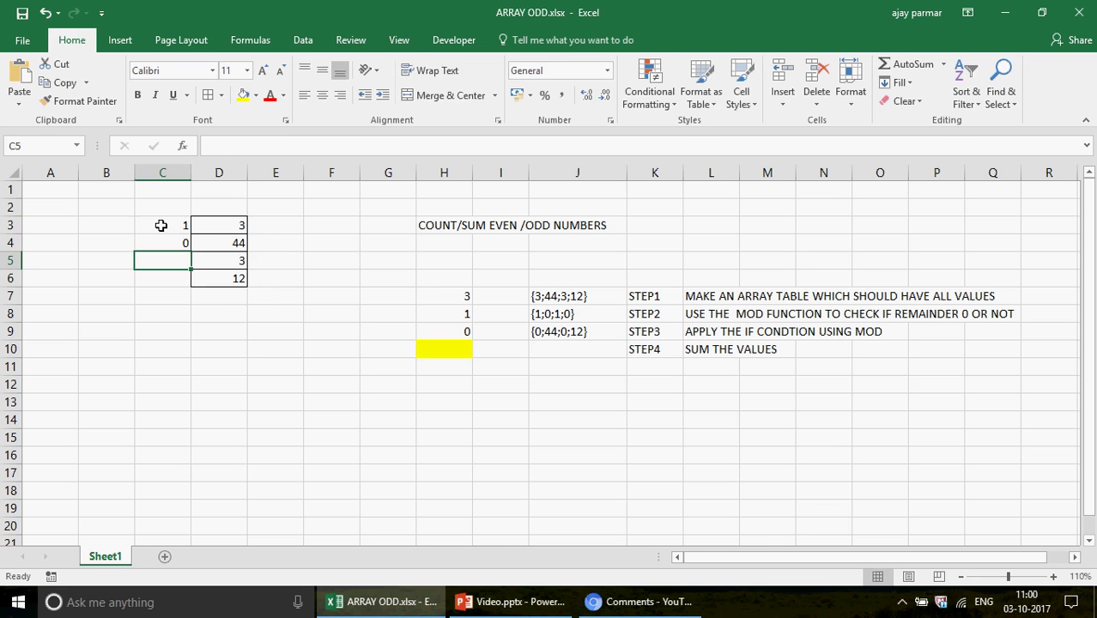
pyautogui.write('1')
pyautogui.press('Return')
pyautogui.write('0')
pyautogui.press('Up')
pyautogui.press('Up')
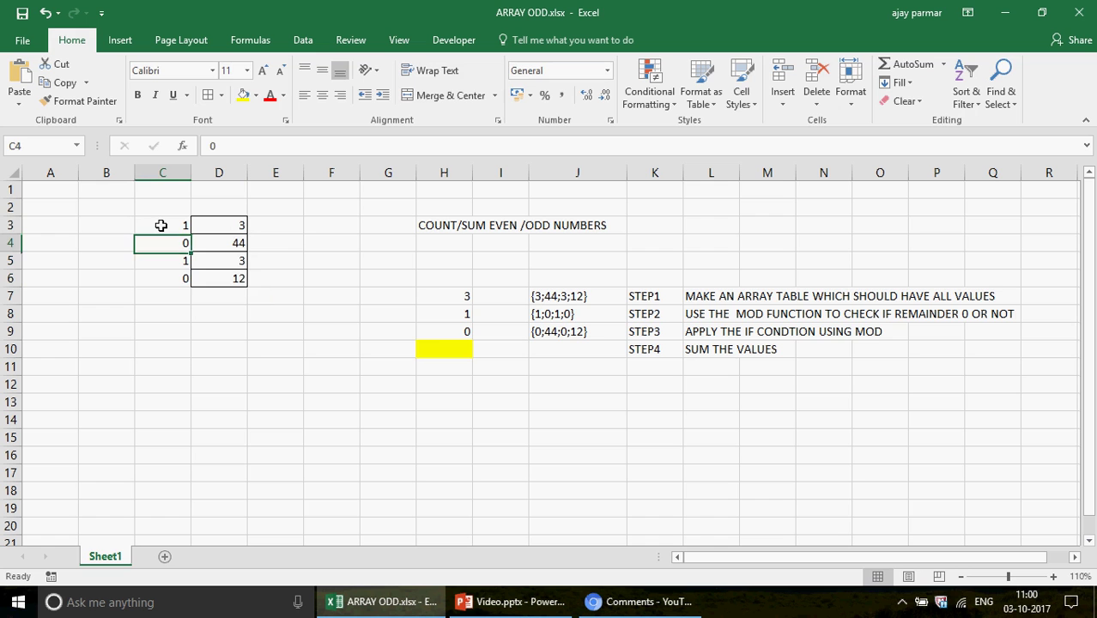
# Examine the logical test, true value and false value of the IF formula in H9, keeping it as an array formula
pyautogui.click(448, 332)
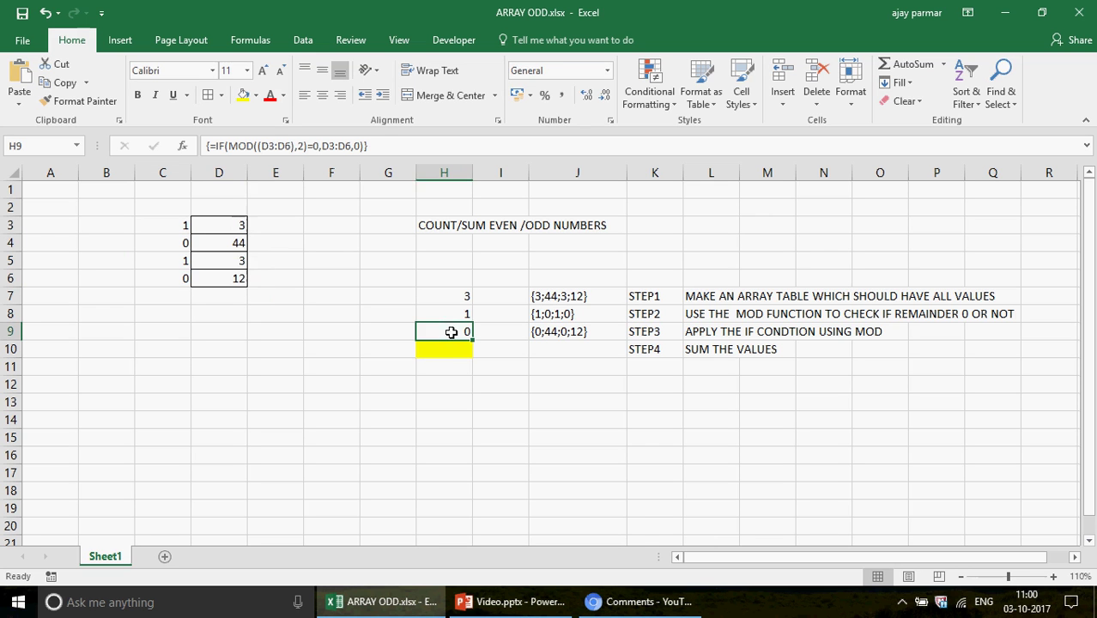
pyautogui.click(318, 146)
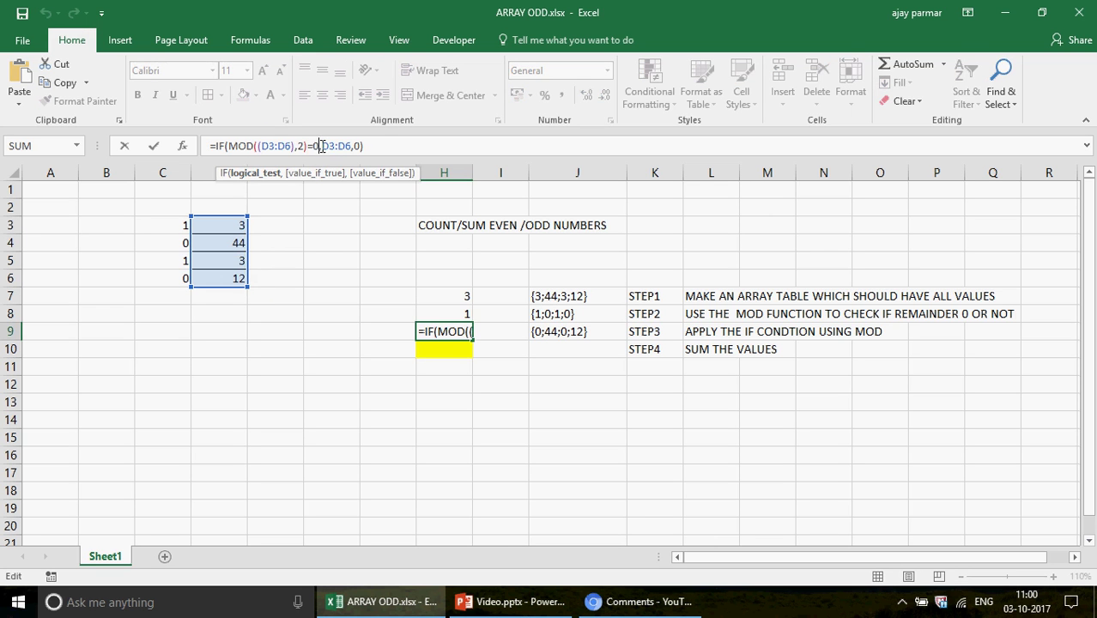
pyautogui.click(323, 146)
pyautogui.keyDown('shift'); pyautogui.click(351, 146); pyautogui.keyUp('shift')
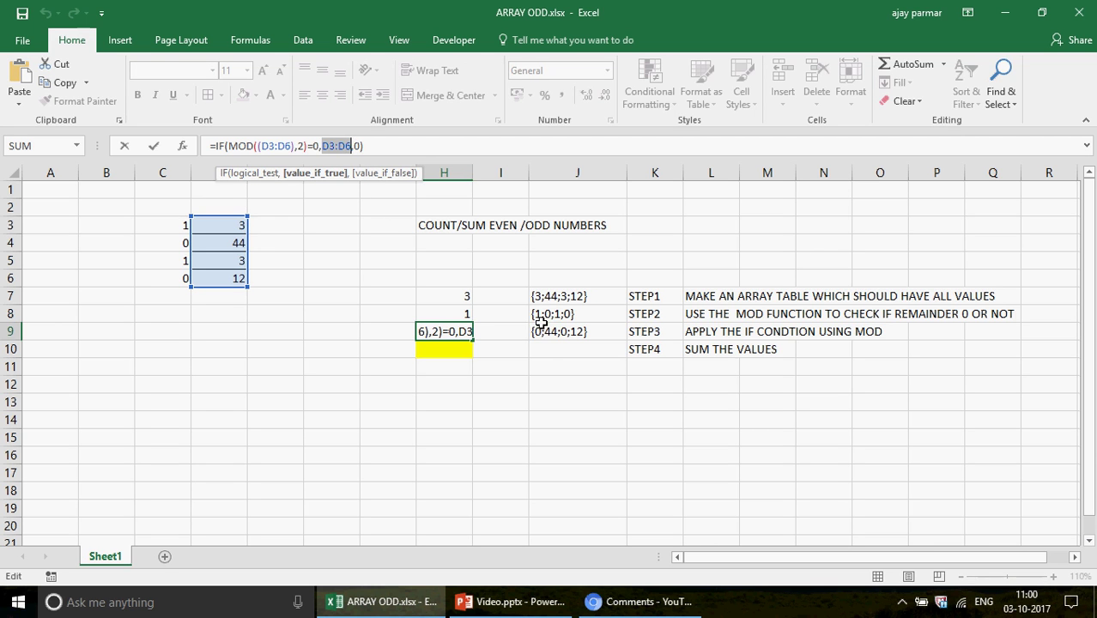
pyautogui.press('Right')
pyautogui.press('Right')
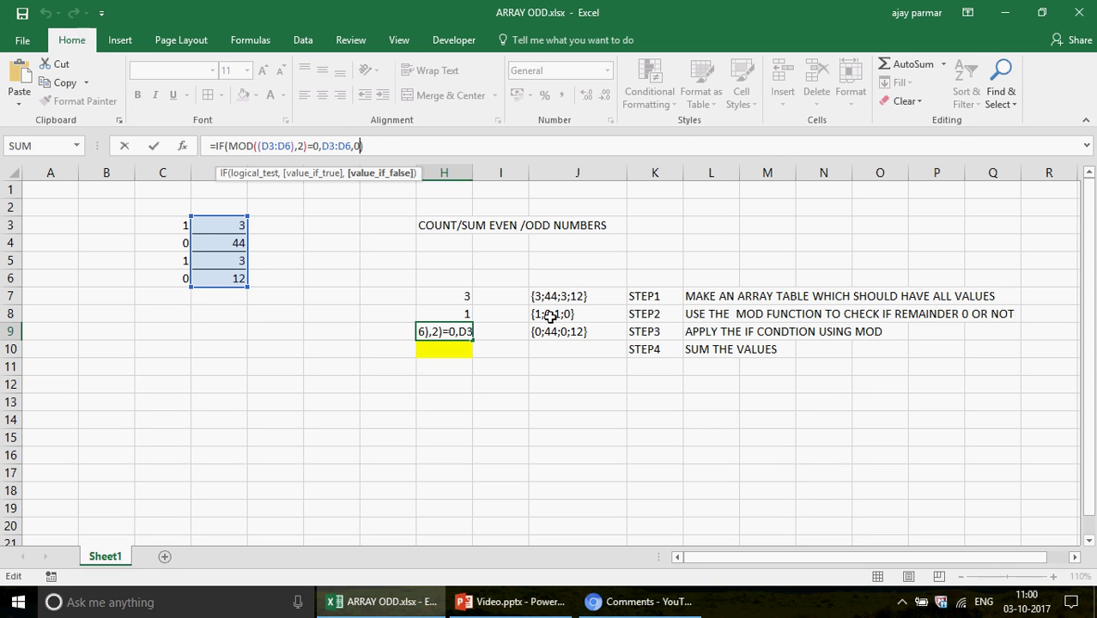
pyautogui.write(')')
pyautogui.click(323, 146)
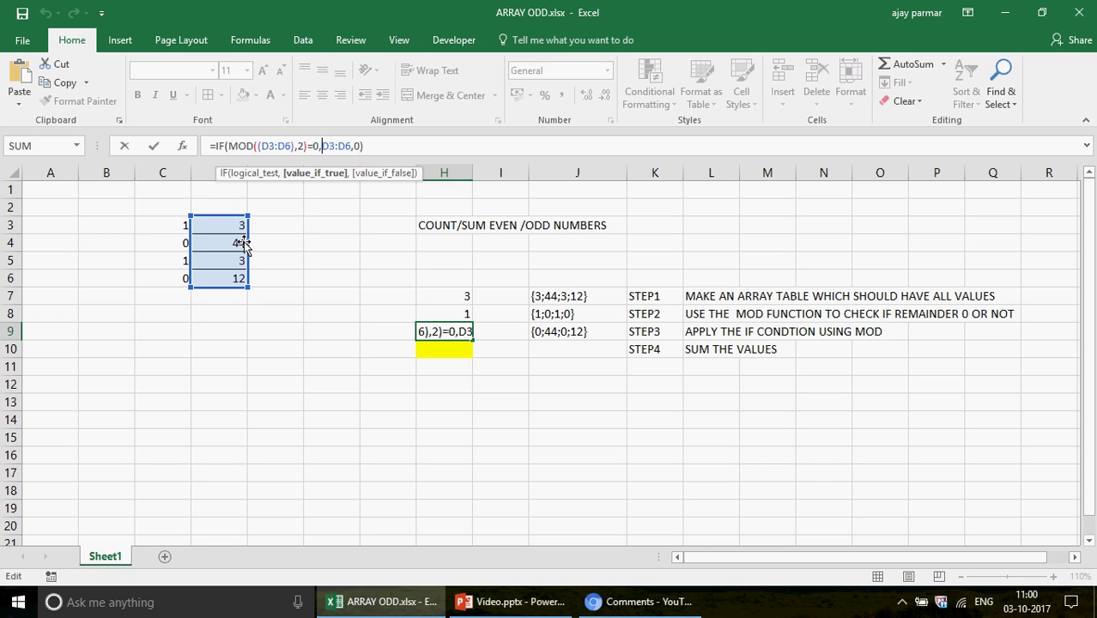
pyautogui.hotkey('ctrl', 'shift', 'Return')
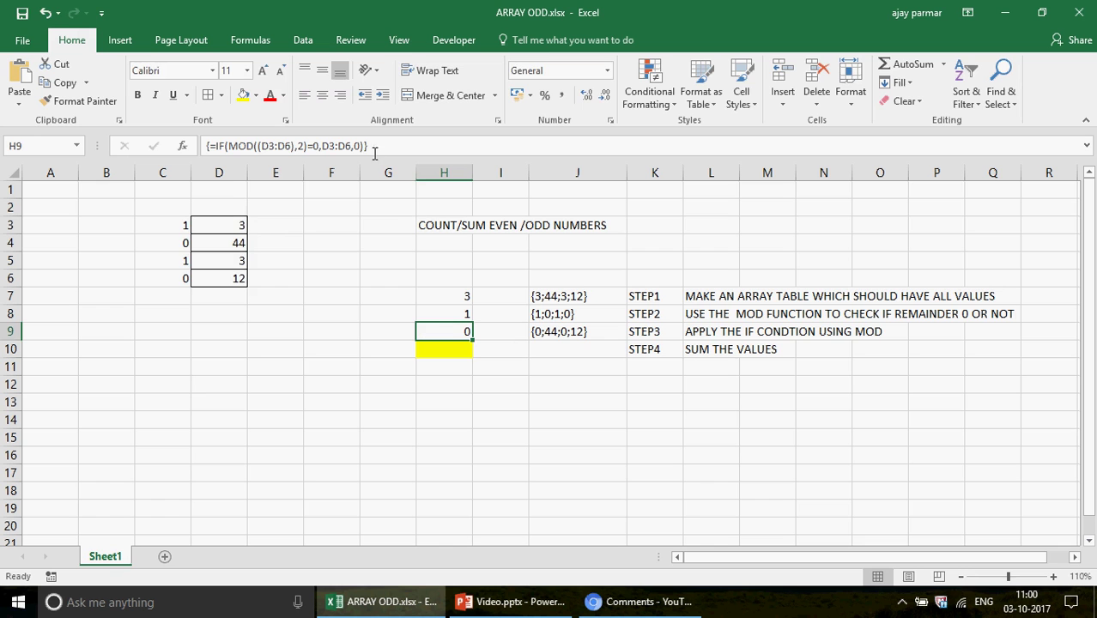
# Enter the array formula =SUM(IF(MOD((D3:D6),2)=0,D3:D6,0)) in H10, reusing the IF expression from H9
pyautogui.click(388, 150)
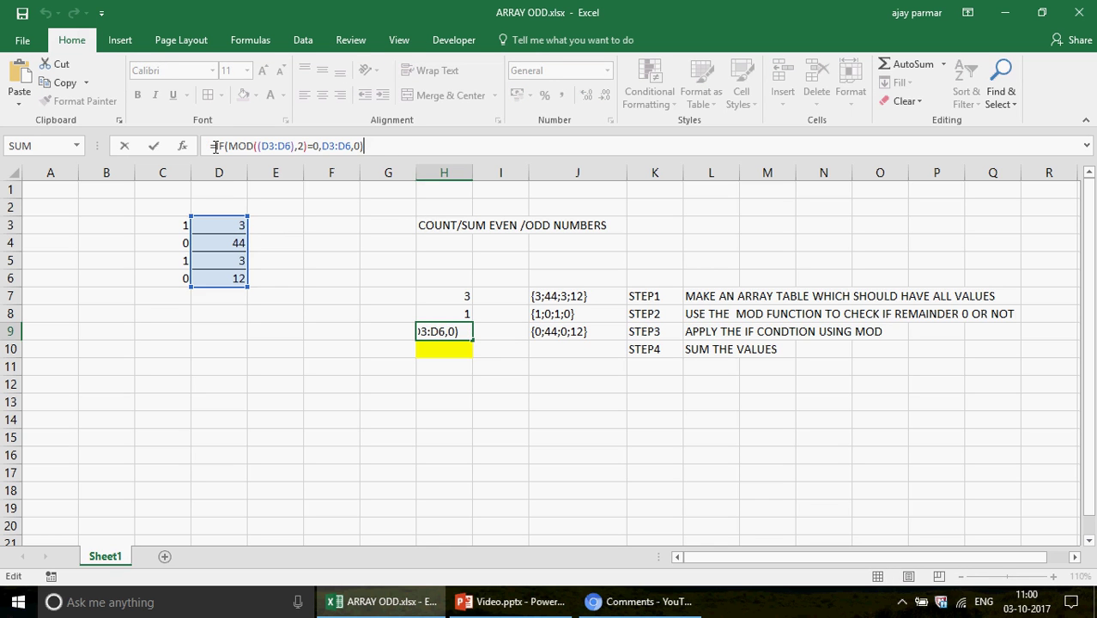
pyautogui.keyDown('shift'); pyautogui.click(216, 147); pyautogui.keyUp('shift')
pyautogui.hotkey('ctrl', 'c')
pyautogui.press('Escape')
pyautogui.press('Down')
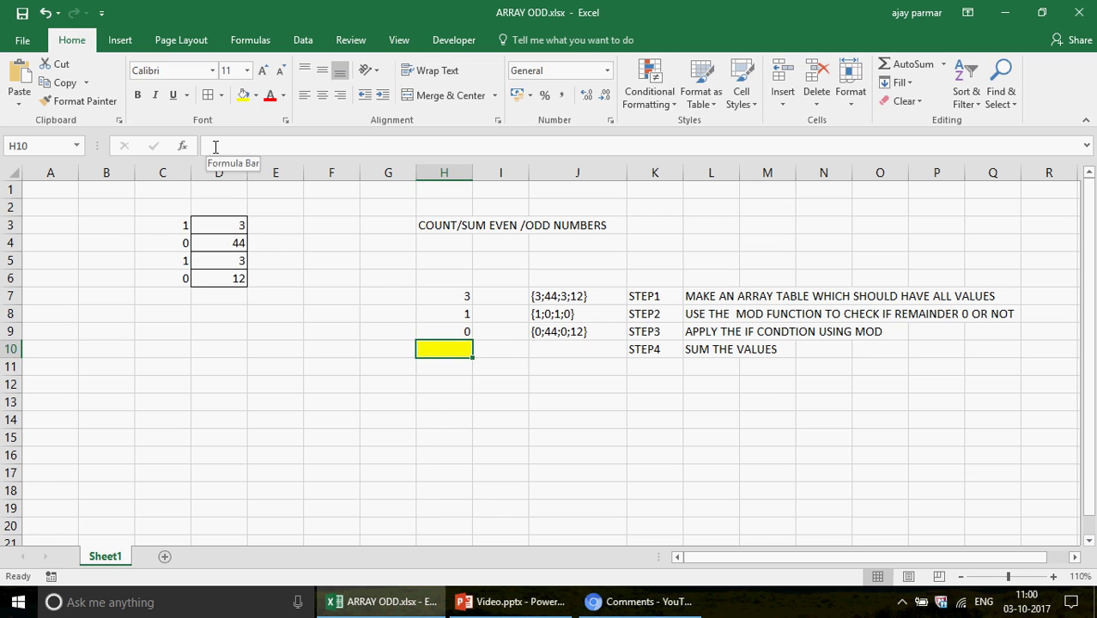
pyautogui.write('=SUM')
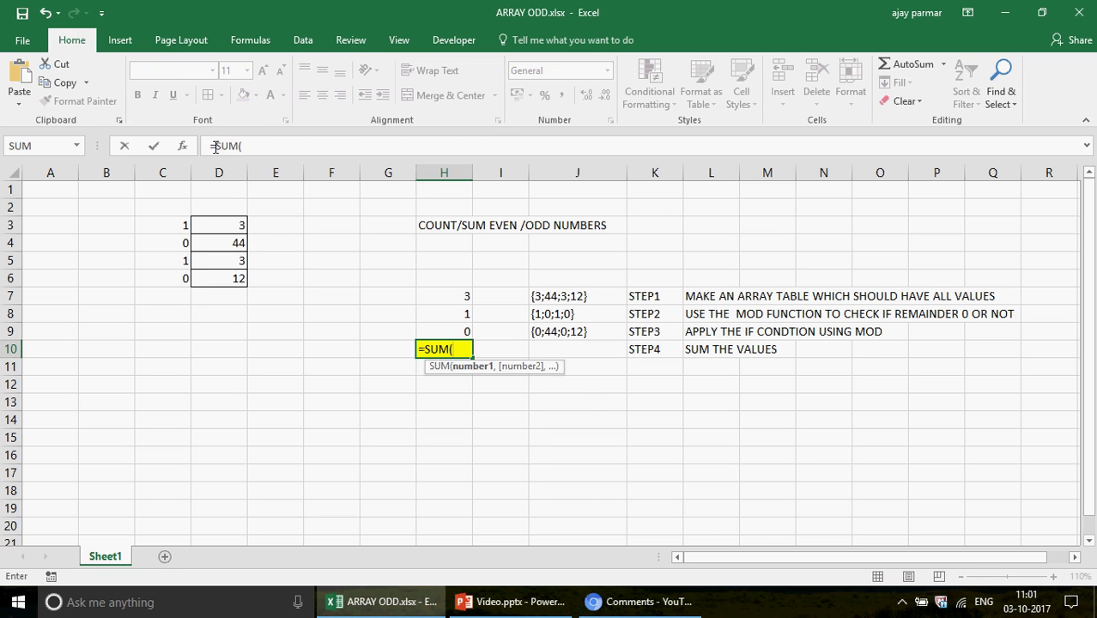
pyautogui.write('(')
pyautogui.hotkey('ctrl', 'v')
pyautogui.write(')')
pyautogui.hotkey('ctrl', 'shift', 'Return')
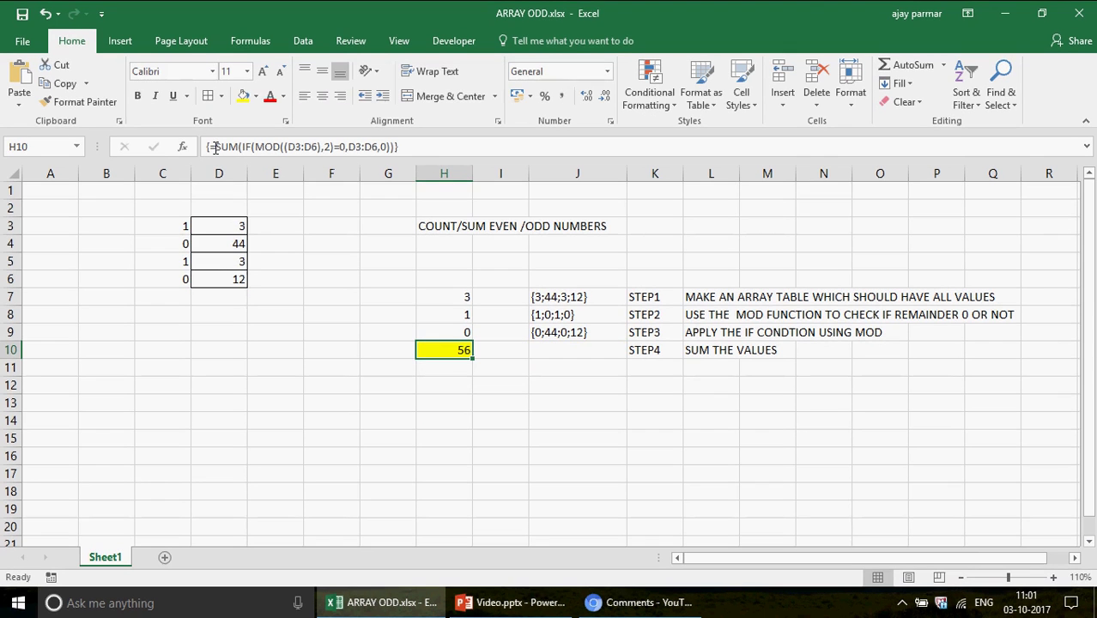
# Test the even-number sum by setting D5 to 2, and D3 first to 1 and again to 2
pyautogui.click(236, 262)
pyautogui.write('2')
pyautogui.press('Return')
pyautogui.press('Up')
pyautogui.press('Up')
pyautogui.press('Up')
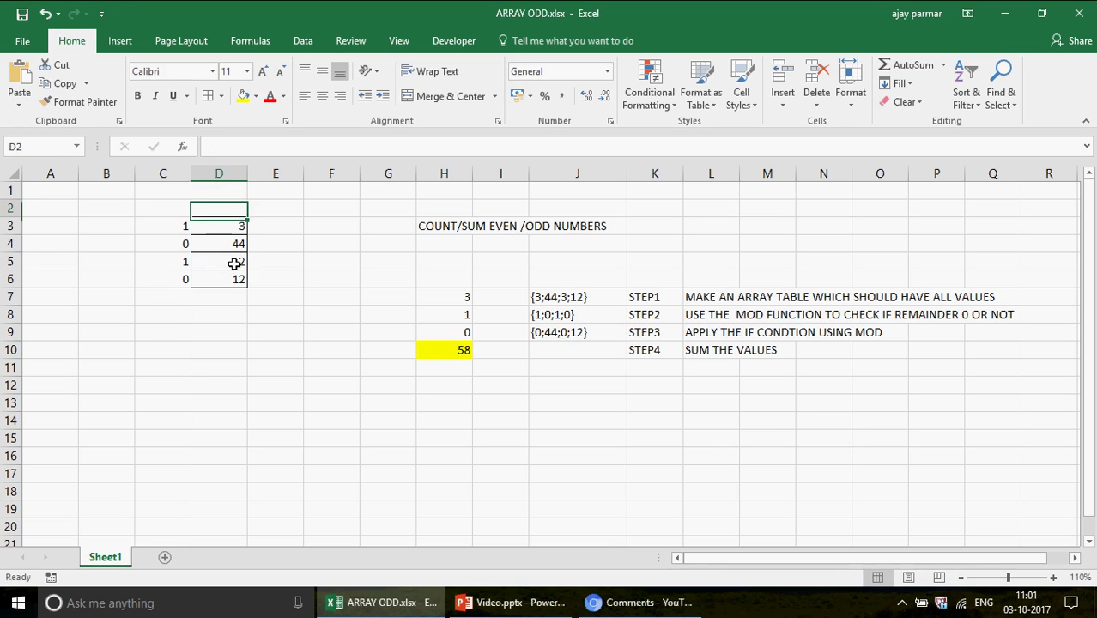
pyautogui.write('1')
pyautogui.press('Return')
pyautogui.press('Up')
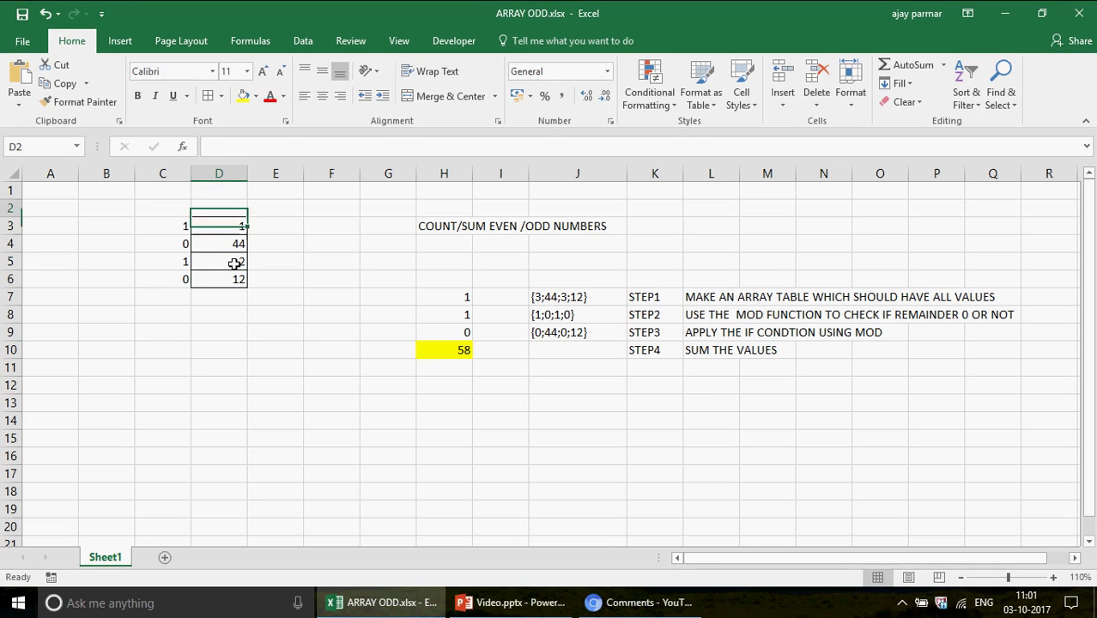
pyautogui.write('2')
pyautogui.press('Return')
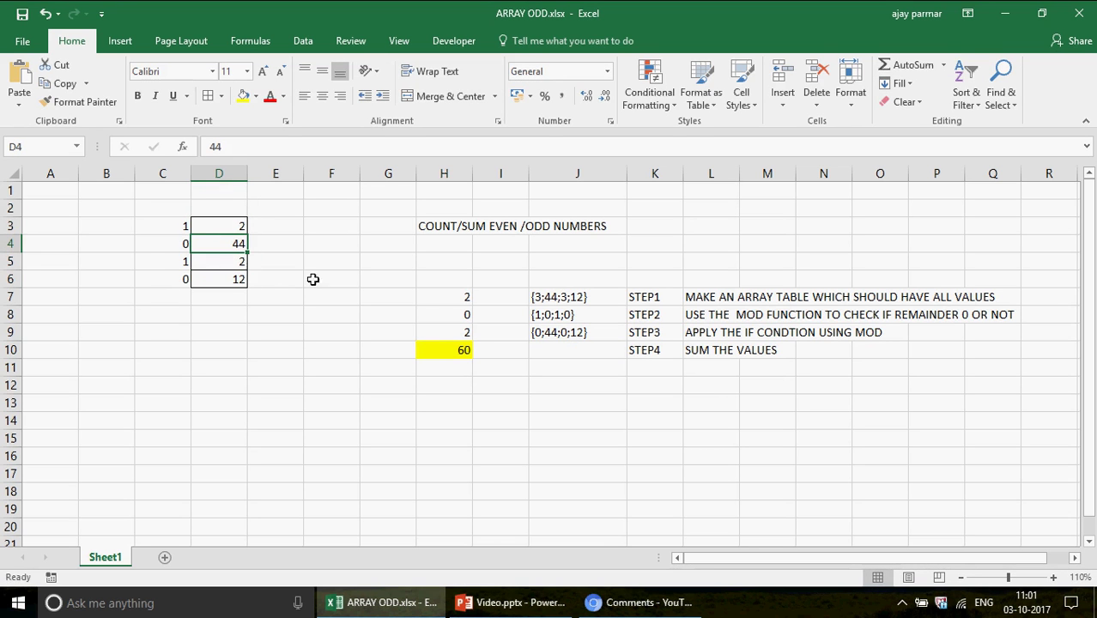
# Change the logical test of the H9 array formula from =0 to <>0 so it keeps odd numbers
pyautogui.click(440, 298)
pyautogui.click(446, 334)
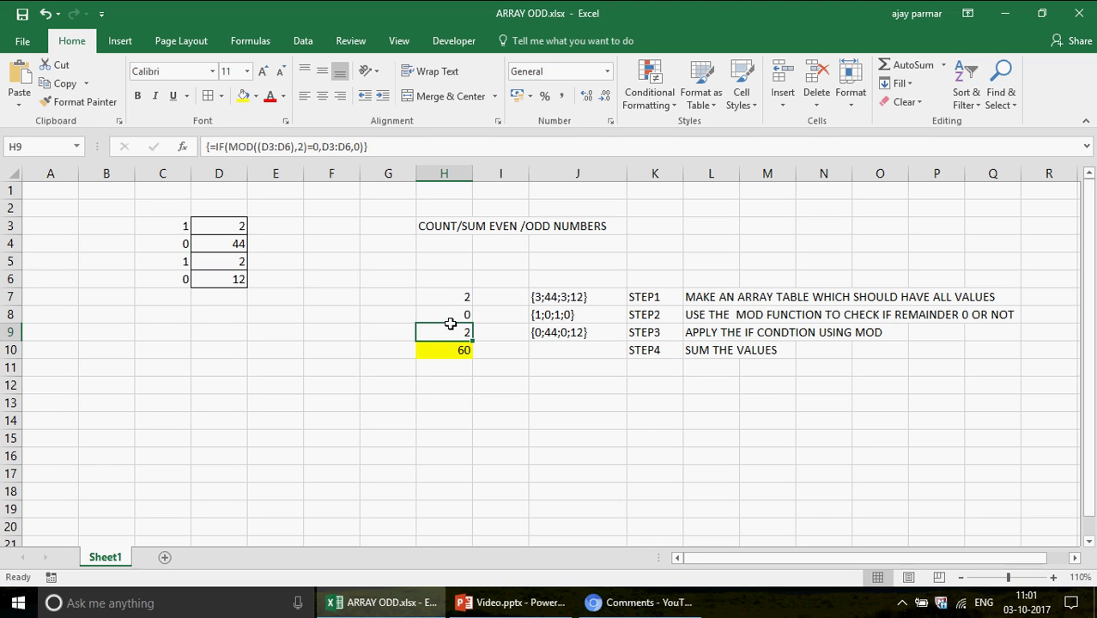
pyautogui.click(314, 147)
pyautogui.press('BackSpace')
pyautogui.write('<>')
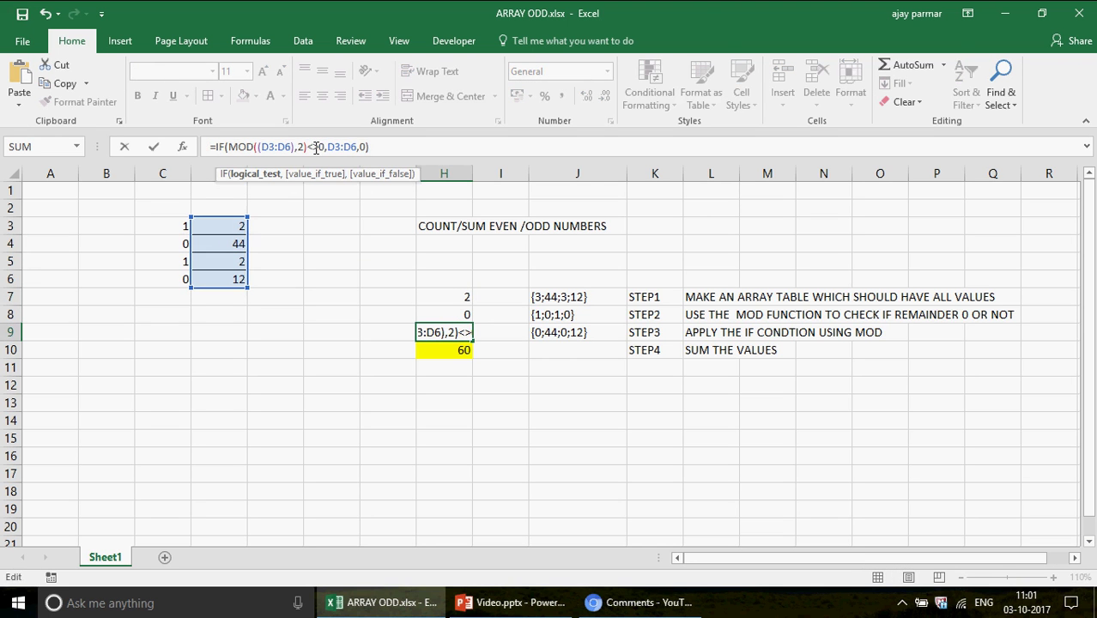
pyautogui.hotkey('ctrl', 'shift', 'Return')
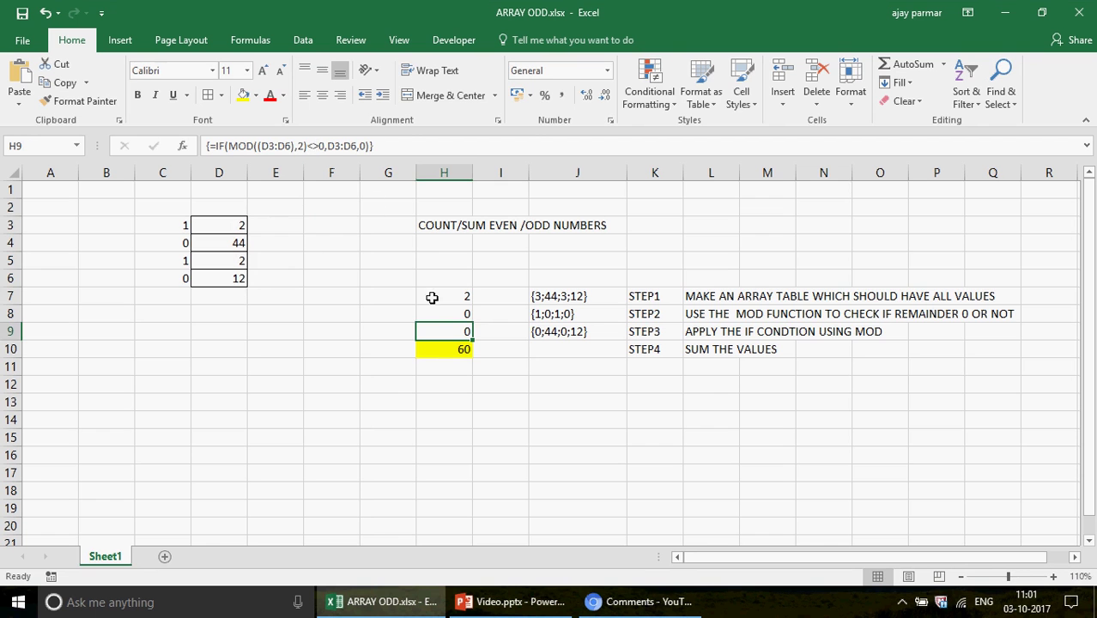
# Change the test inside the H10 SUM array formula to <>0 so it sums odd numbers
pyautogui.click(445, 346)
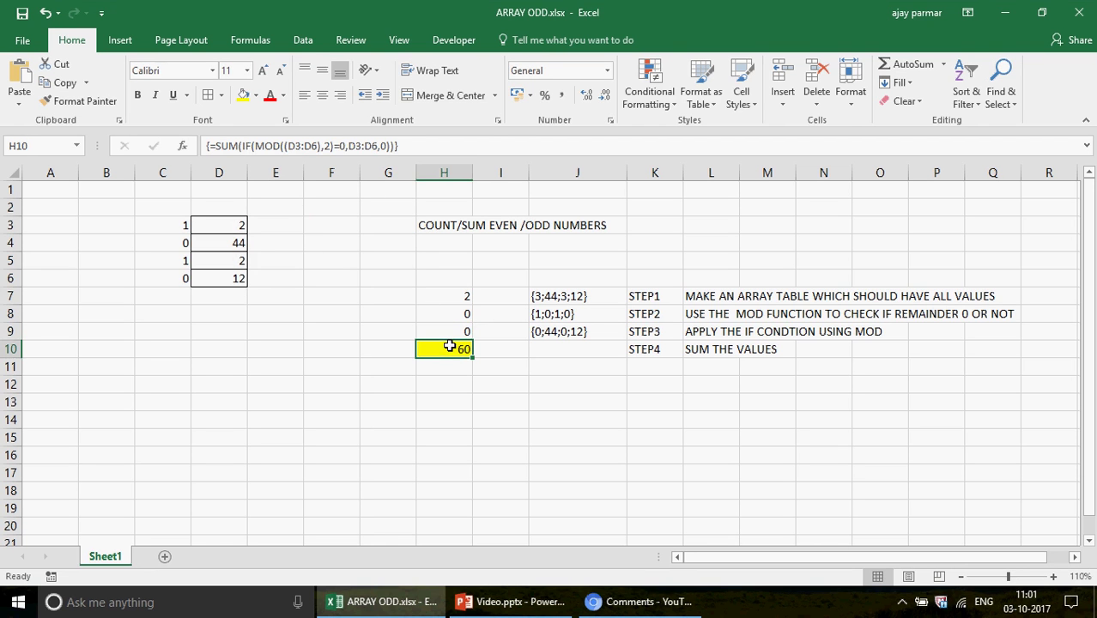
pyautogui.click(339, 146)
pyautogui.press('Delete')
pyautogui.write('<>')
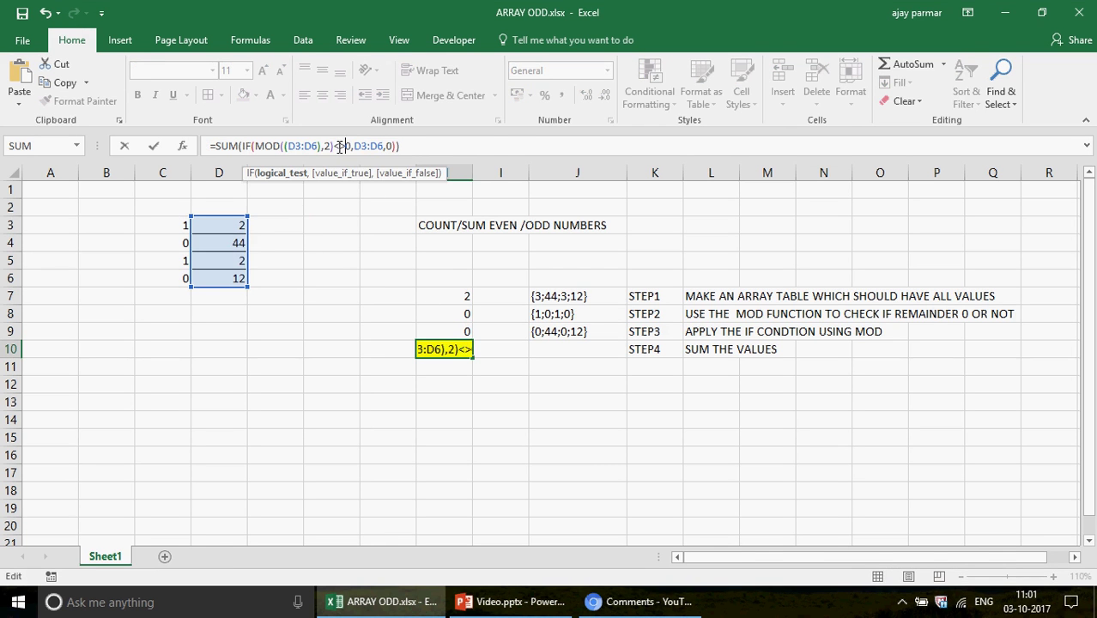
pyautogui.hotkey('ctrl', 'shift', 'Return')
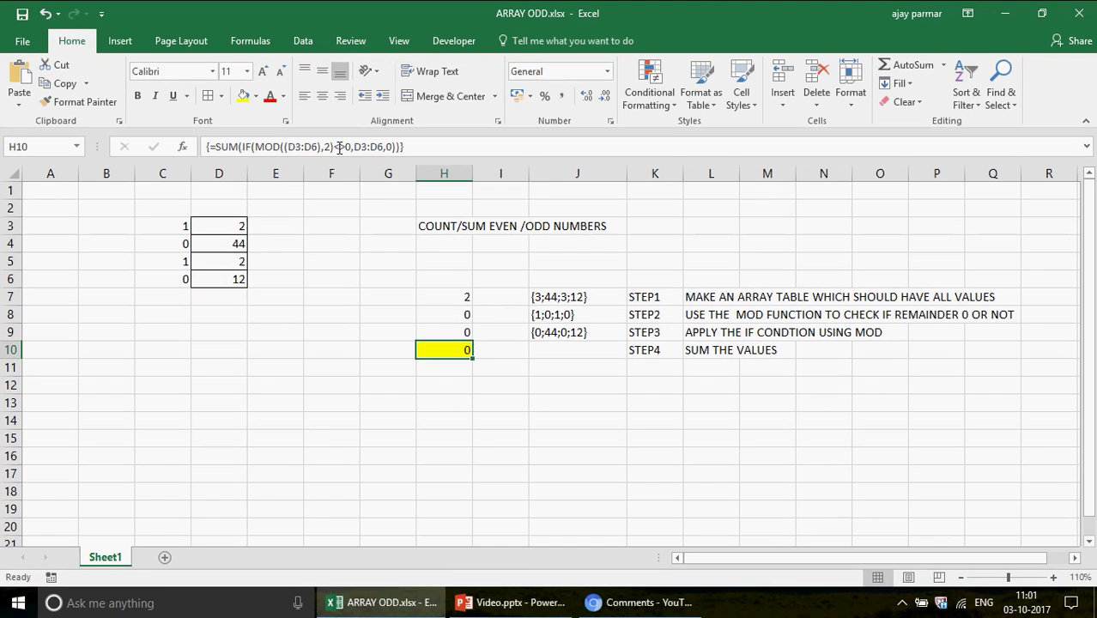
# Enter 1 in each of the source cells D3:D6
pyautogui.click(226, 223)
pyautogui.write('1')
pyautogui.press('Return')
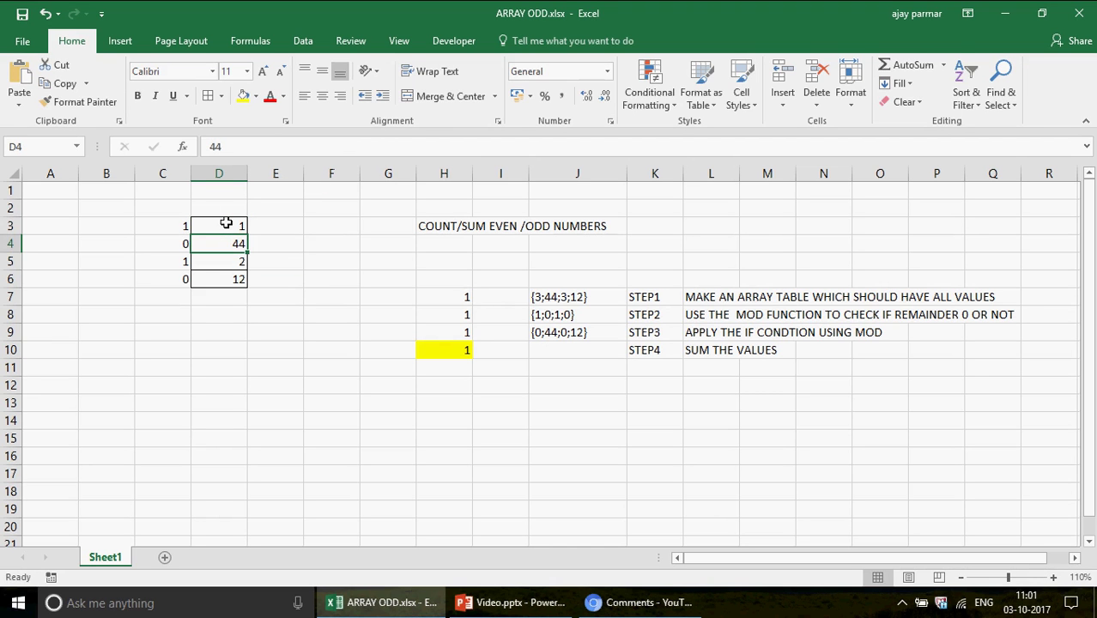
pyautogui.write('1')
pyautogui.press('Return')
pyautogui.write('1')
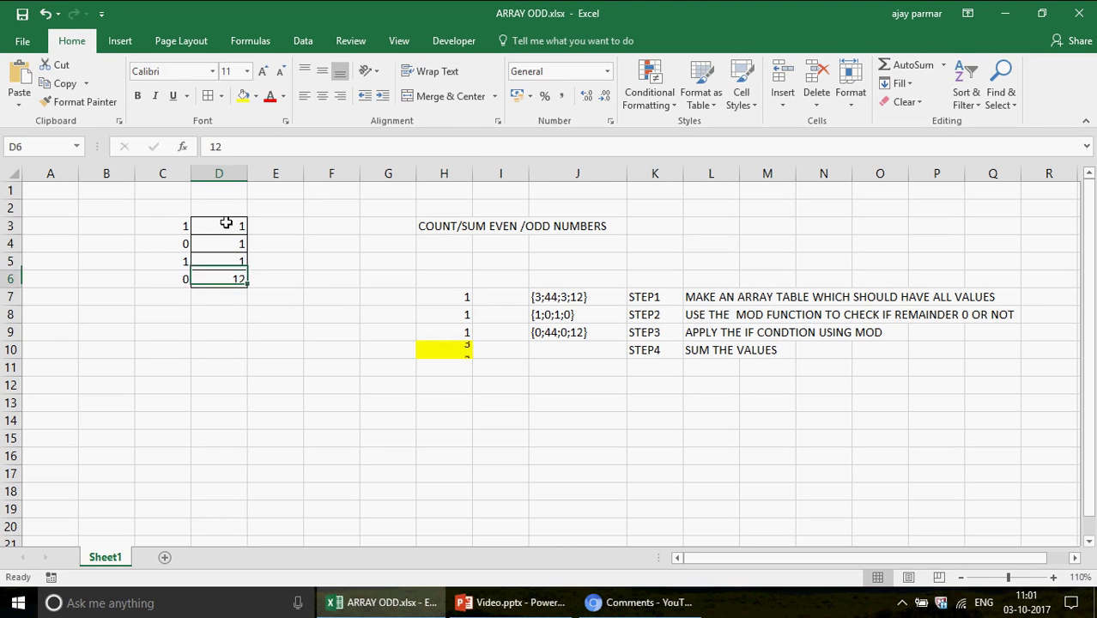
pyautogui.press('Return')
pyautogui.write('1')
pyautogui.press('Return')
# Clear the helper remainders in C3:C6 and check the sum formula in H10
pyautogui.click(186, 225)
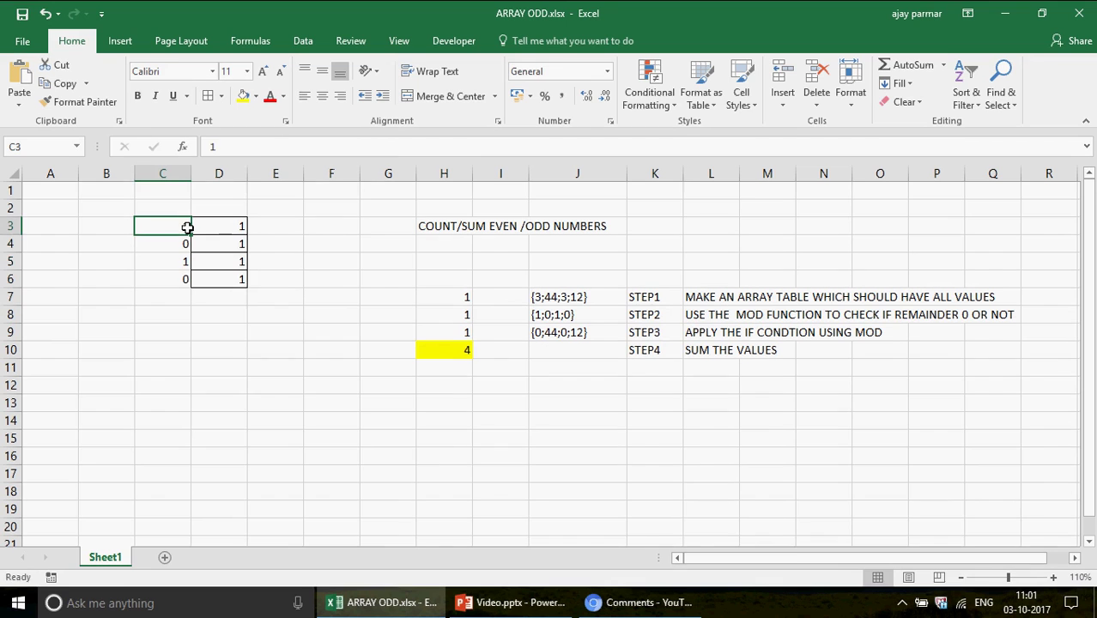
pyautogui.hotkey('ctrl', 'shift', 'Down')
pyautogui.press('Delete')
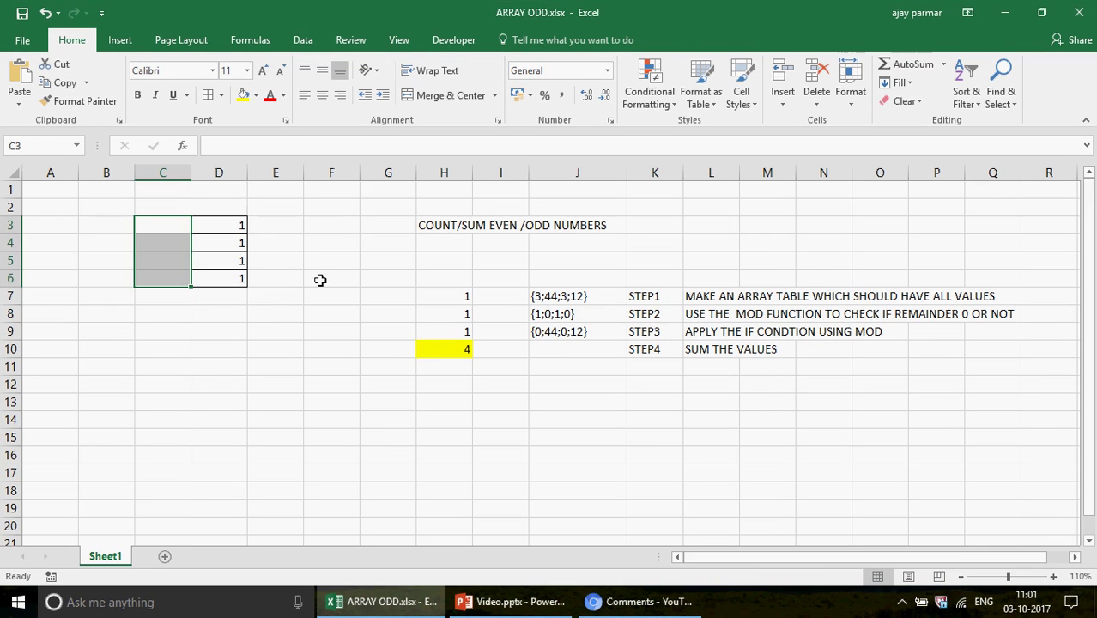
pyautogui.click(454, 350)
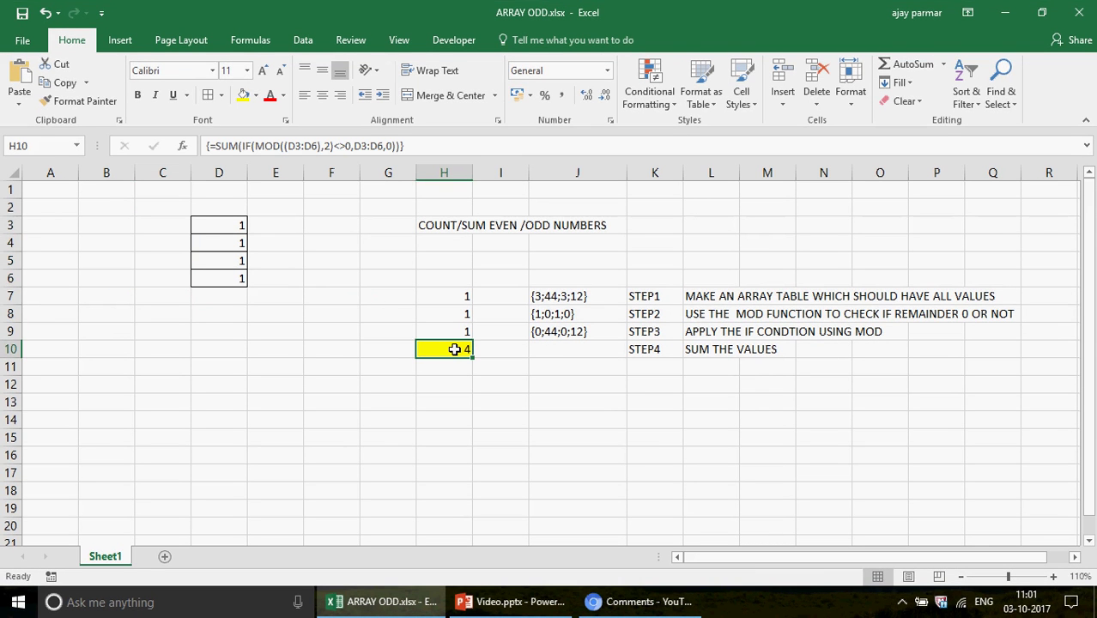
# Set D4 to 4 and D5 to 10 in the source numbers
pyautogui.click(222, 242)
pyautogui.write('4')
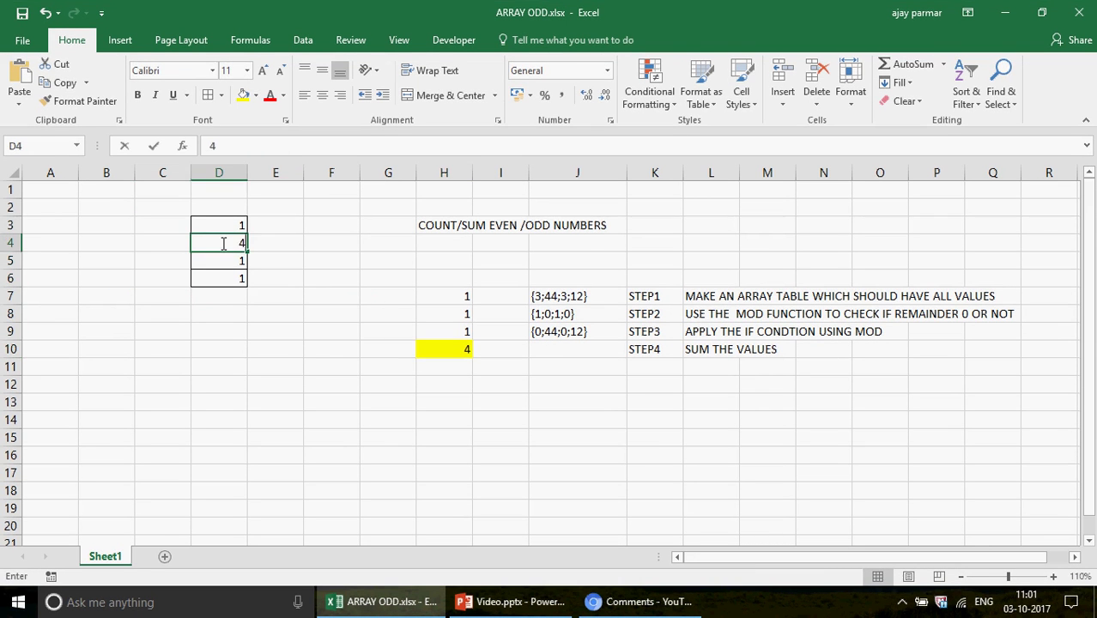
pyautogui.press('Return')
pyautogui.write('10')
pyautogui.press('Return')
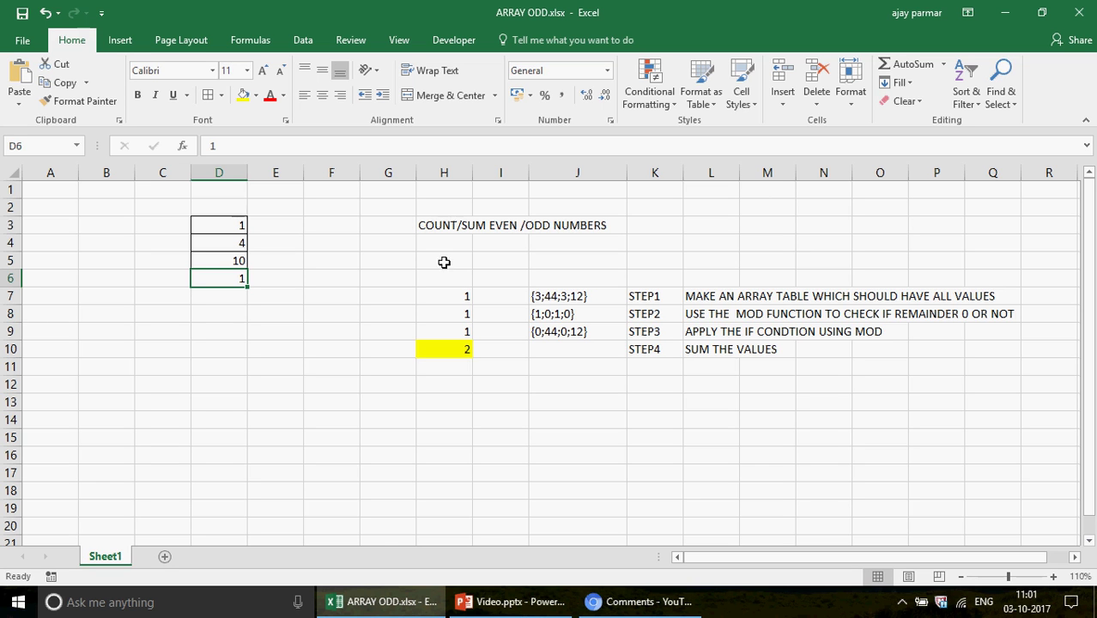
# Examine the MOD formula in H8 and the IF expression in H9, keeping H9 as an array formula
pyautogui.click(457, 322)
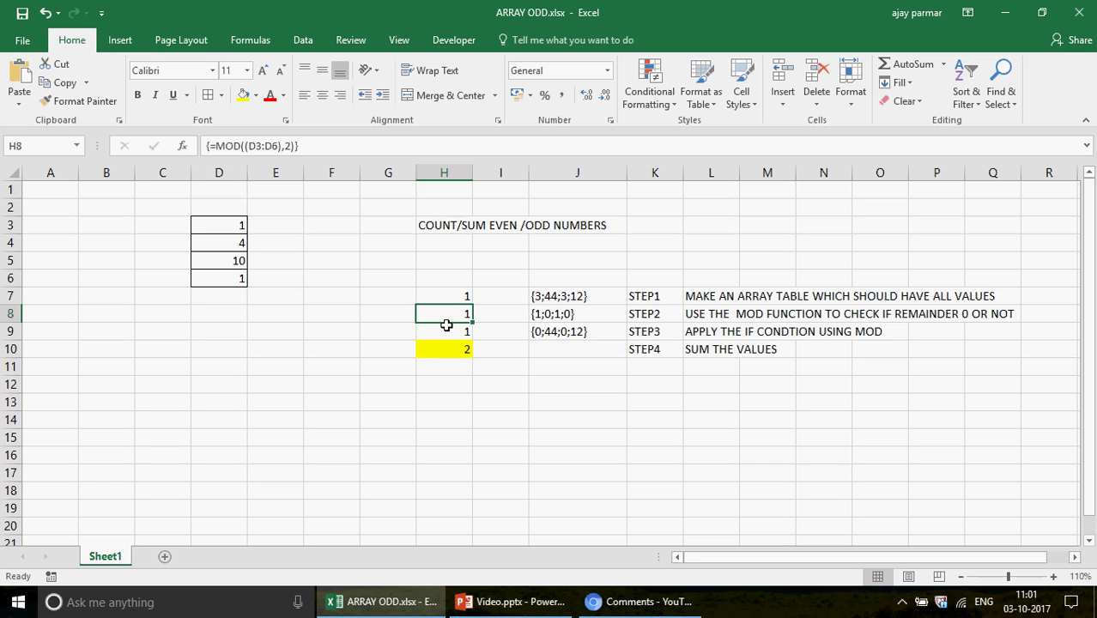
pyautogui.click(443, 327)
pyautogui.click(398, 153)
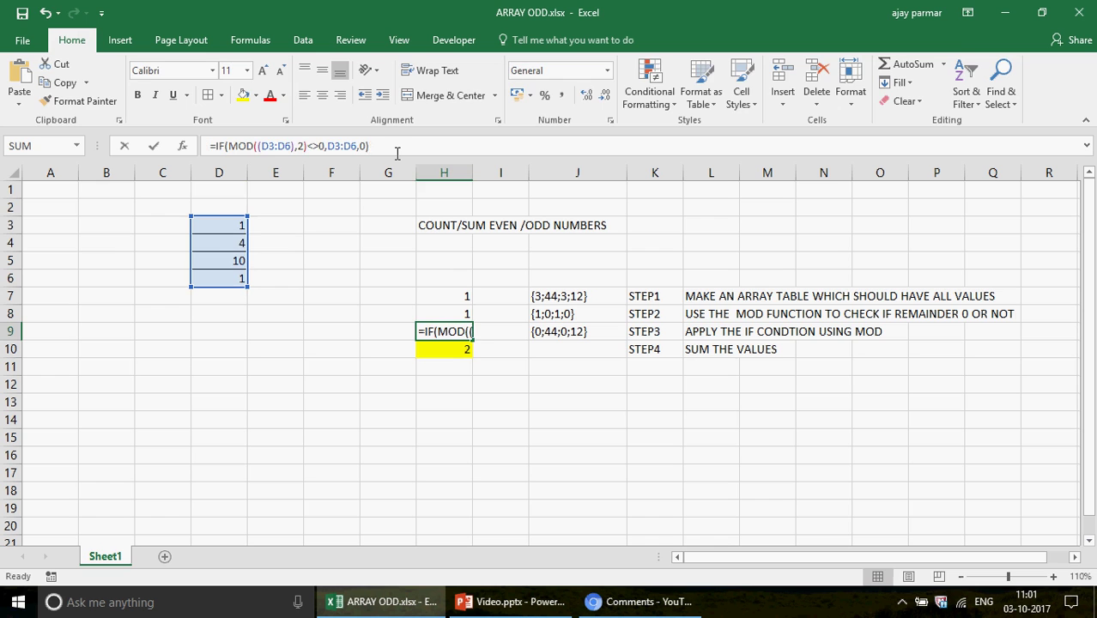
pyautogui.keyDown('shift'); pyautogui.click(216, 146); pyautogui.keyUp('shift')
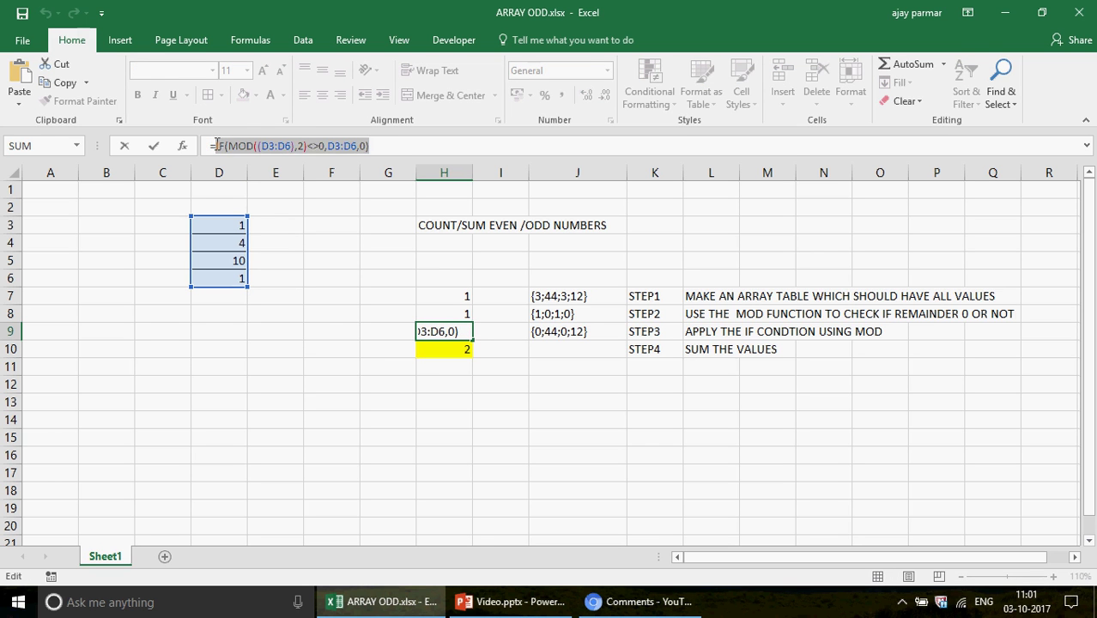
pyautogui.hotkey('ctrl', 'shift', 'Return')
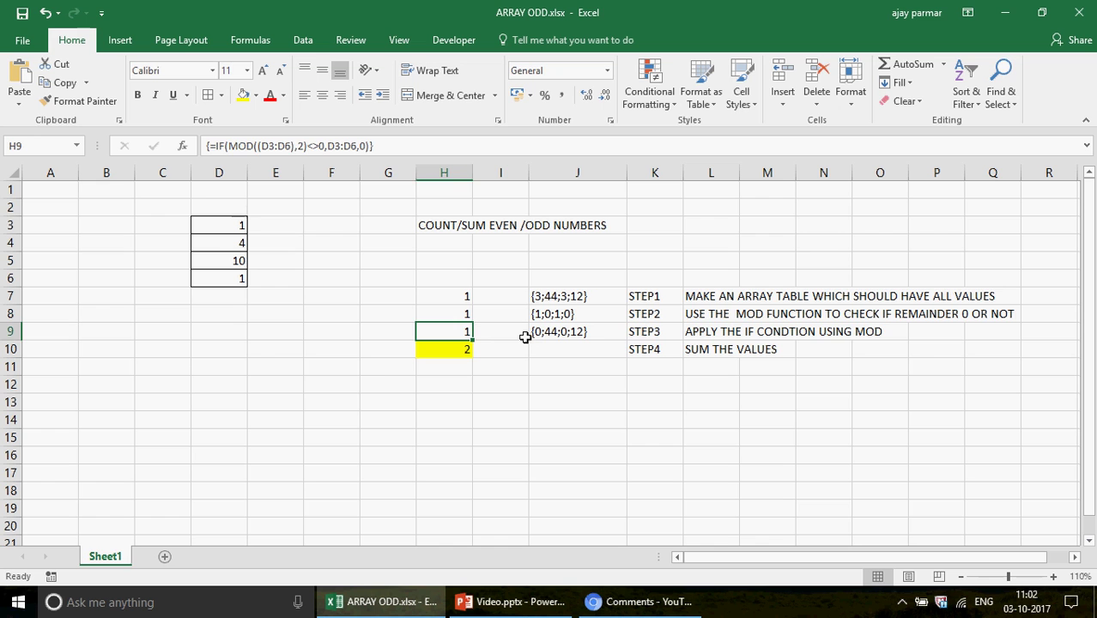
pyautogui.click(388, 379)
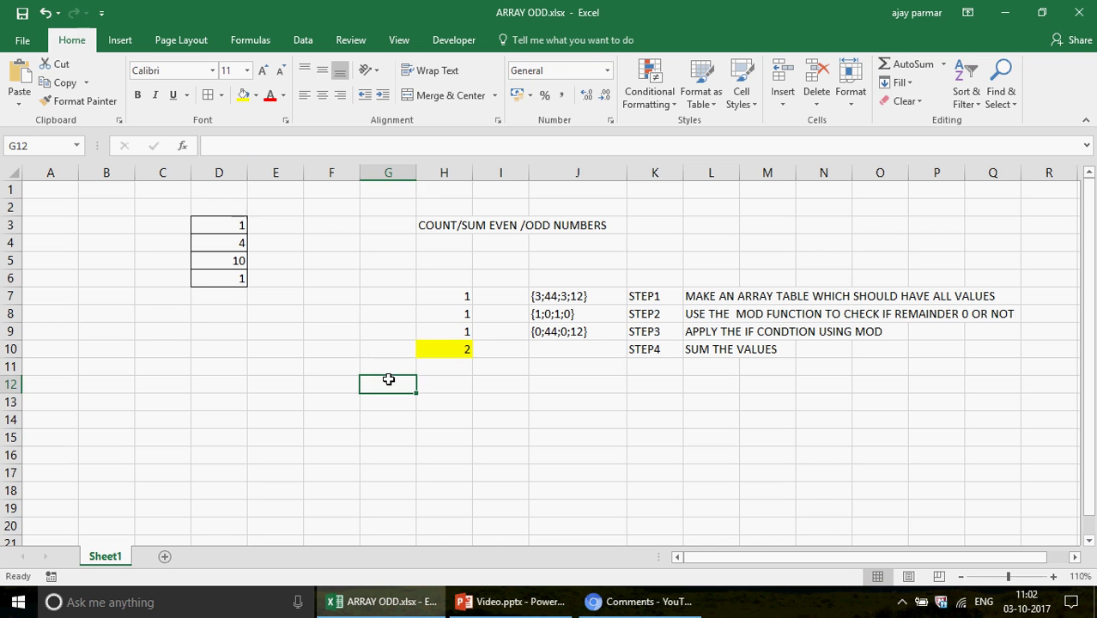
# Copy the evaluated array {1;0;0;1} of the H9 formula into E10 as text, keeping H9's array formula
pyautogui.click(437, 330)
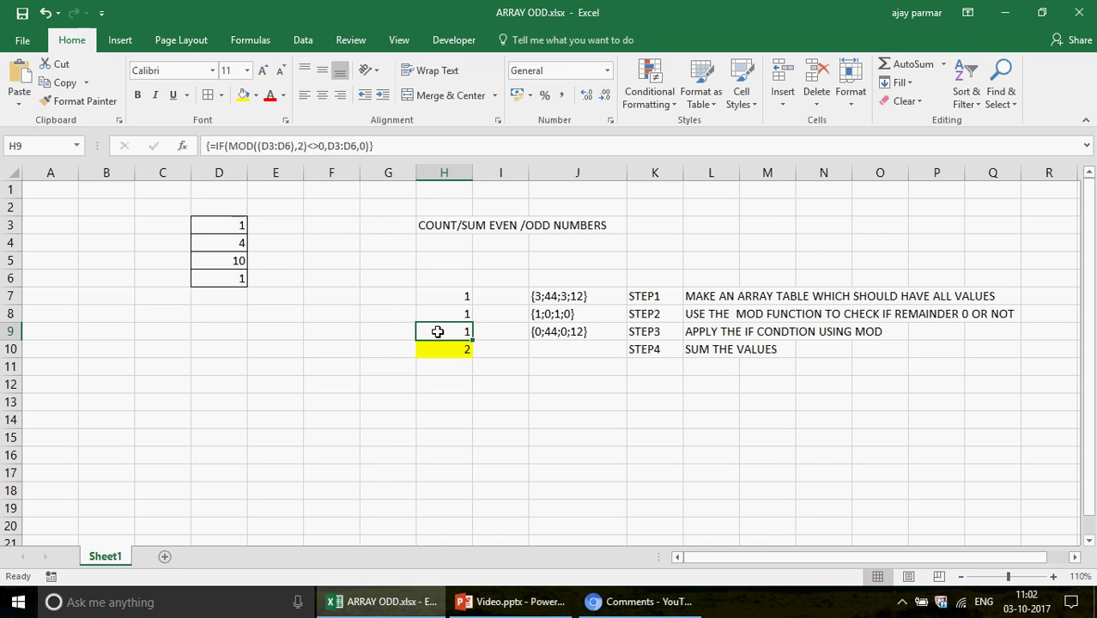
pyautogui.click(213, 146)
pyautogui.press('F9')
pyautogui.hotkey('ctrl', 'c')
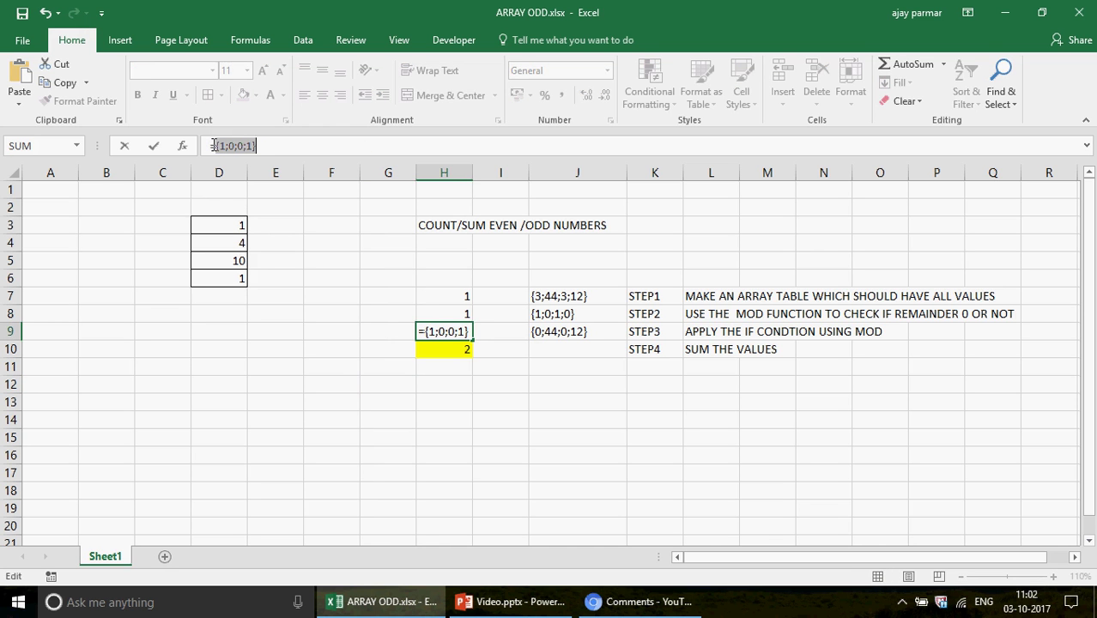
pyautogui.press('Escape')
pyautogui.click(294, 343)
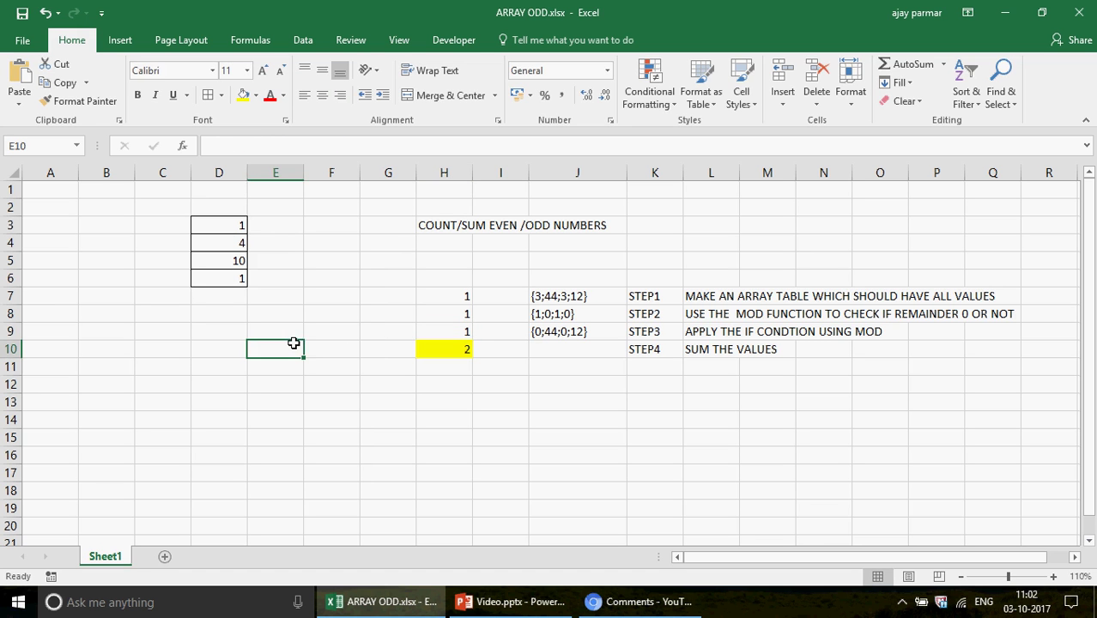
pyautogui.hotkey('ctrl', 'v')
pyautogui.click(373, 389)
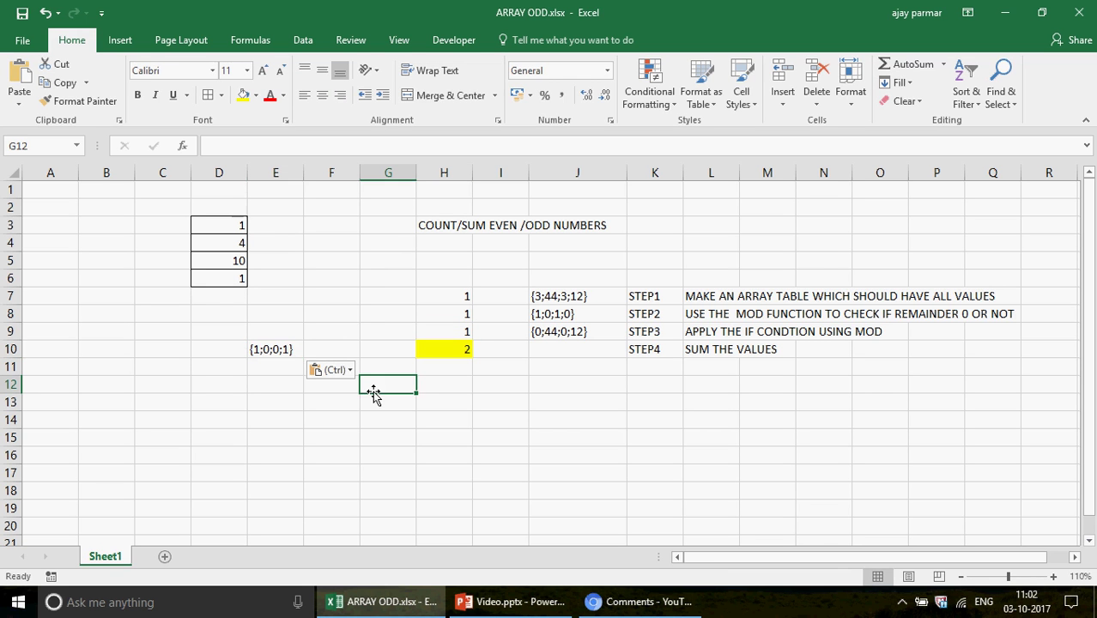
pyautogui.write('=COUNT(')
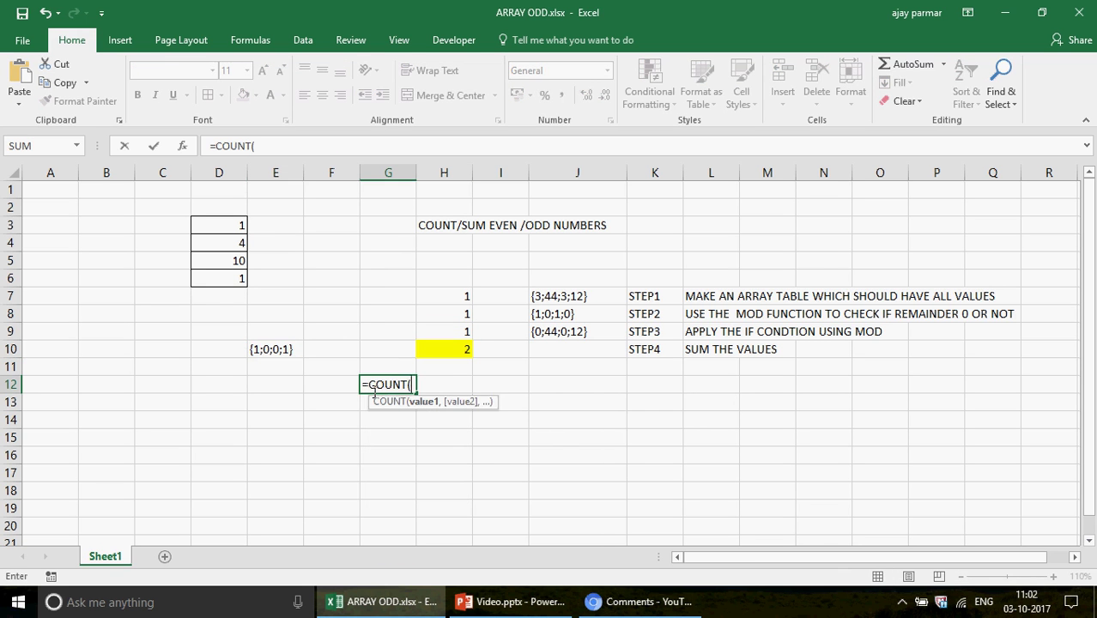
pyautogui.hotkey('ctrl', 'v')
pyautogui.press('Escape')
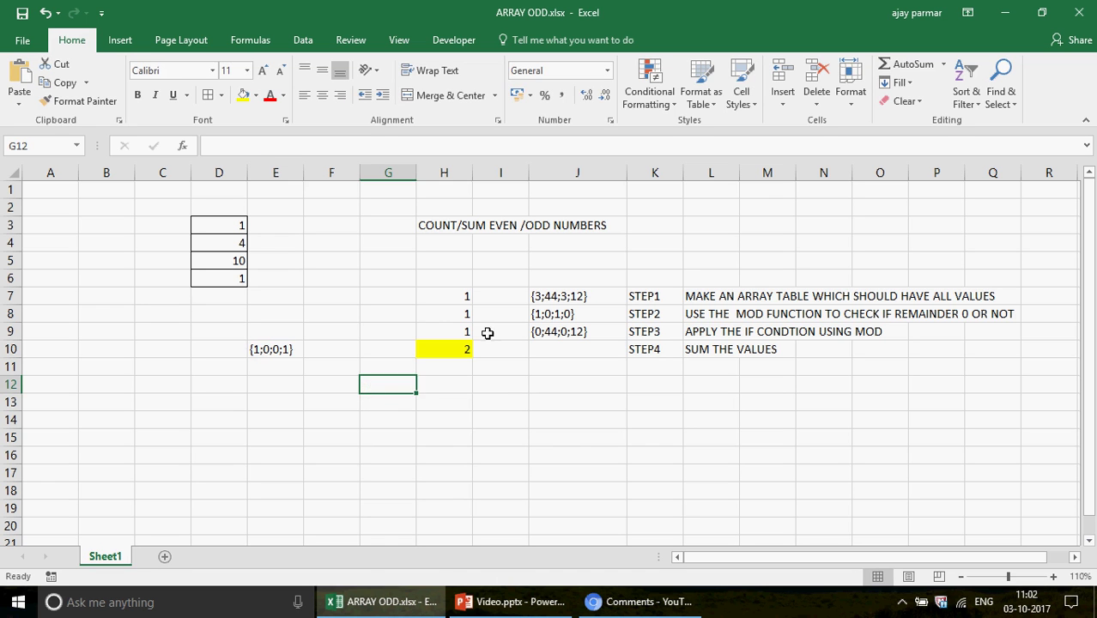
# Enter =COUNT(IF(MOD((D3:D6),2)<>0,D3:D6,0)) in G13 as an array formula, reusing the IF expression from H9
pyautogui.click(459, 331)
pyautogui.click(385, 147)
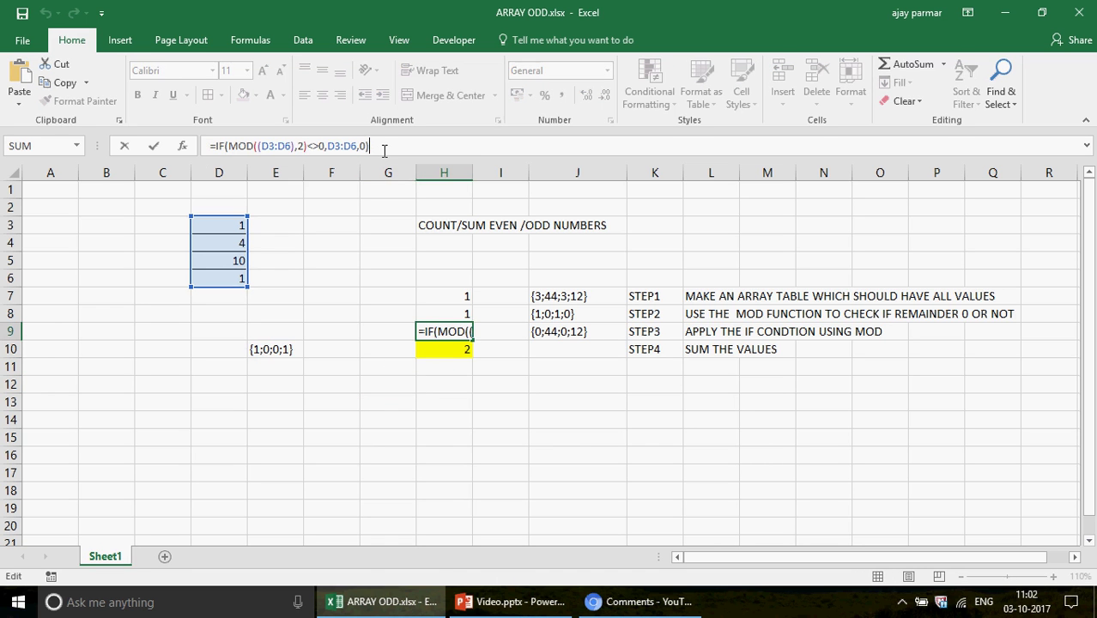
pyautogui.keyDown('shift'); pyautogui.click(216, 147); pyautogui.keyUp('shift')
pyautogui.hotkey('ctrl', 'c')
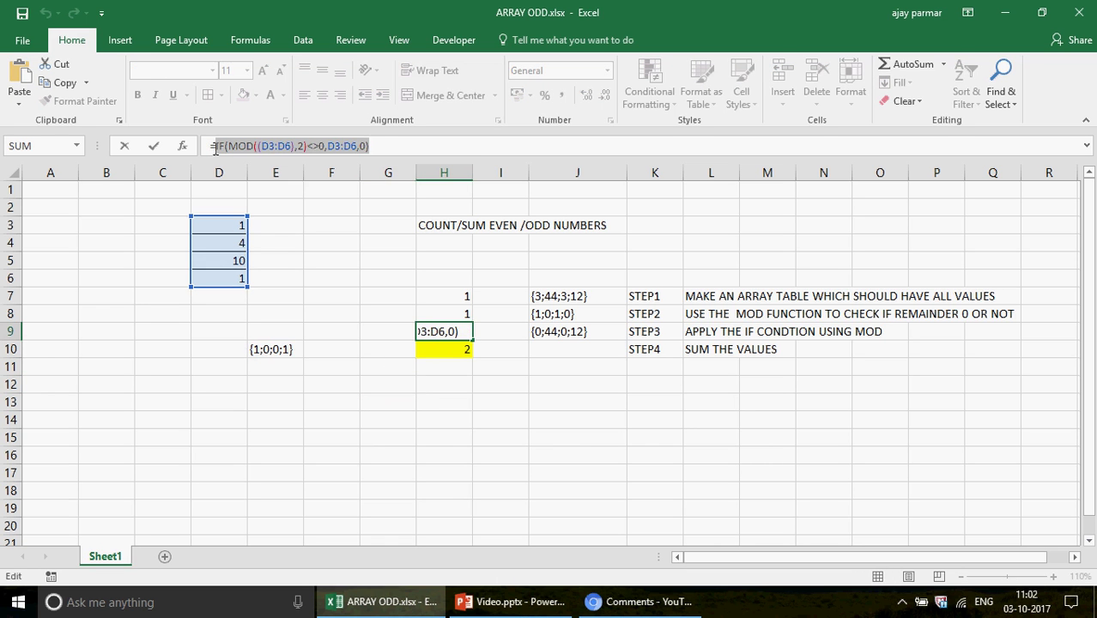
pyautogui.press('Escape')
pyautogui.click(385, 399)
pyautogui.write('=CO')
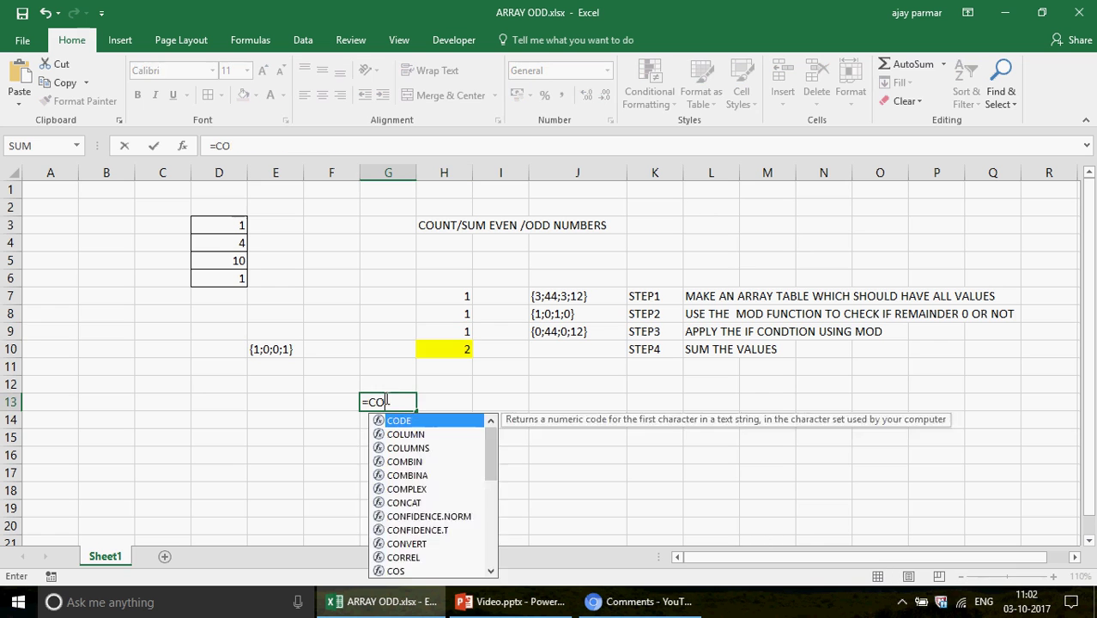
pyautogui.write('UNT(')
pyautogui.hotkey('ctrl', 'v')
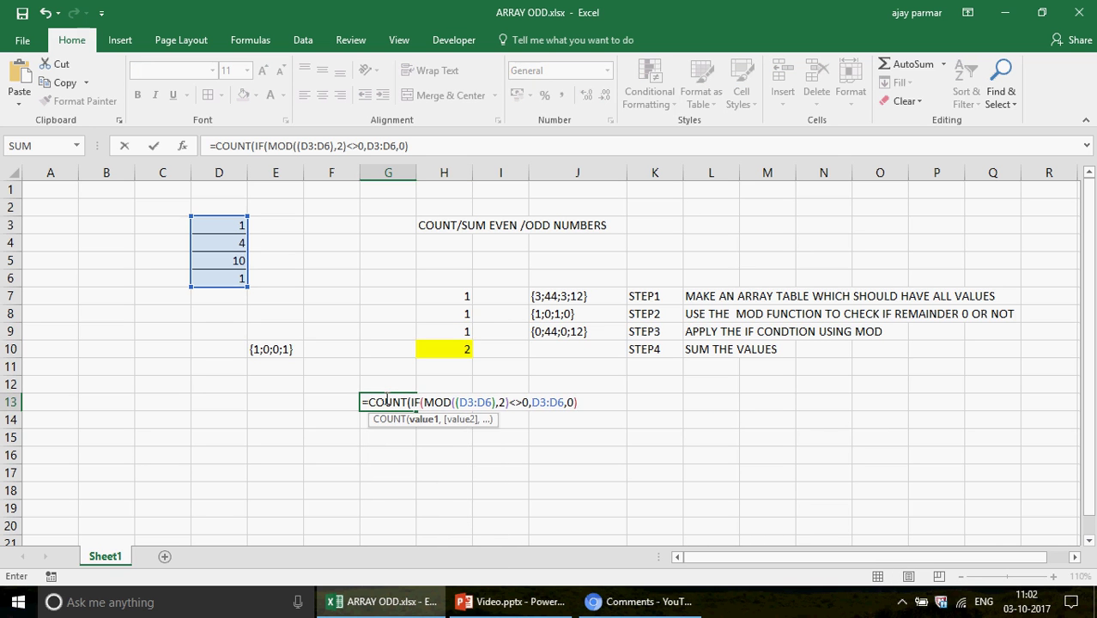
pyautogui.press('BackSpace')
pyautogui.hotkey('ctrl', 'shift', 'Return')
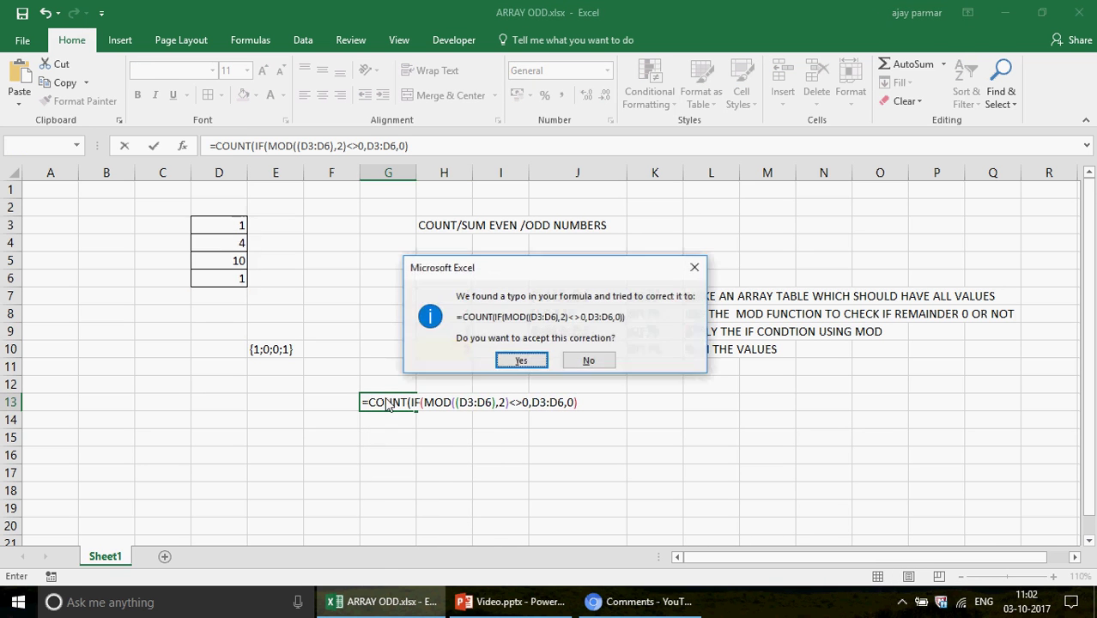
pyautogui.press('Return')
pyautogui.press('Up')
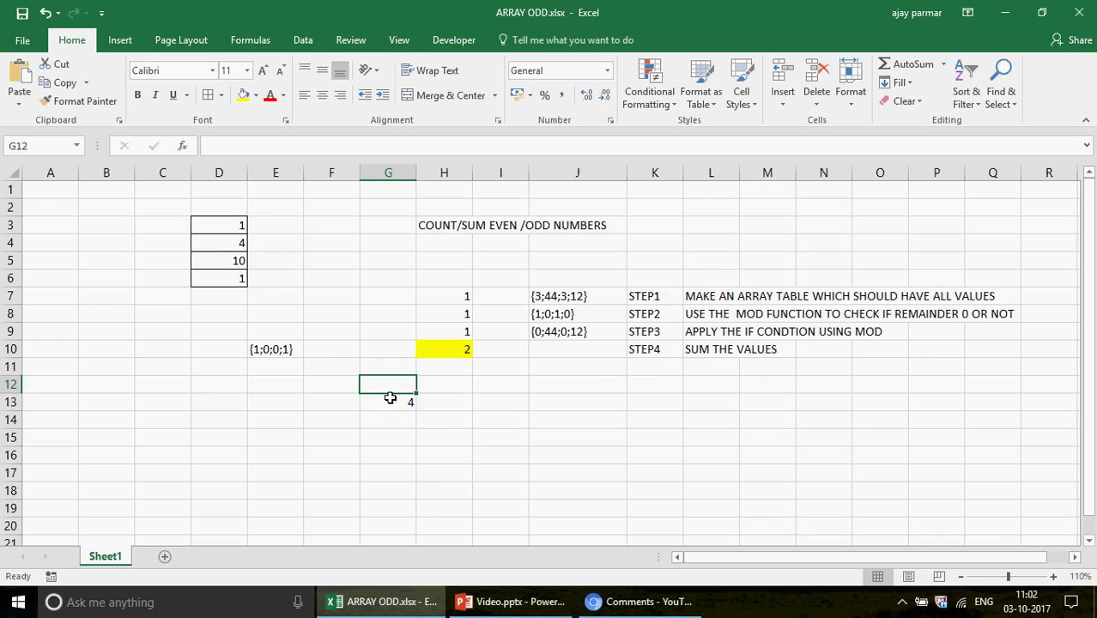
pyautogui.click(391, 400)
pyautogui.click(273, 350)
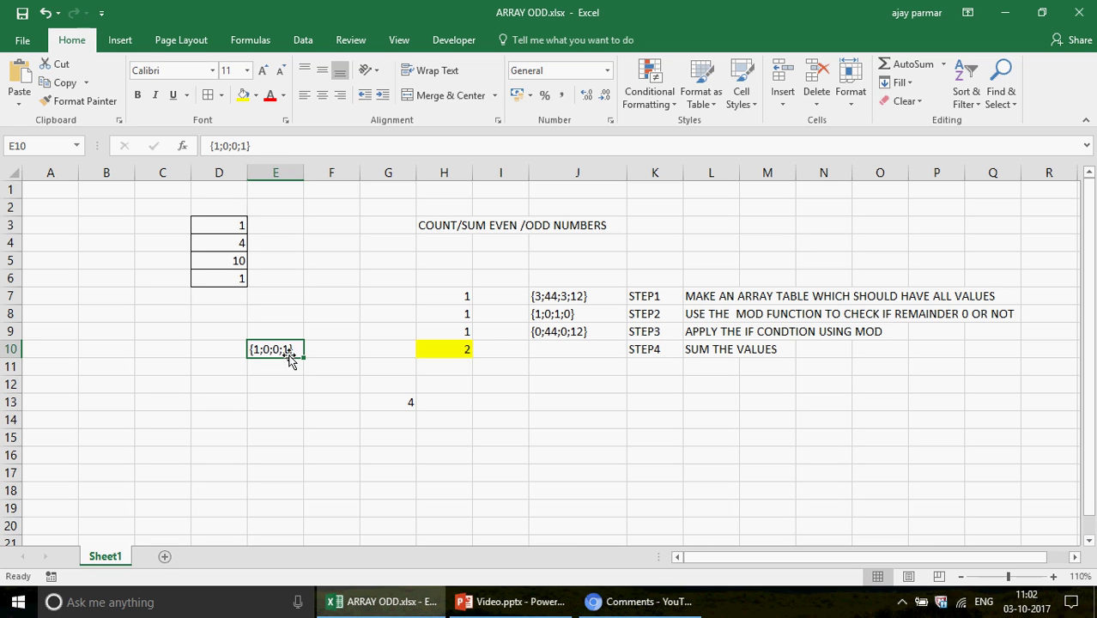
# Copy the IF expression from H9 into G9 as the array formula =IF(MOD((D3:D6),2)<>0,D3:D6,0)
pyautogui.click(456, 330)
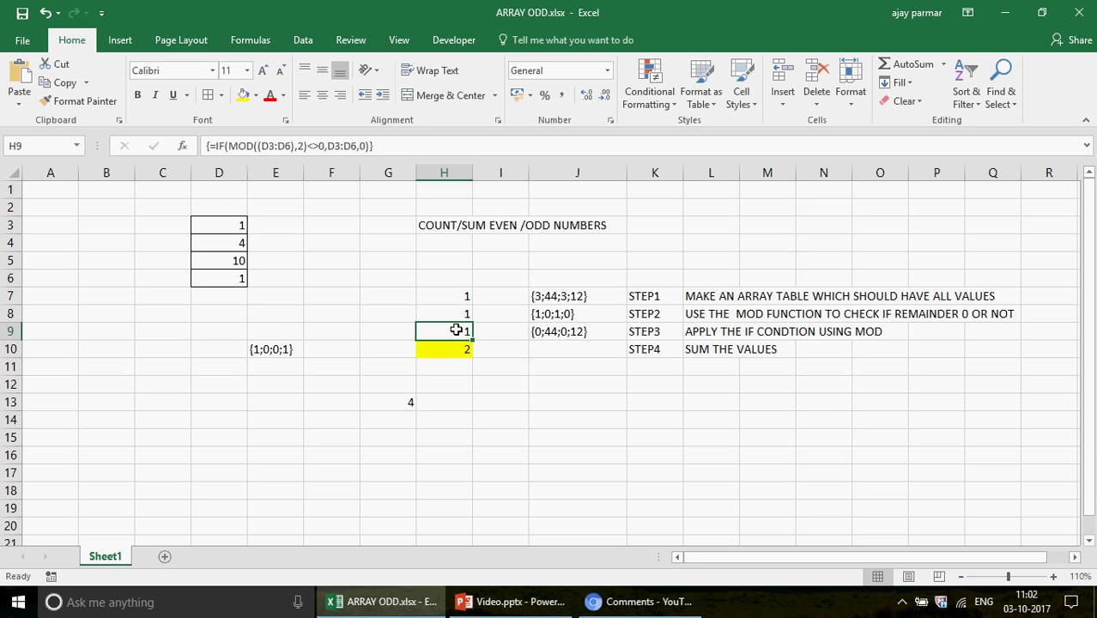
pyautogui.click(383, 145)
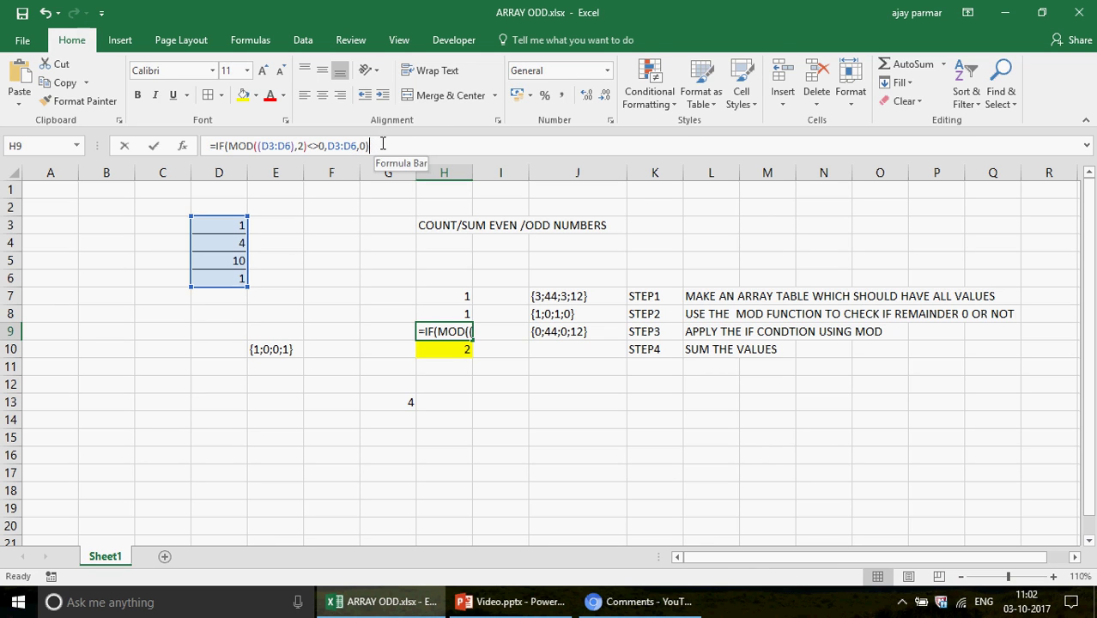
pyautogui.keyDown('shift'); pyautogui.click(217, 145); pyautogui.keyUp('shift')
pyautogui.hotkey('ctrl', 'c')
pyautogui.hotkey('ctrl', 'shift', 'Return')
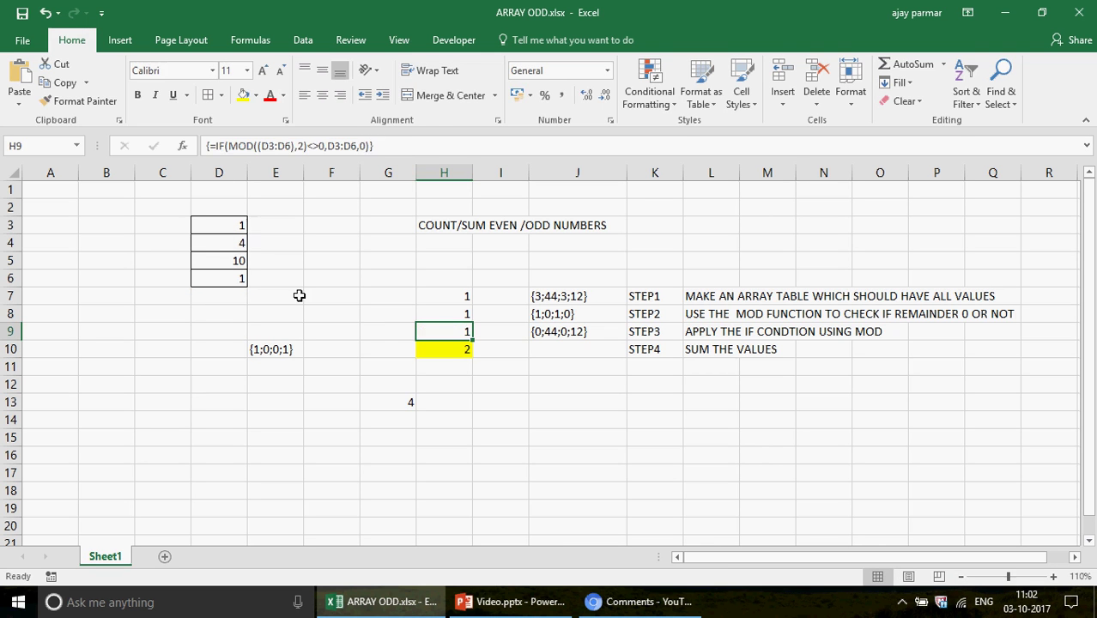
pyautogui.click(379, 334)
pyautogui.write('=')
pyautogui.hotkey('ctrl', 'v')
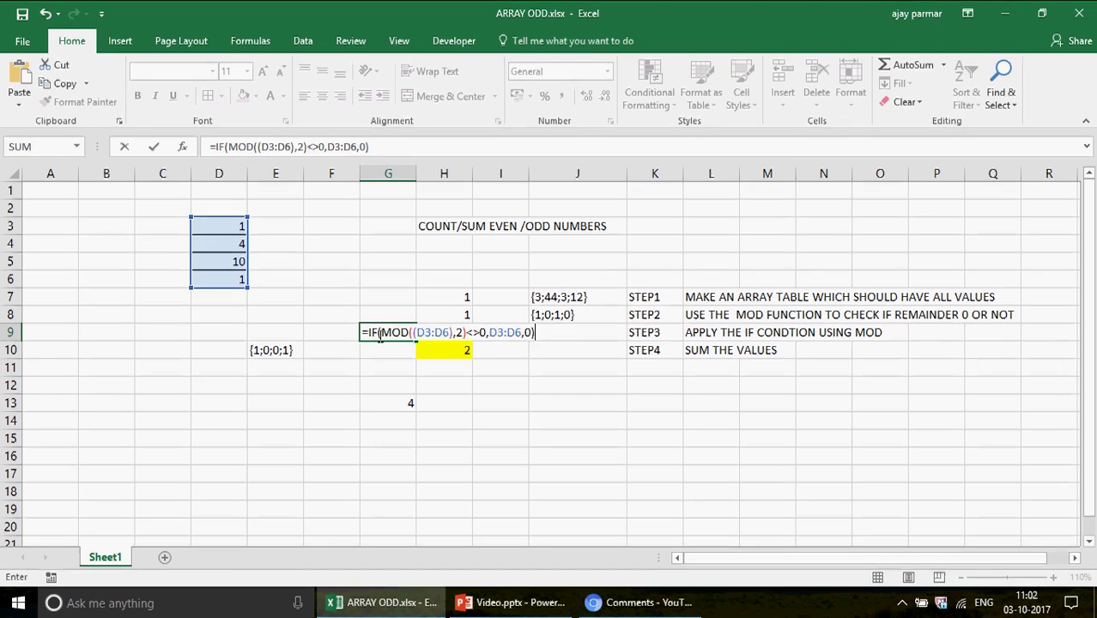
pyautogui.hotkey('ctrl', 'shift', 'Return')
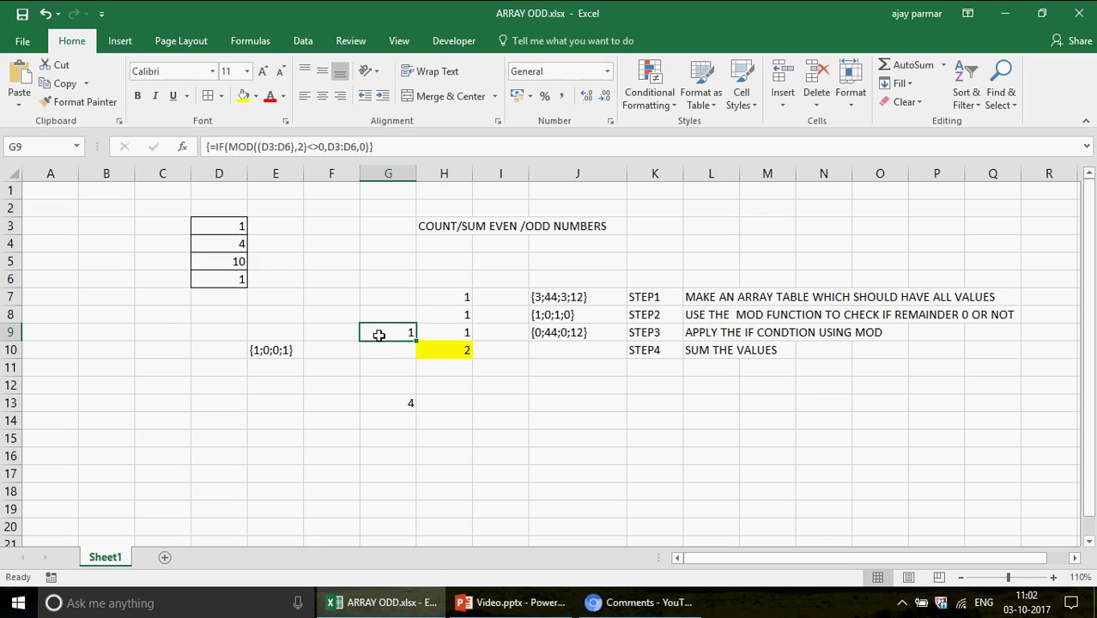
# Set the value_if_false argument of G9's IF formula to "" and keep it as an array formula
pyautogui.click(367, 147)
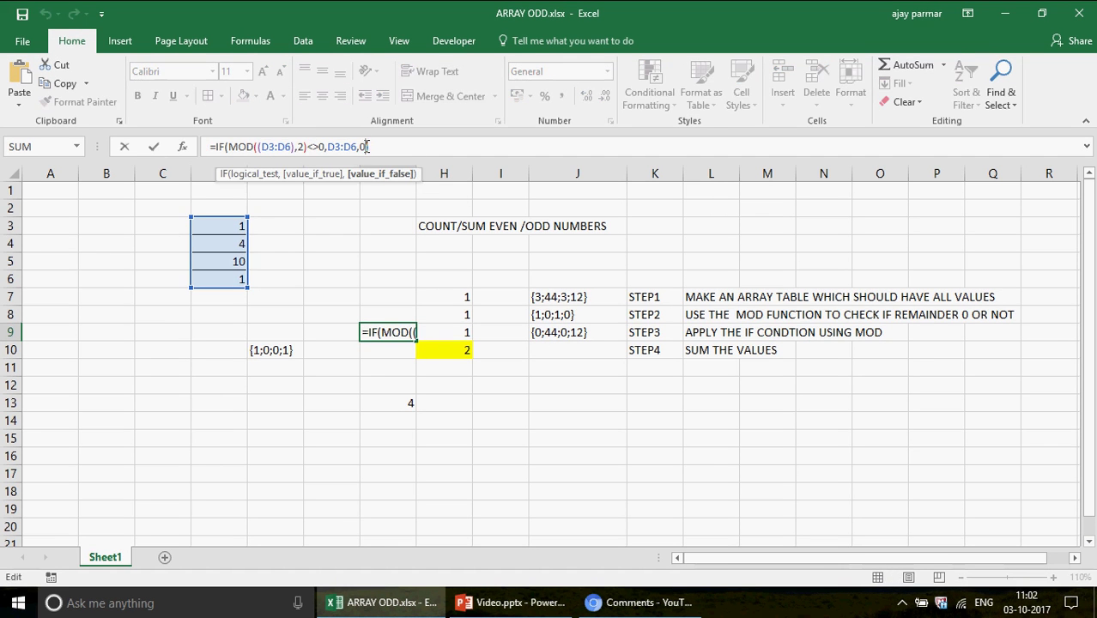
pyautogui.press('BackSpace')
pyautogui.write('""')
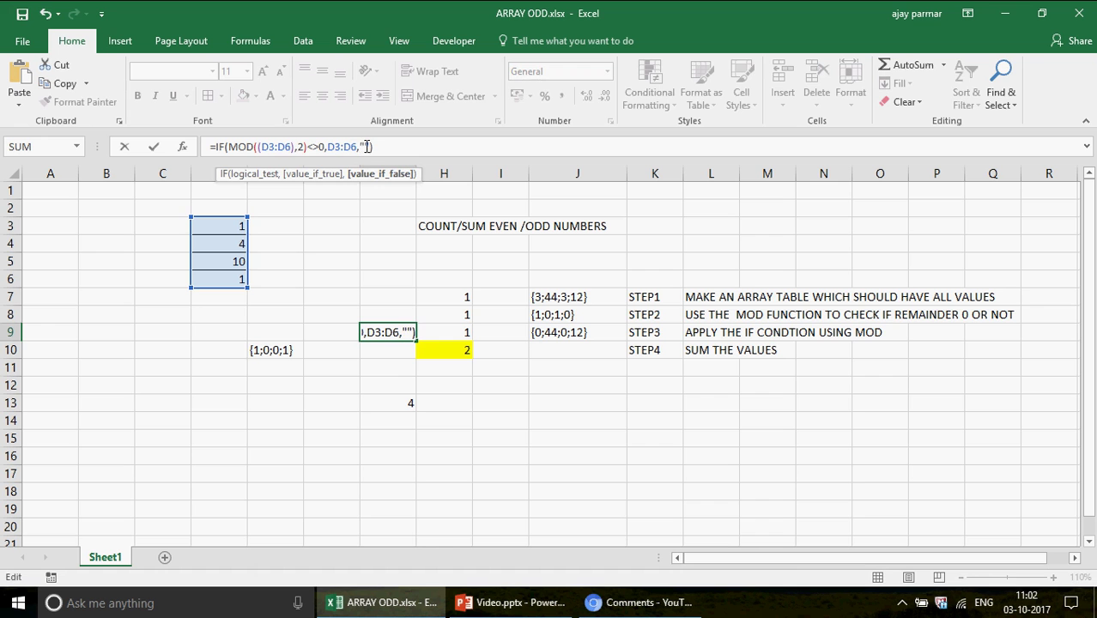
pyautogui.hotkey('ctrl', 'shift', 'Return')
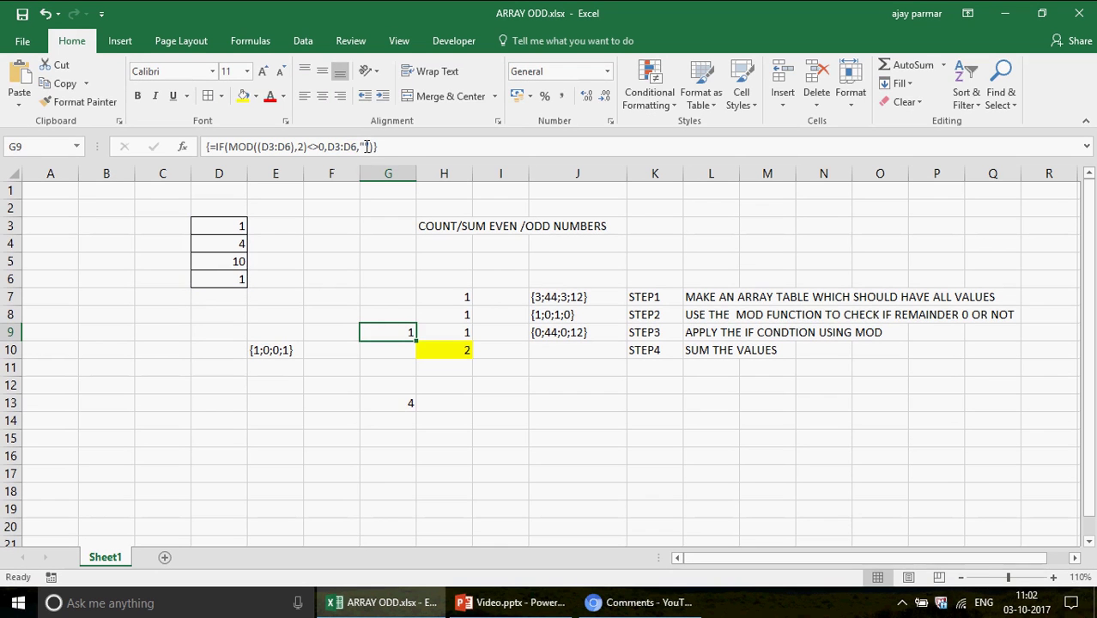
# Copy the evaluated array {1;"";"";1} of the G9 formula into E12 as text, keeping G9's formula, and fill E12 yellow
pyautogui.click(215, 147)
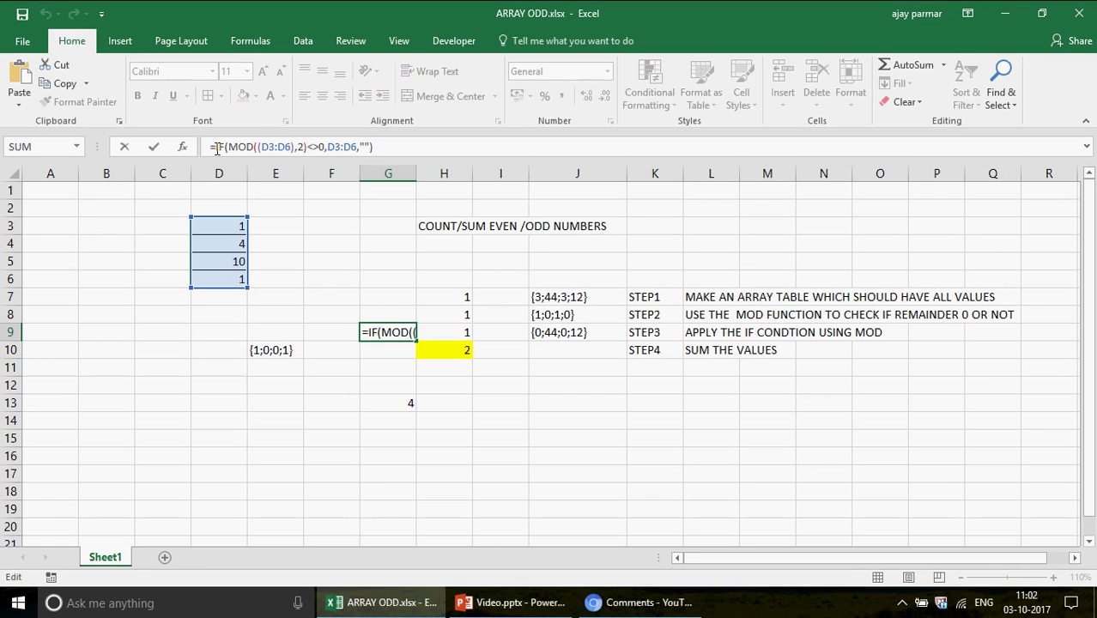
pyautogui.hotkey('shift', 'End')
pyautogui.press('F9')
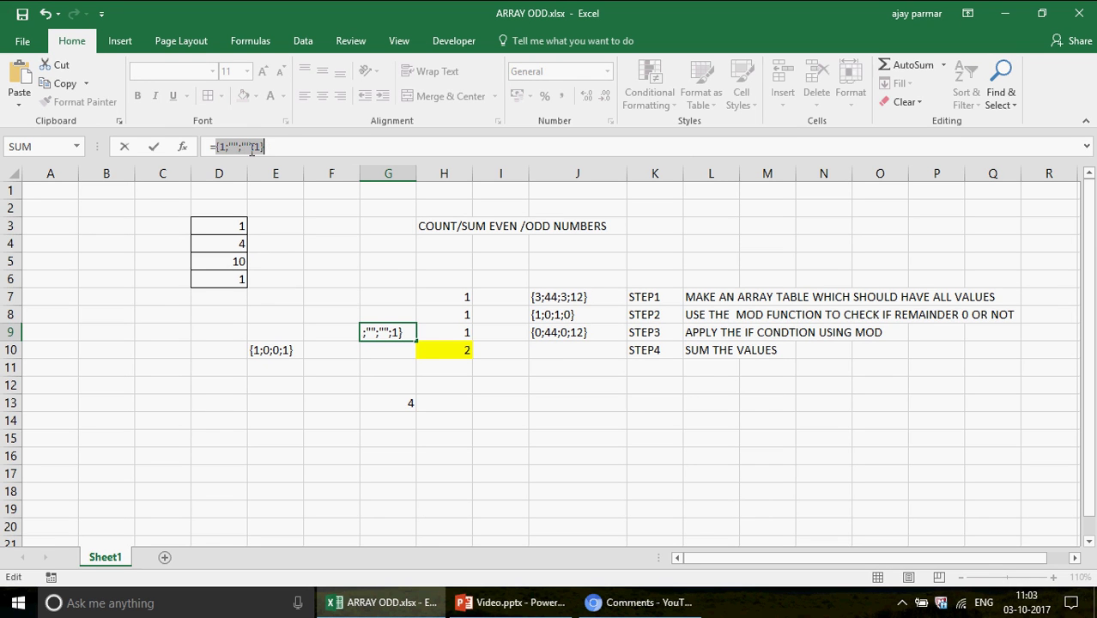
pyautogui.hotkey('ctrl', 'c')
pyautogui.press('Escape')
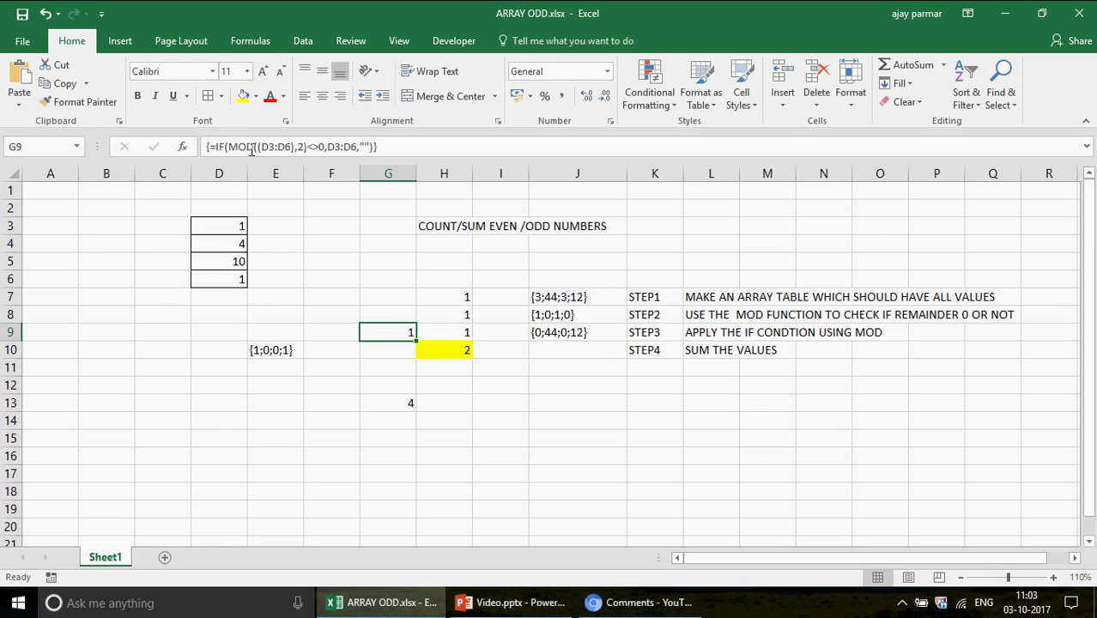
pyautogui.click(272, 384)
pyautogui.hotkey('ctrl', 'v')
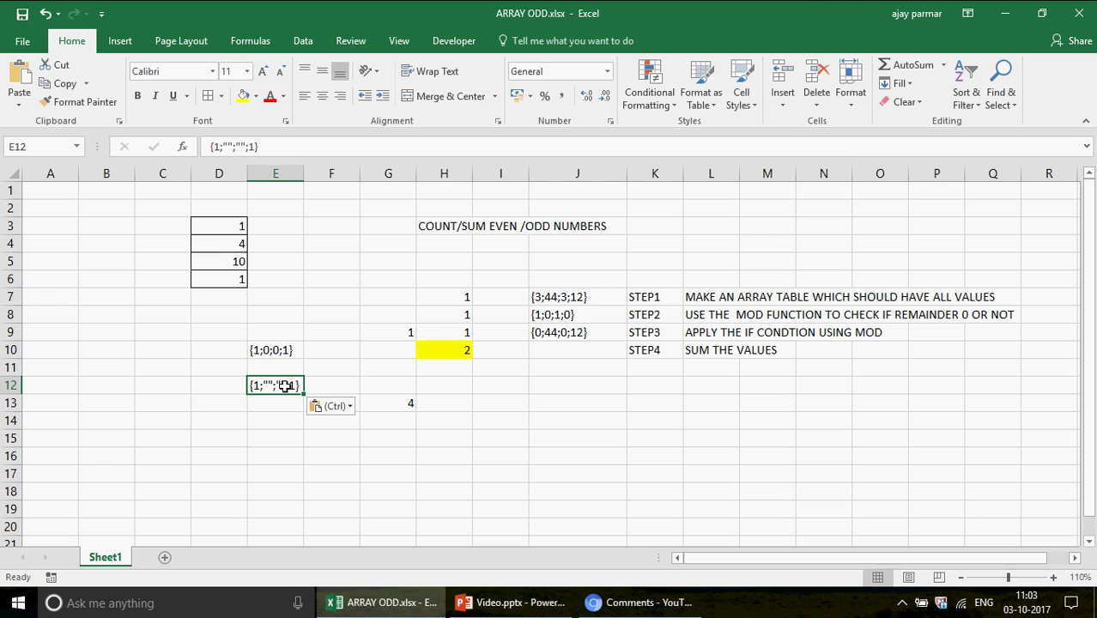
pyautogui.click(247, 101)
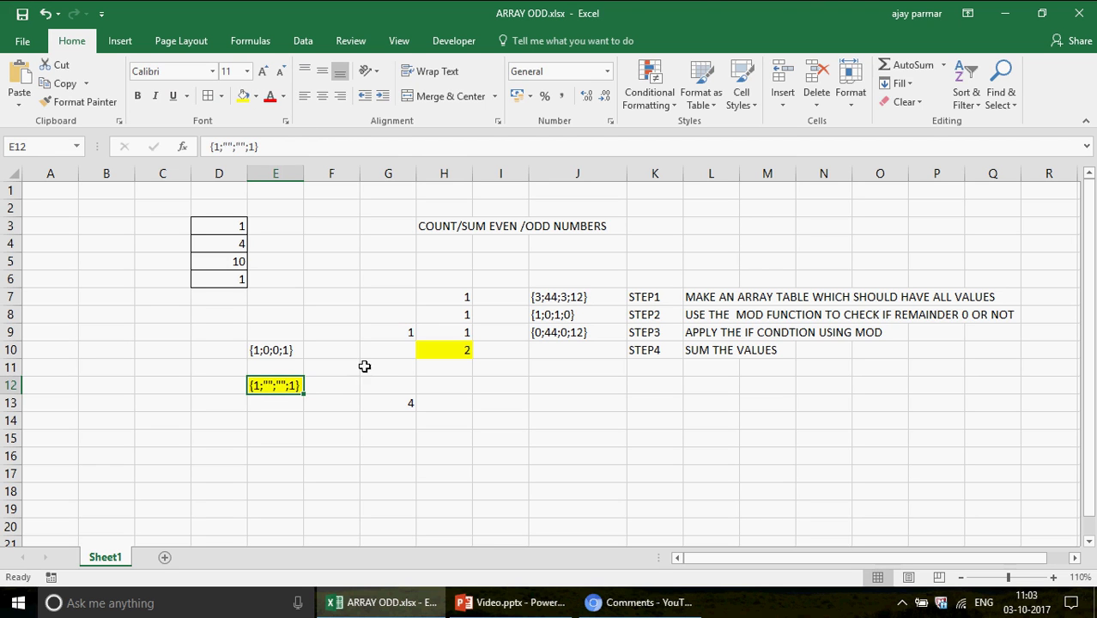
# Set the value_if_false argument inside G13's COUNT formula to "" and keep it as an array formula
pyautogui.click(384, 399)
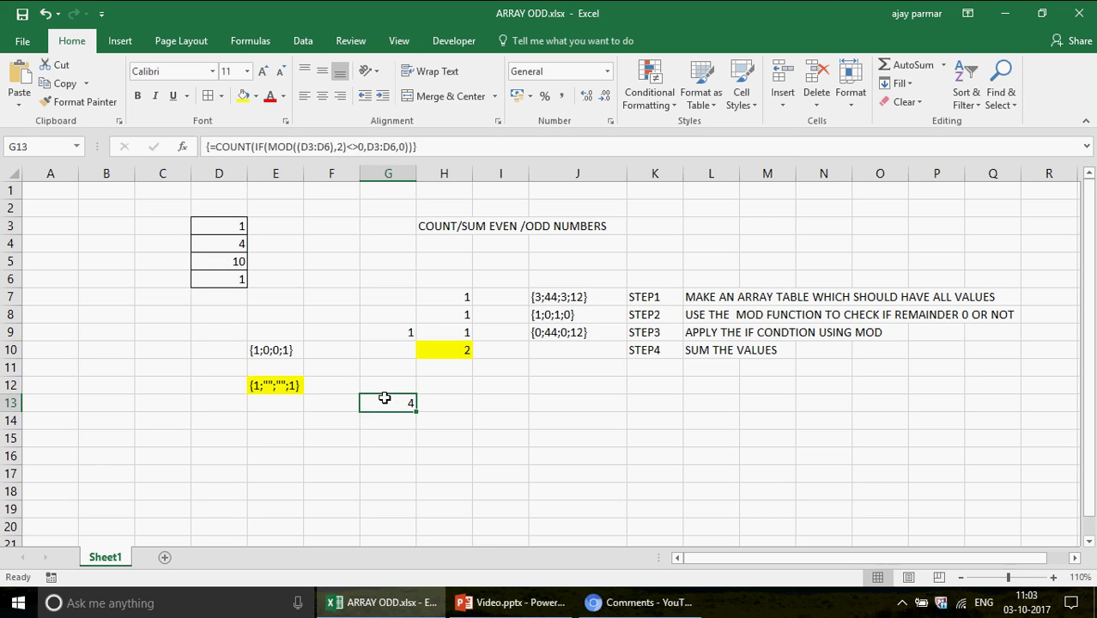
pyautogui.click(403, 147)
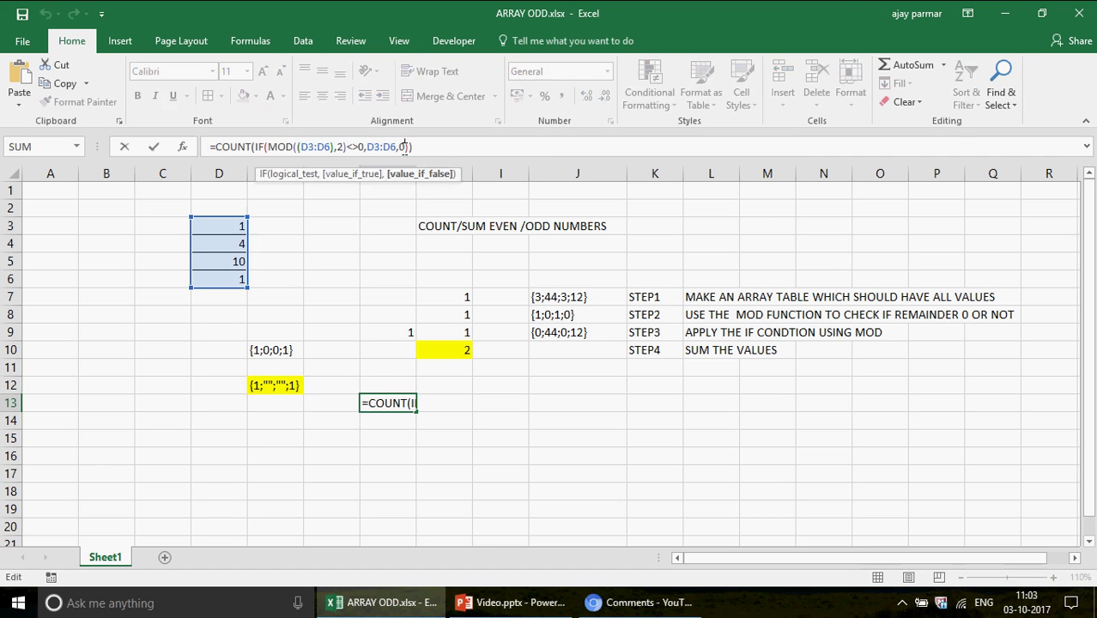
pyautogui.press('BackSpace')
pyautogui.write('""')
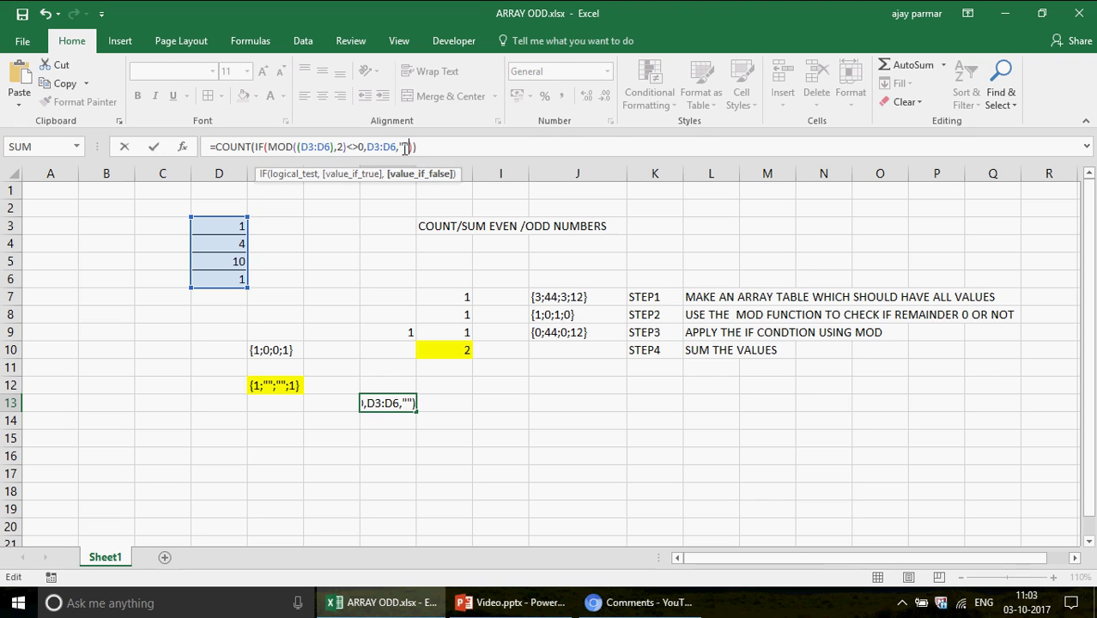
pyautogui.hotkey('ctrl', 'shift', 'Return')
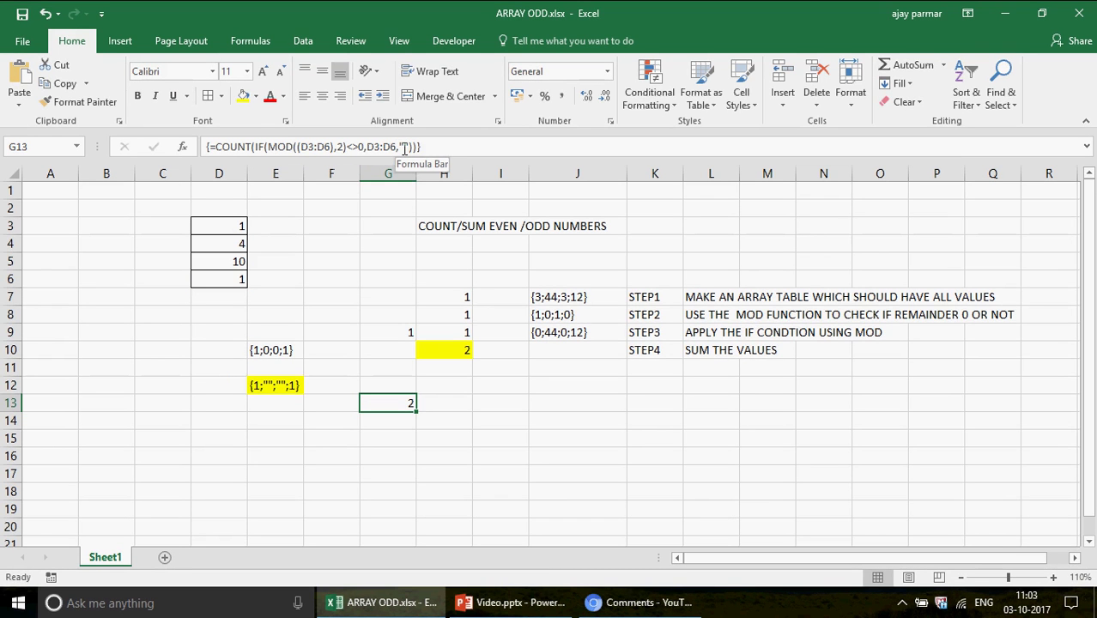
pyautogui.click(404, 147)
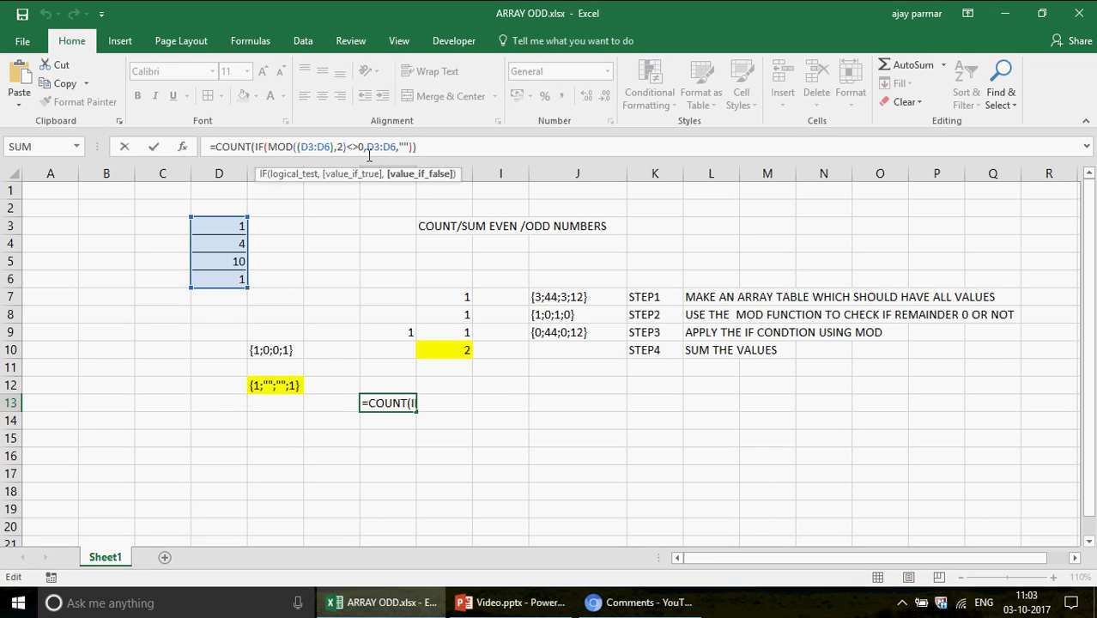
pyautogui.hotkey('ctrl', 'shift', 'Return')
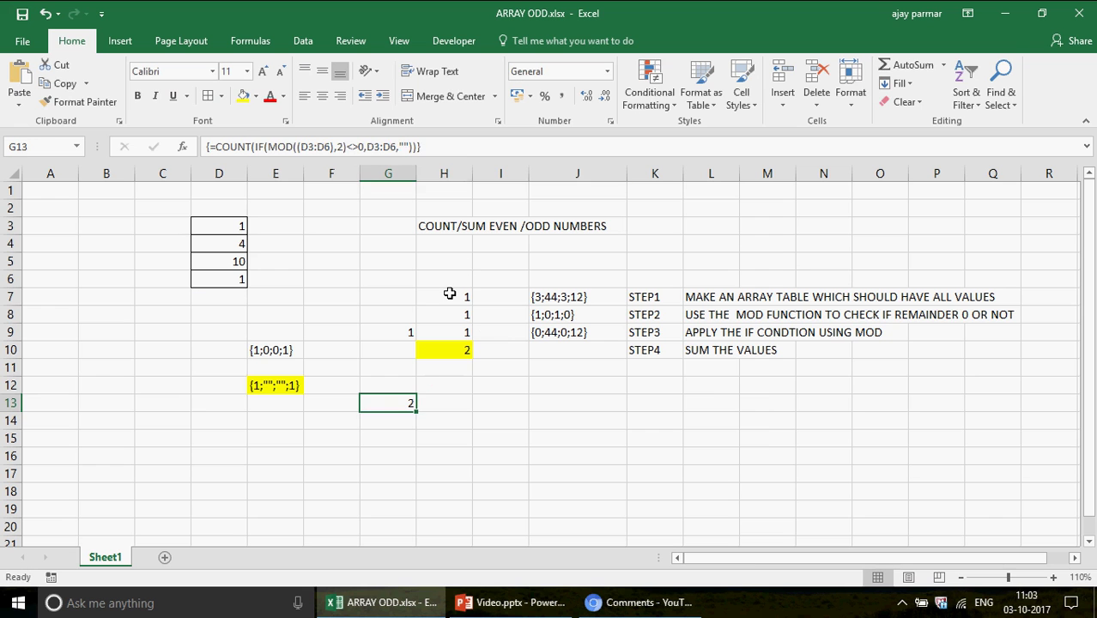
# Turn the formulas in H7:H10 into plain text by replacing every "=" with nothing
pyautogui.click(449, 294)
pyautogui.hotkey('shift', 'Down')
pyautogui.hotkey('shift', 'Down')
pyautogui.hotkey('shift', 'Down')
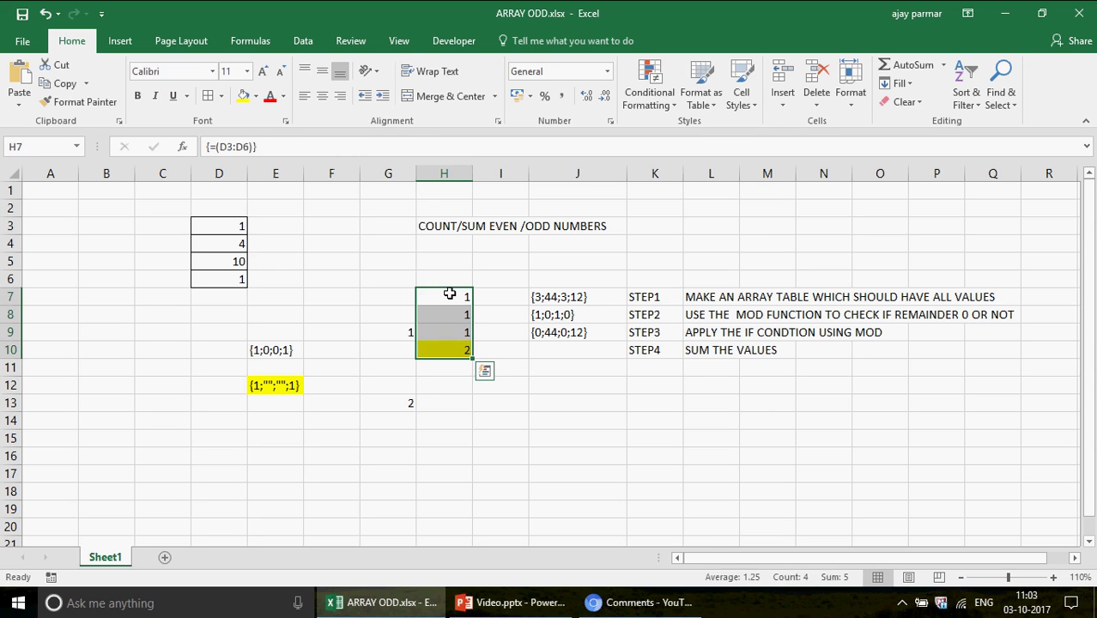
pyautogui.hotkey('ctrl', 'h')
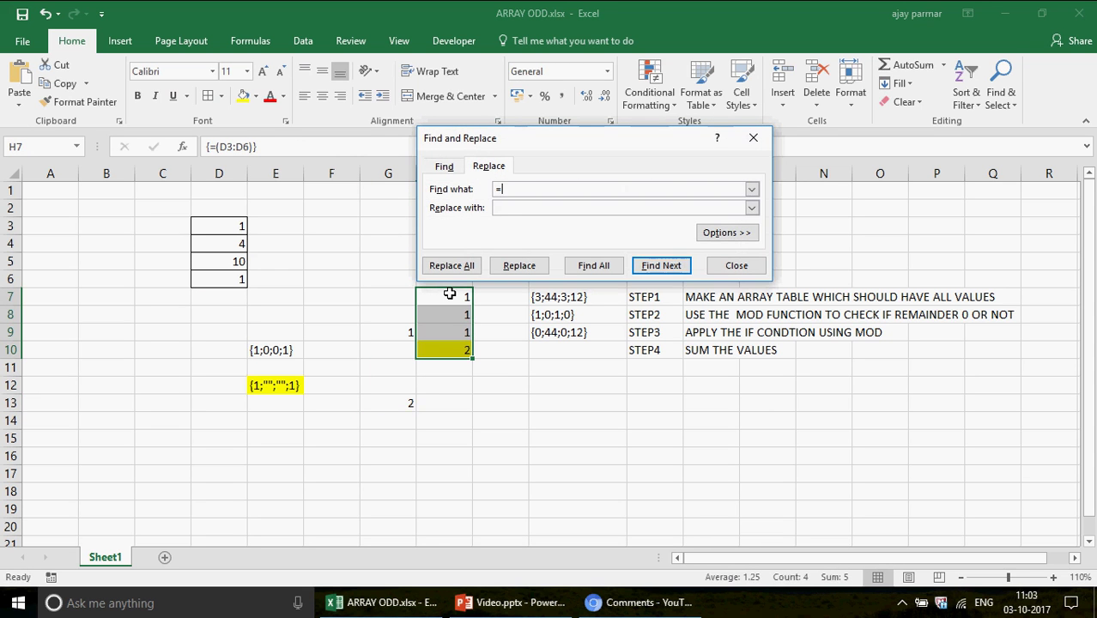
pyautogui.write('=')
pyautogui.press('Tab')
pyautogui.press('Tab')
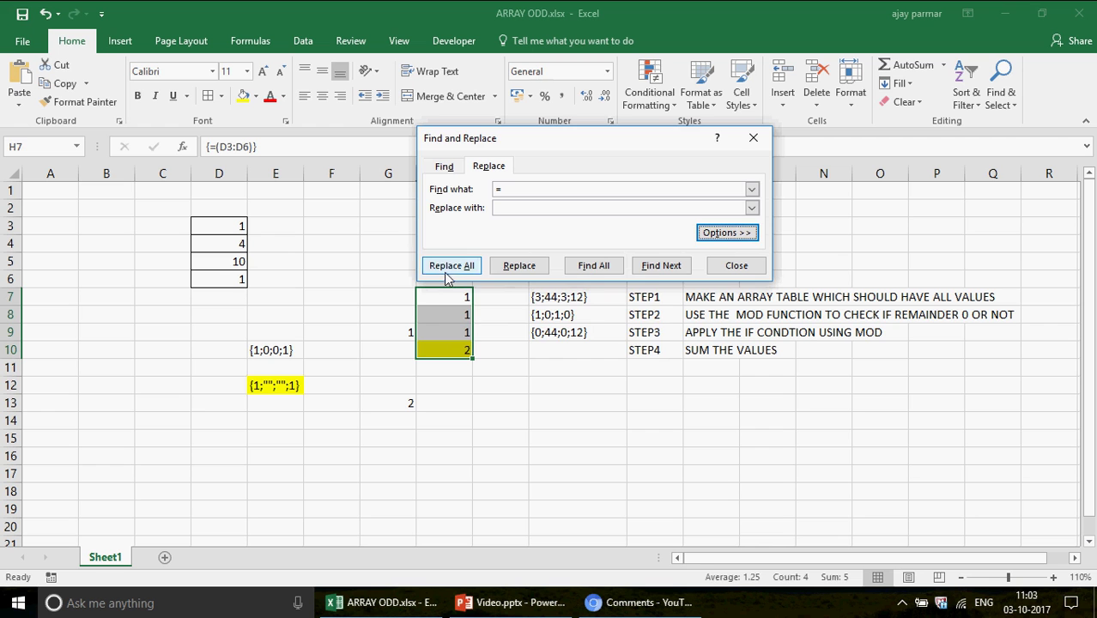
pyautogui.click(446, 271)
pyautogui.click(553, 345)
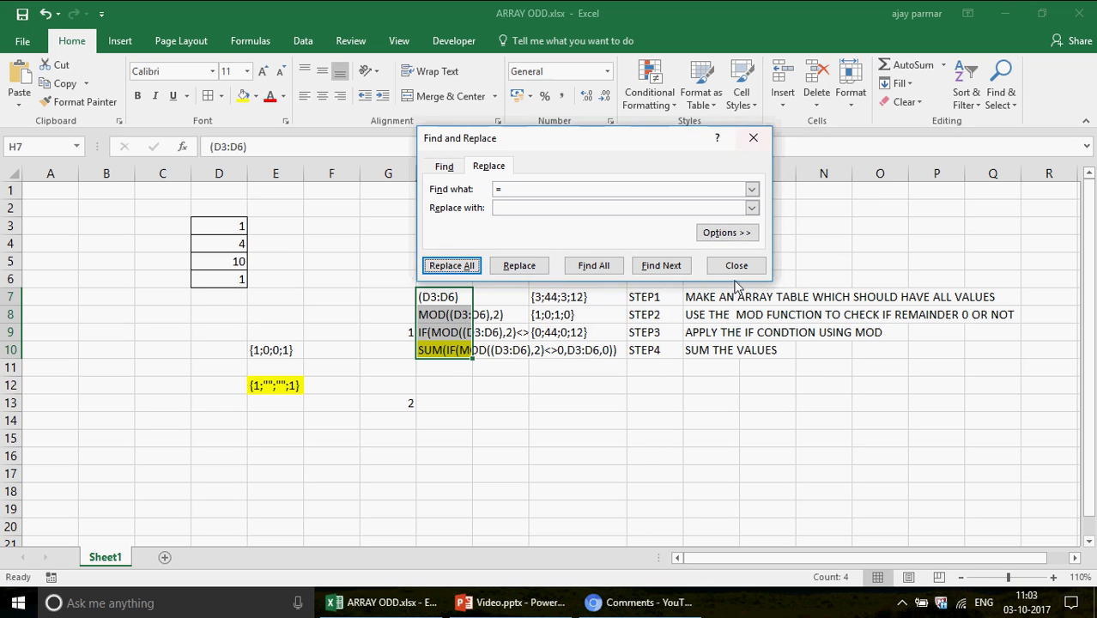
pyautogui.click(736, 265)
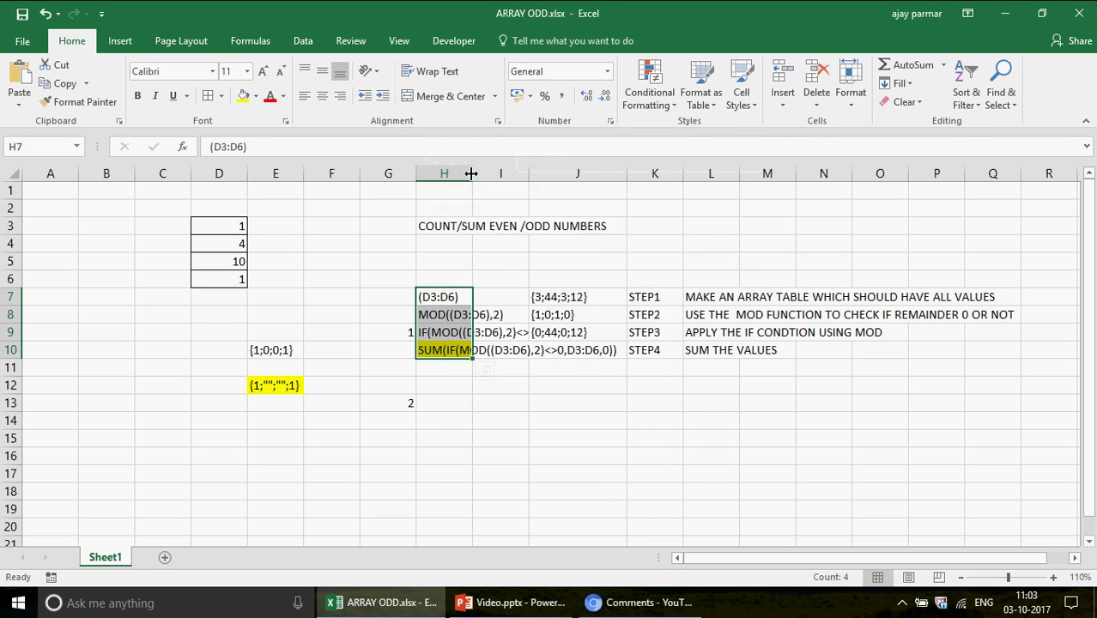
# Autofit column H to its formula texts and shrink column I to a narrow strip
pyautogui.doubleClick(471, 173)
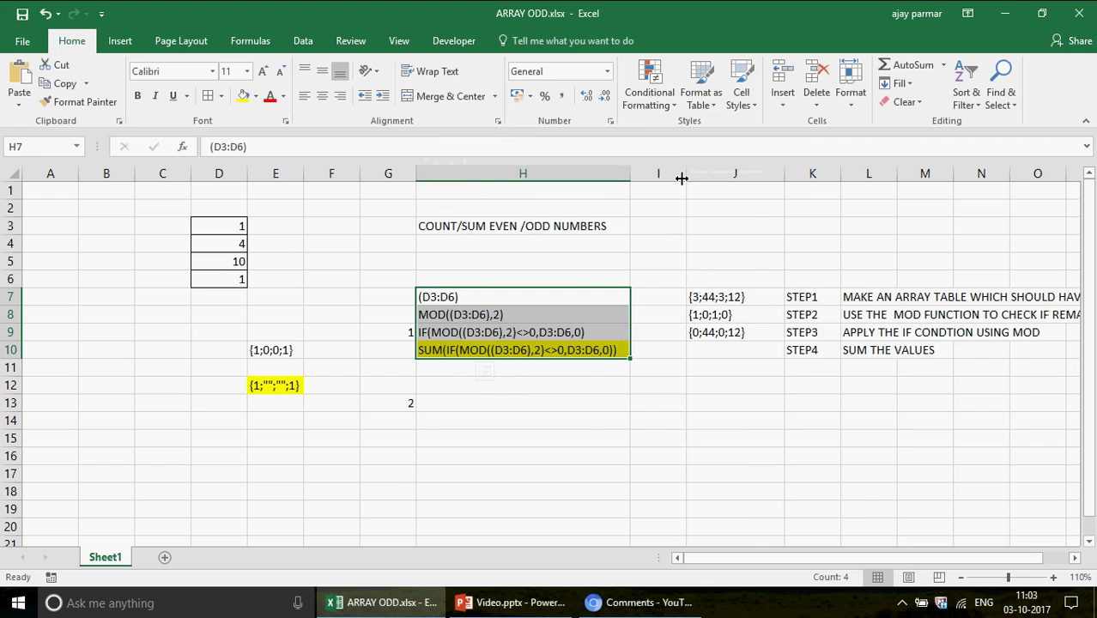
pyautogui.moveTo(682, 178); pyautogui.dragTo(636, 177)
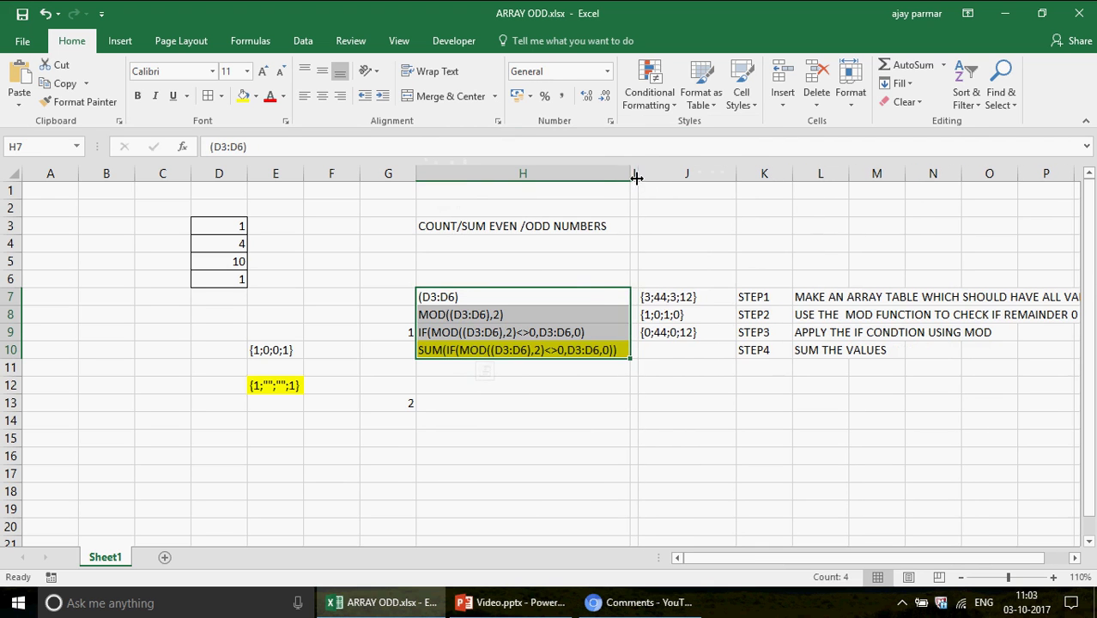
pyautogui.click(677, 295)
pyautogui.press('Down')
pyautogui.press('Down')
pyautogui.press('Up')
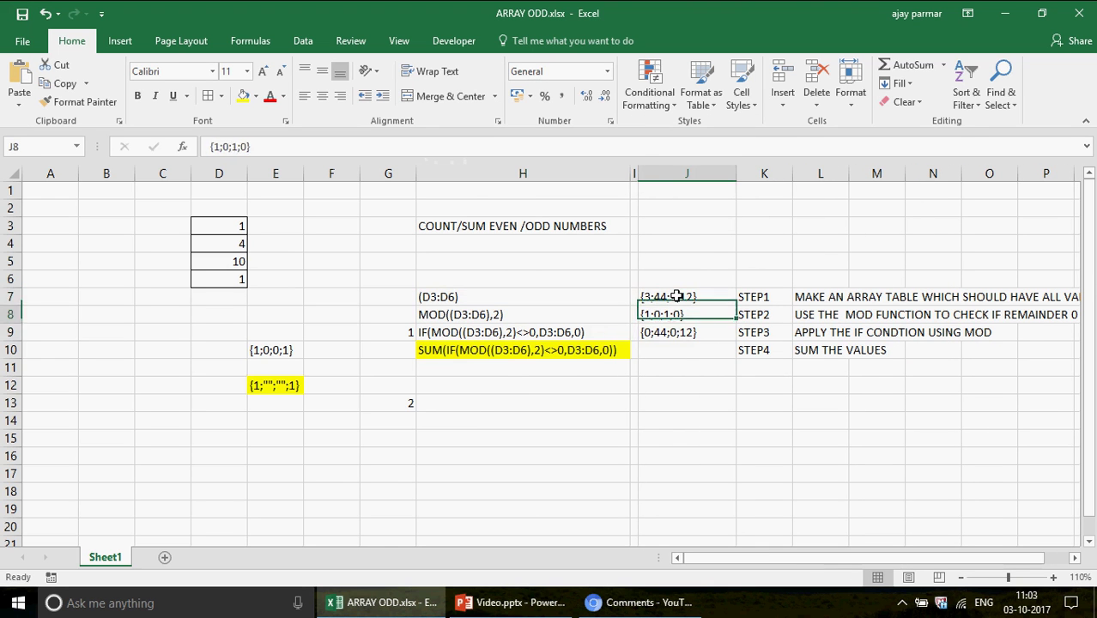
pyautogui.press('Left')
pyautogui.click(233, 251)
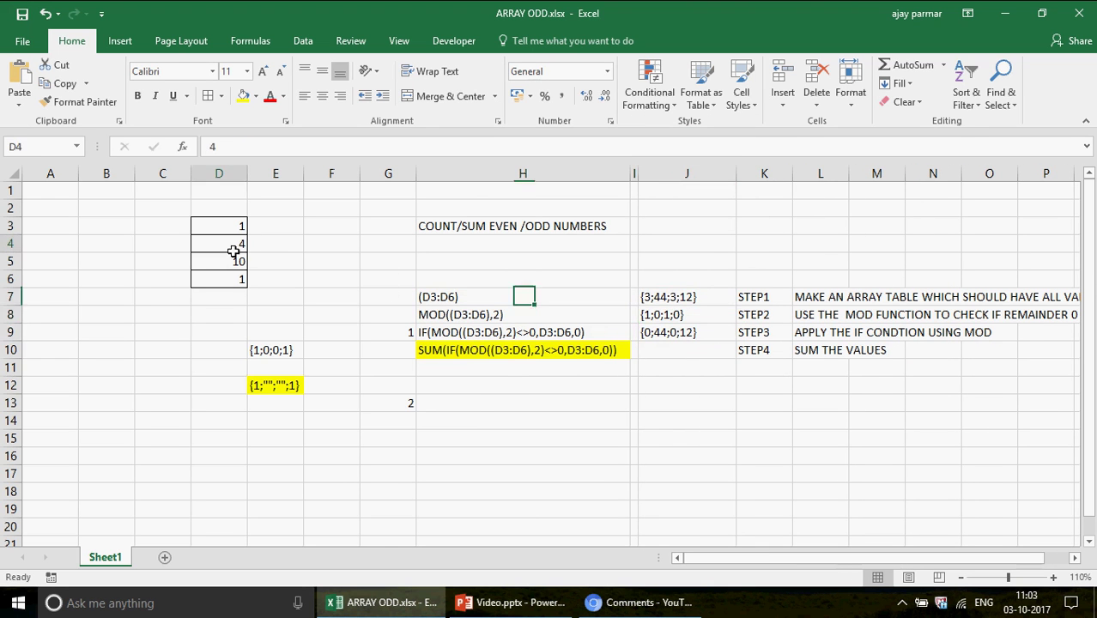
# Replace the numbers in D3:D6 with 3, 44, 3 and 12 to match the array text in J7
pyautogui.click(686, 333)
pyautogui.press('Up')
pyautogui.press('Up')
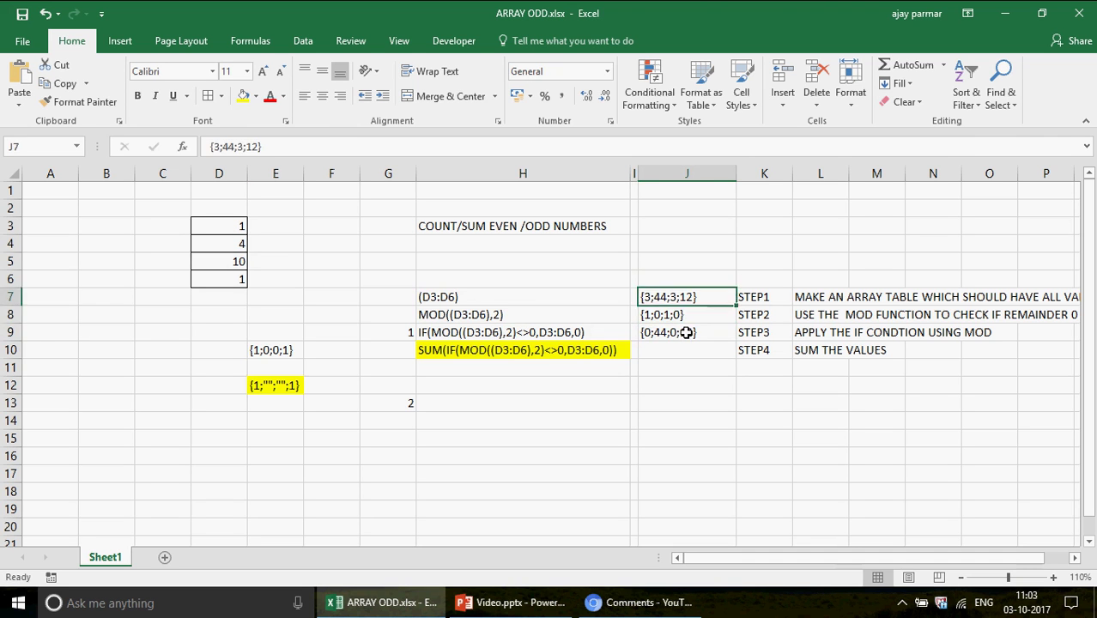
pyautogui.press('Down')
pyautogui.press('Down')
pyautogui.press('Up')
pyautogui.press('Up')
pyautogui.click(223, 224)
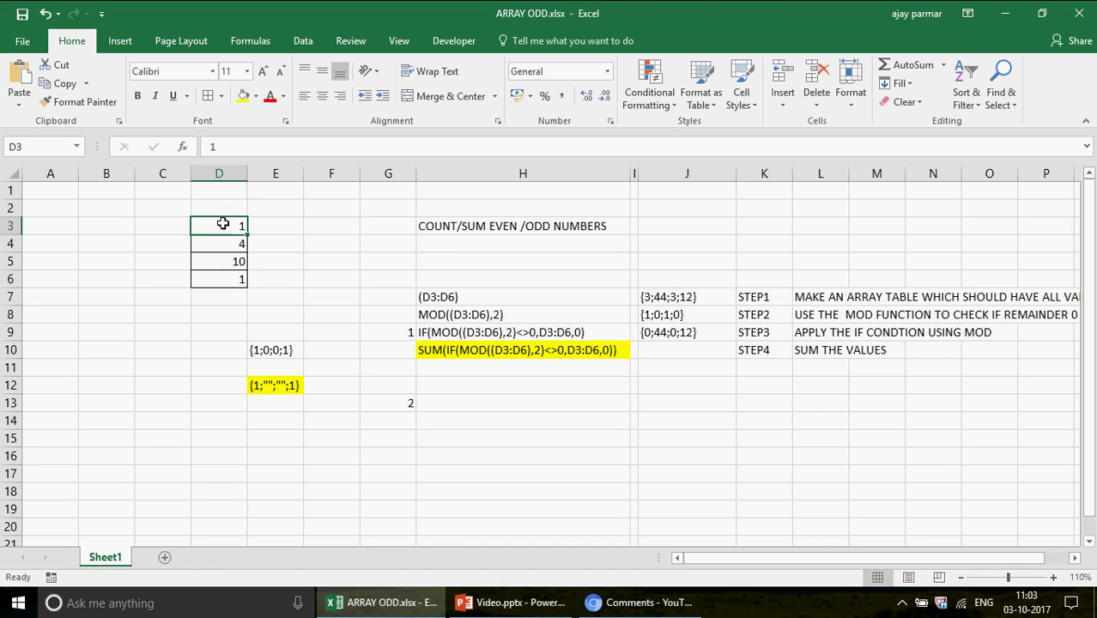
pyautogui.write('3')
pyautogui.press('Return')
pyautogui.write('44')
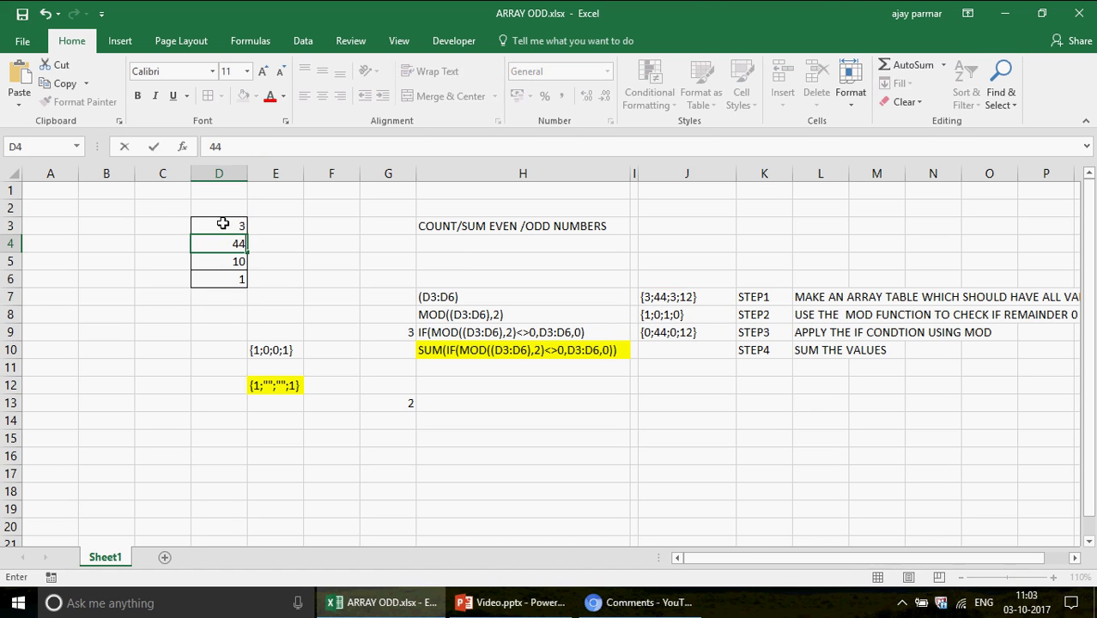
pyautogui.press('Return')
pyautogui.write('3')
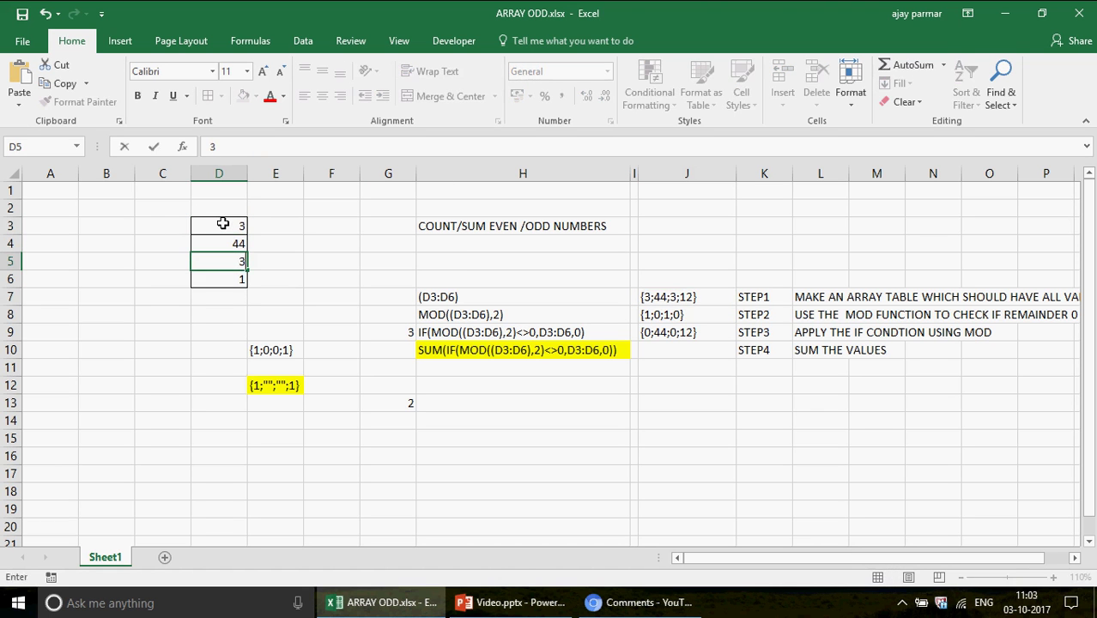
pyautogui.press('Return')
pyautogui.write('12')
pyautogui.press('Return')
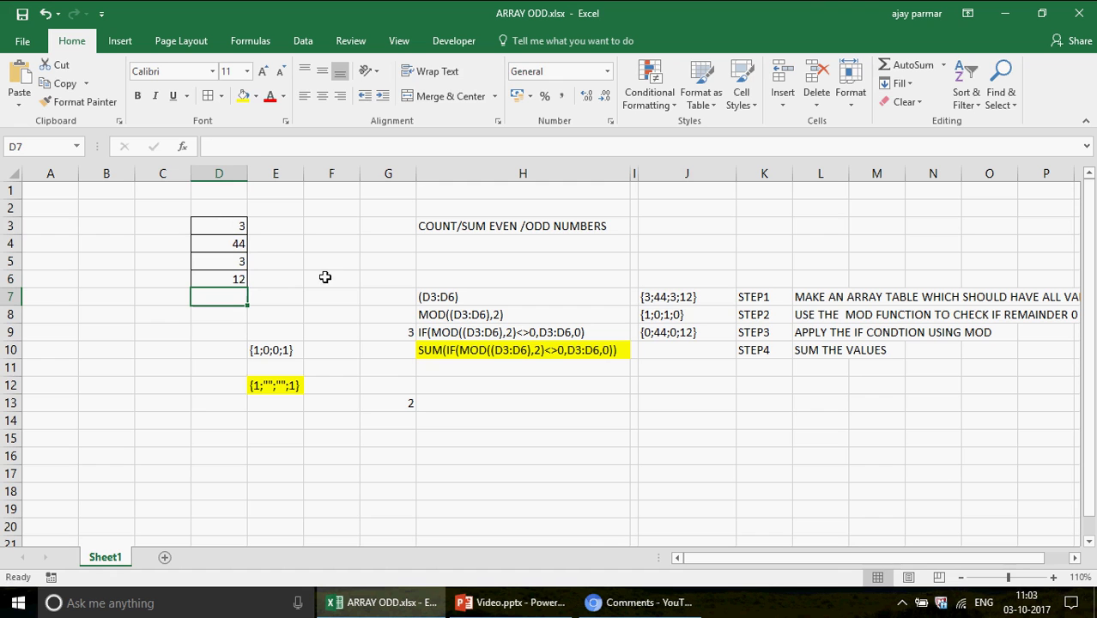
# Turn the IF formula in G9 into plain text by removing its equals sign
pyautogui.click(404, 334)
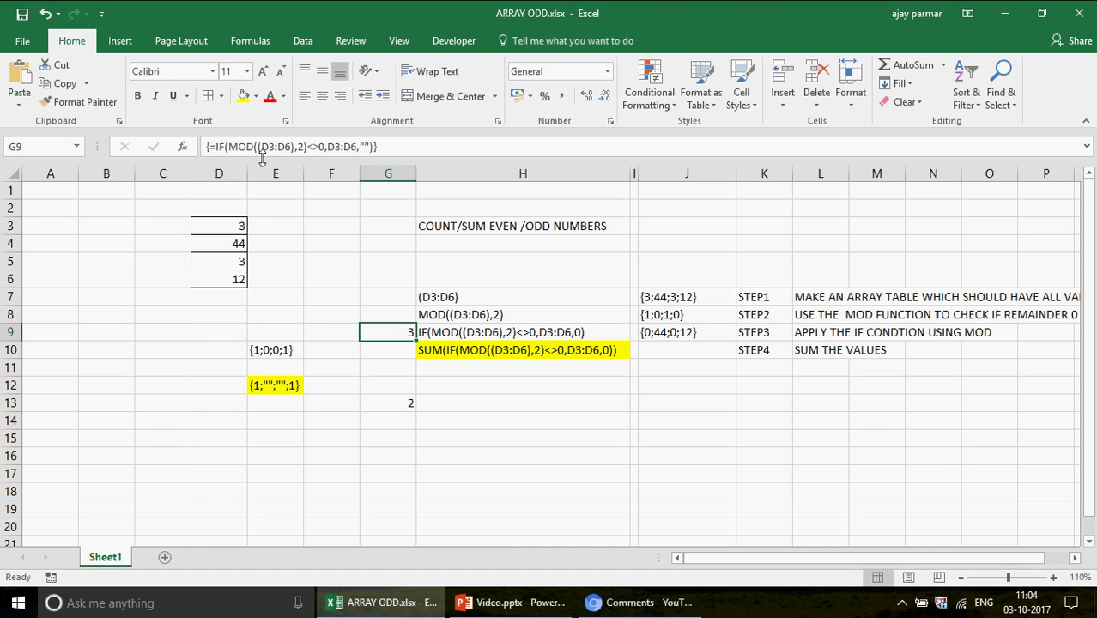
pyautogui.click(214, 146)
pyautogui.press('Return')
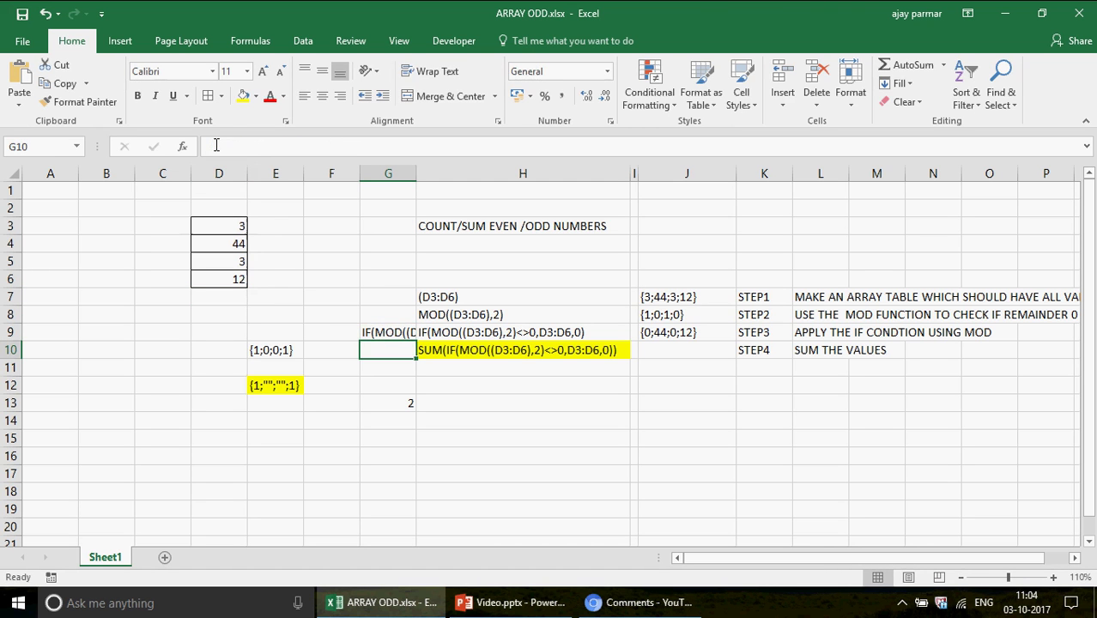
# Autofit column G to its formula text and collapse the empty columns F and A to C
pyautogui.moveTo(360, 174); pyautogui.dragTo(294, 176)
pyautogui.doubleClick(358, 173)
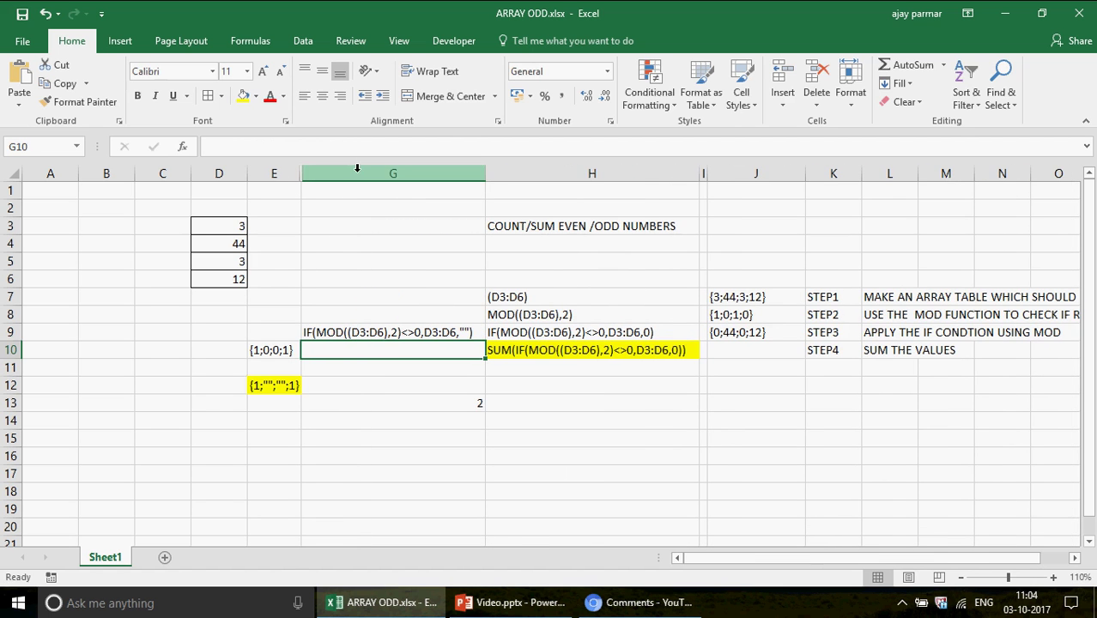
pyautogui.moveTo(190, 174); pyautogui.dragTo(36, 174)
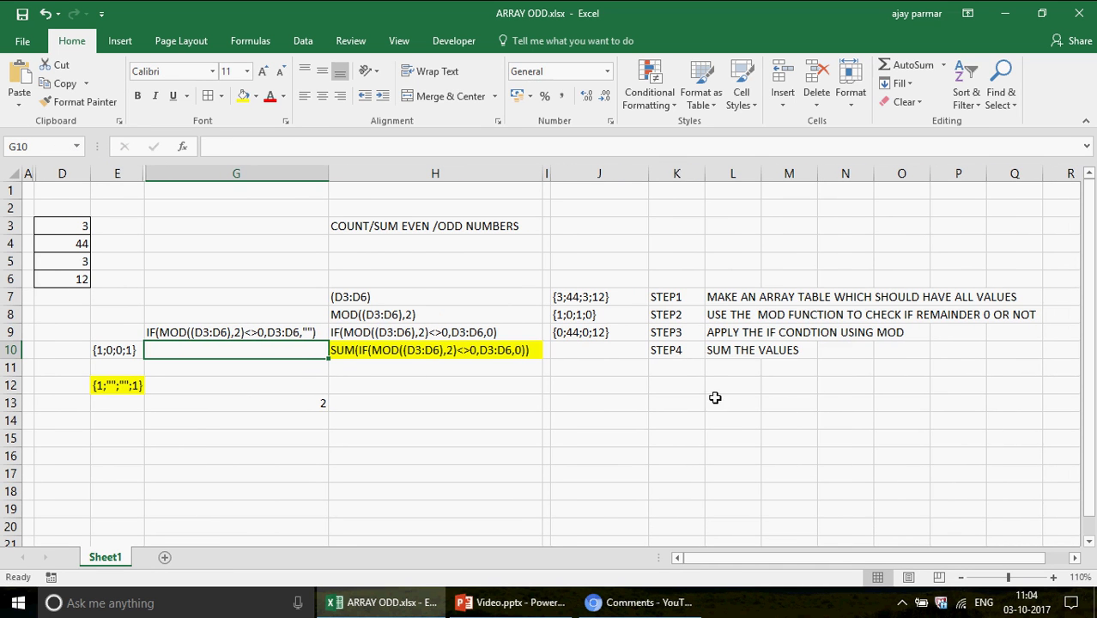
# Review the STEP1 label in K7 and the formula texts in H7:H10 and G9
pyautogui.click(678, 297)
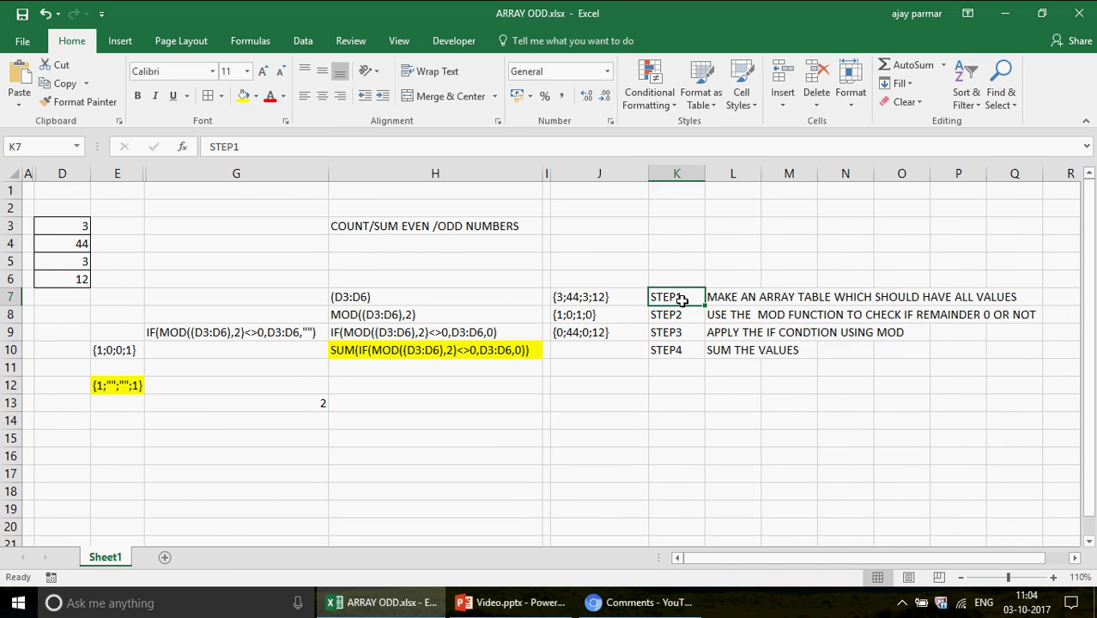
pyautogui.click(418, 295)
pyautogui.hotkey('shift', 'Down')
pyautogui.hotkey('shift', 'Down')
pyautogui.hotkey('shift', 'Down')
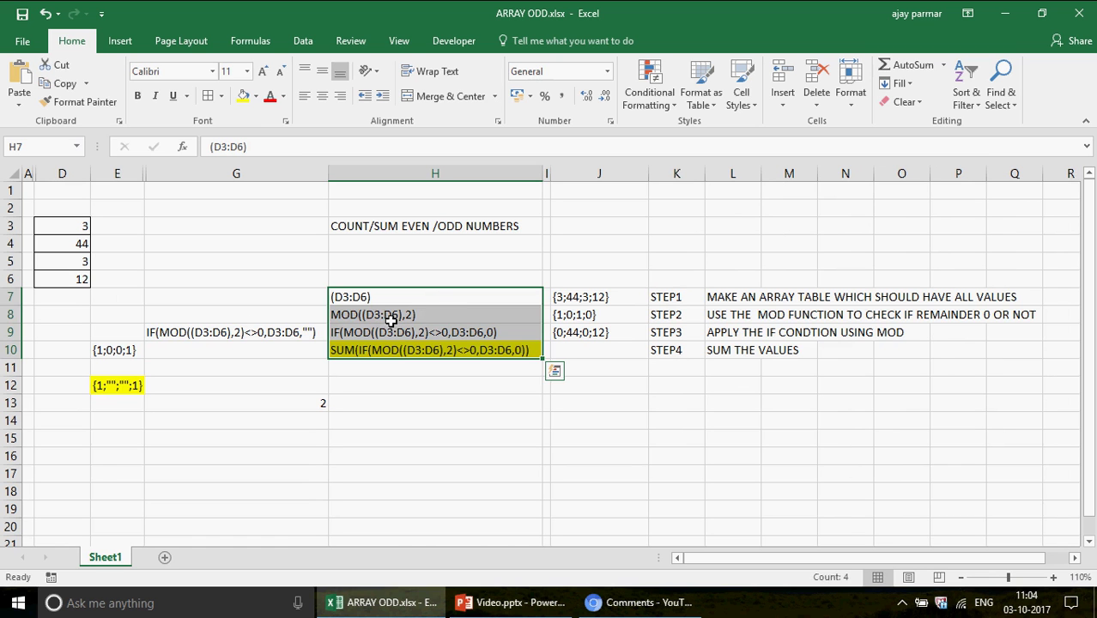
pyautogui.click(209, 329)
# Turn the COUNT formula in G13 into plain text by removing its equals sign
pyautogui.click(245, 405)
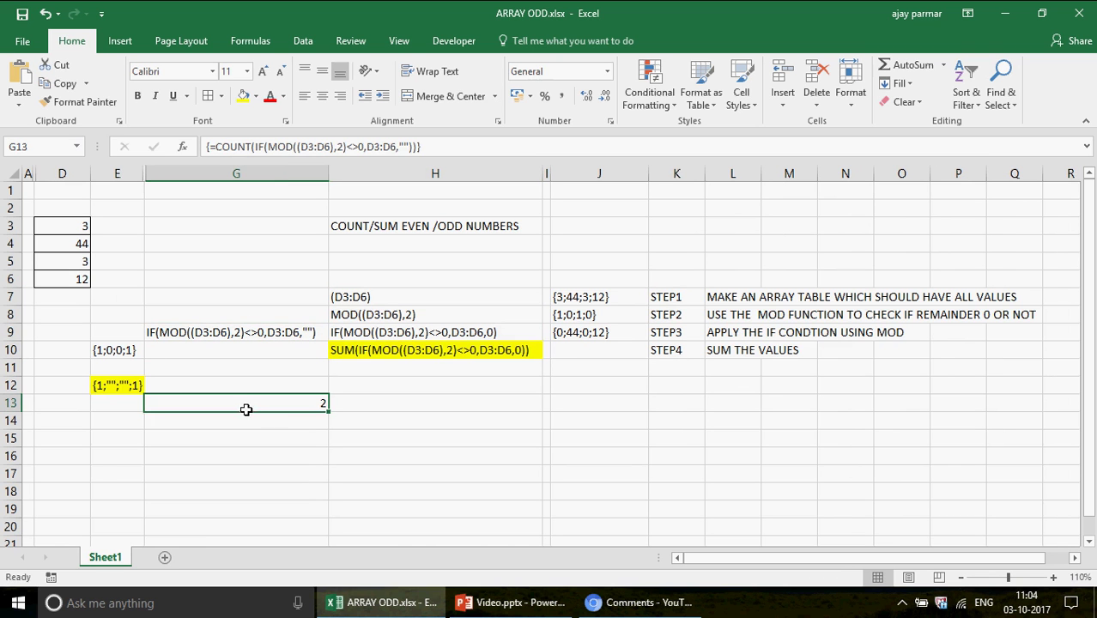
pyautogui.click(218, 152)
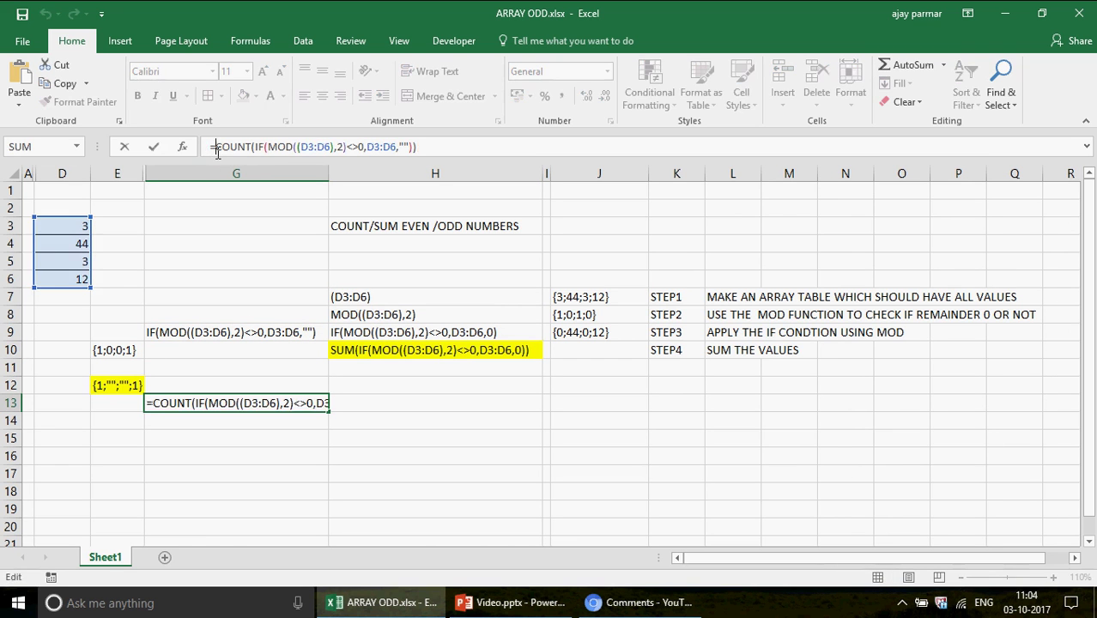
pyautogui.press('BackSpace')
pyautogui.press('Return')
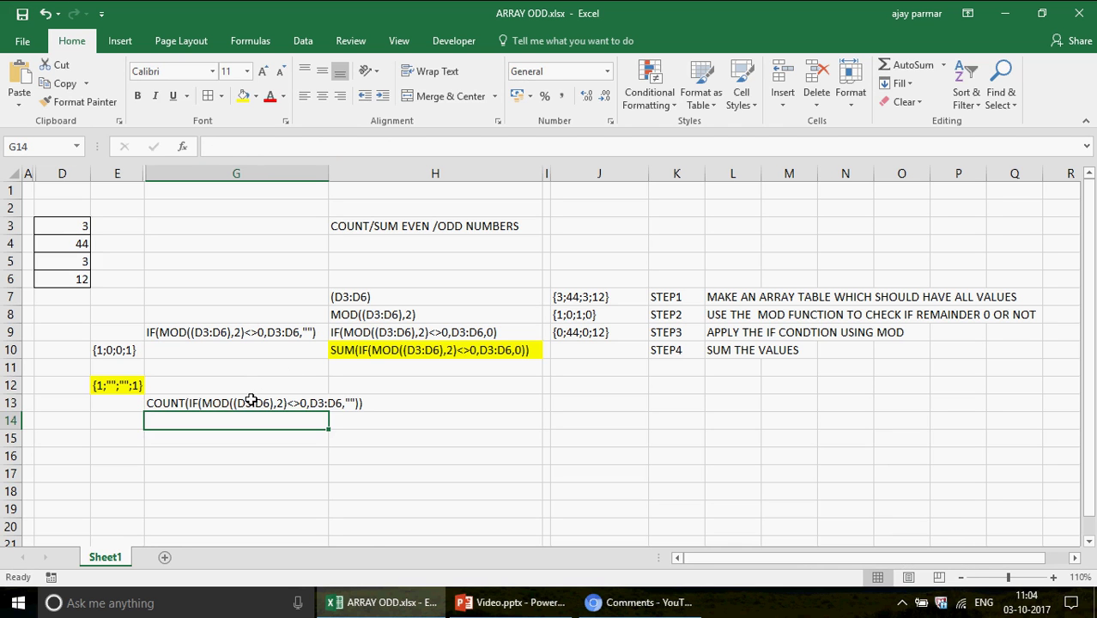
# Examine the "" argument and the <>0 condition in G13's COUNT formula text alongside the array in E12
pyautogui.click(254, 401)
pyautogui.click(398, 146)
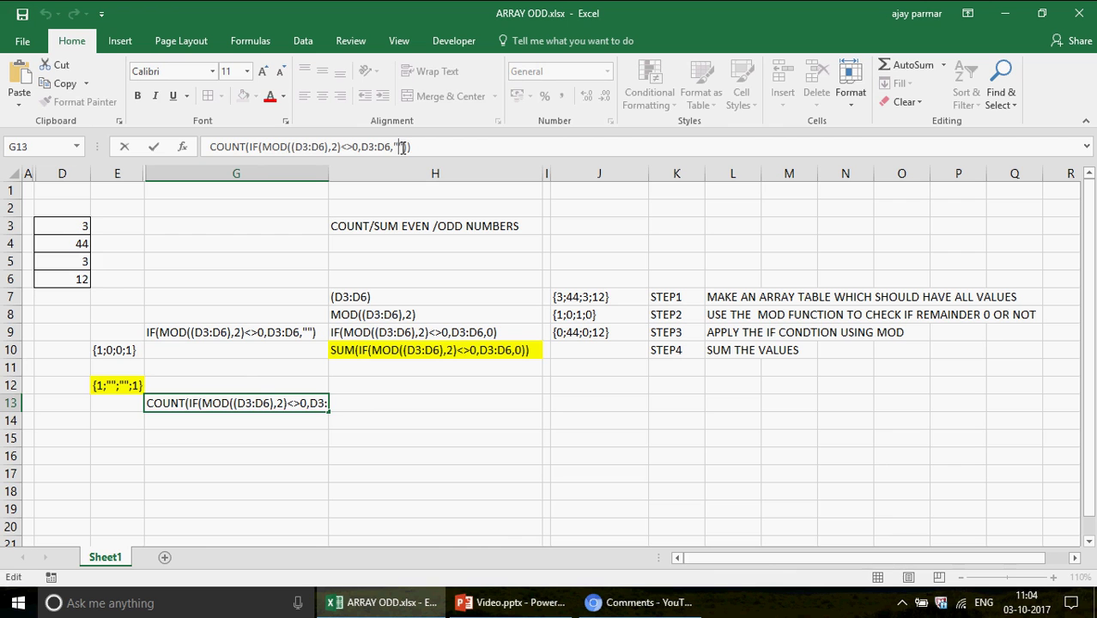
pyautogui.press('Escape')
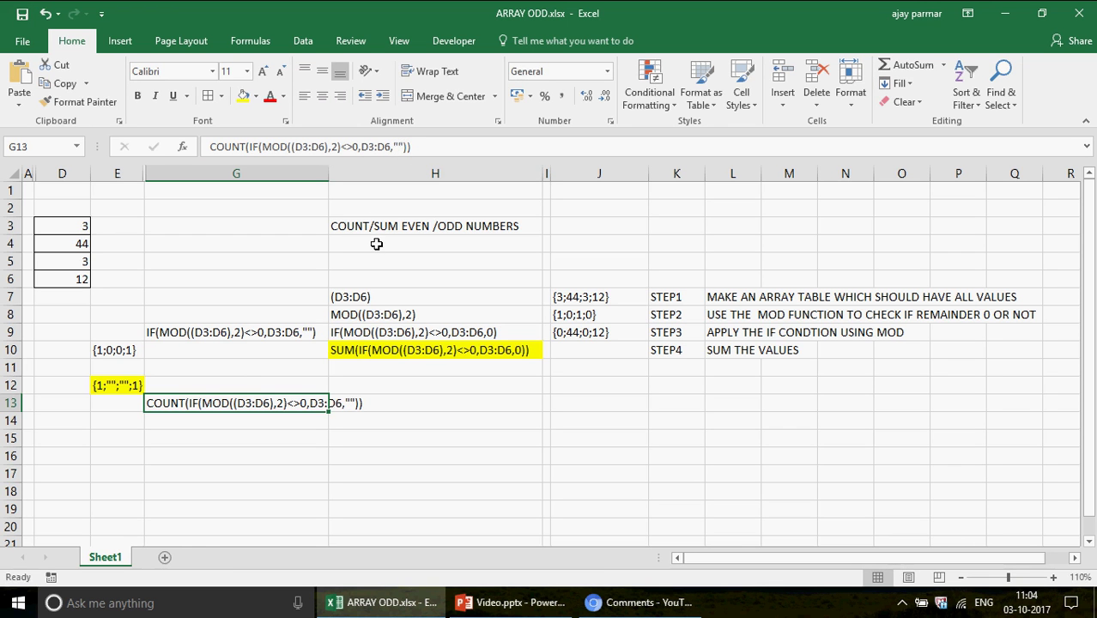
pyautogui.click(121, 383)
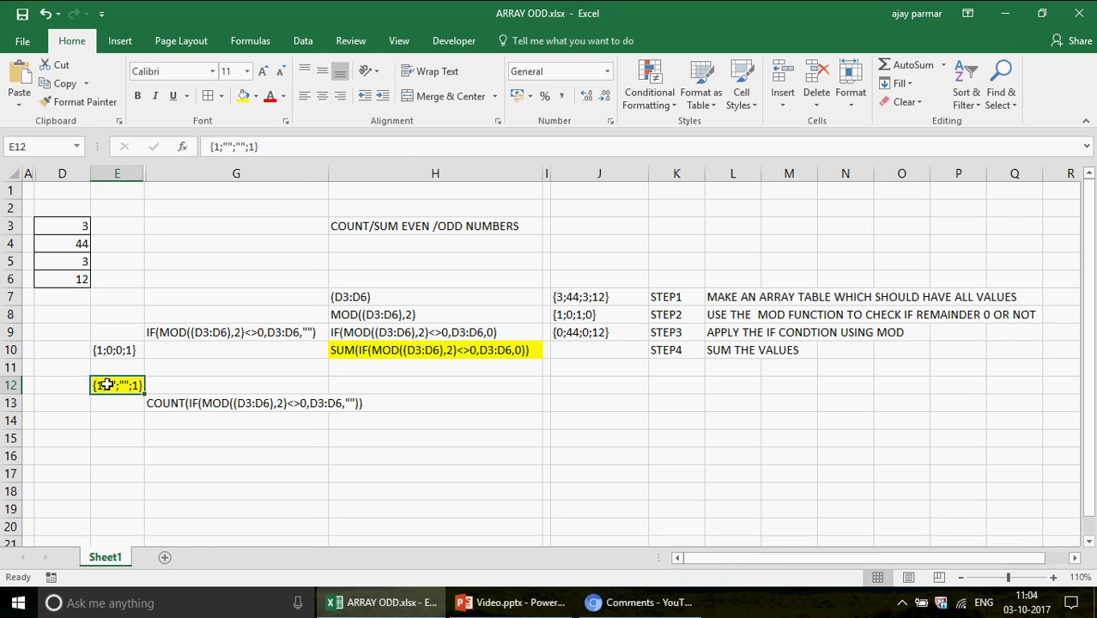
pyautogui.click(230, 405)
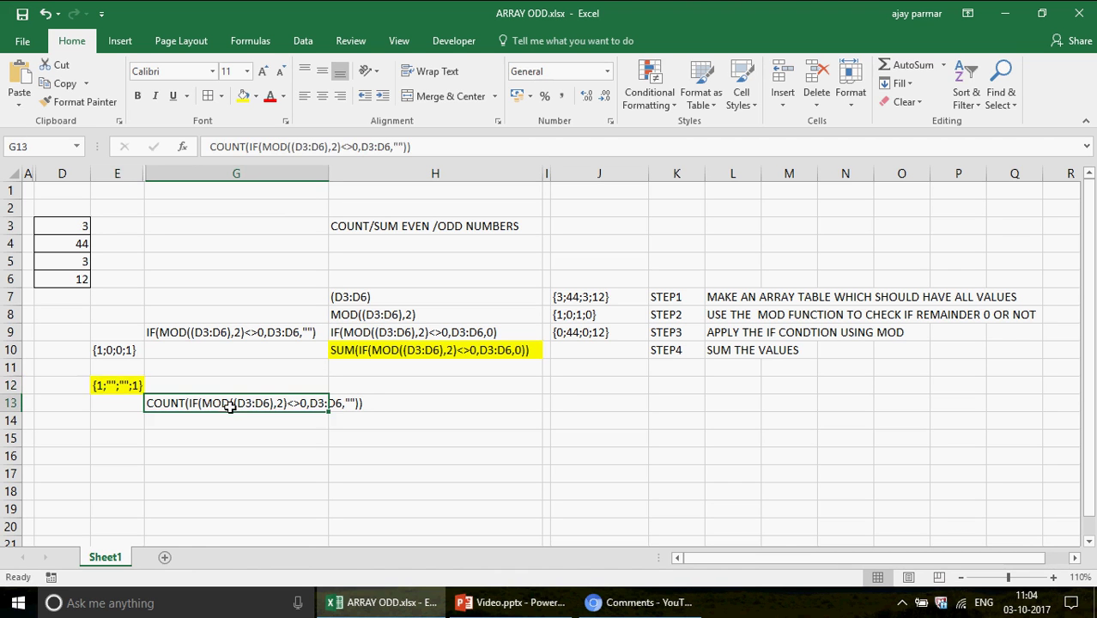
pyautogui.click(350, 147)
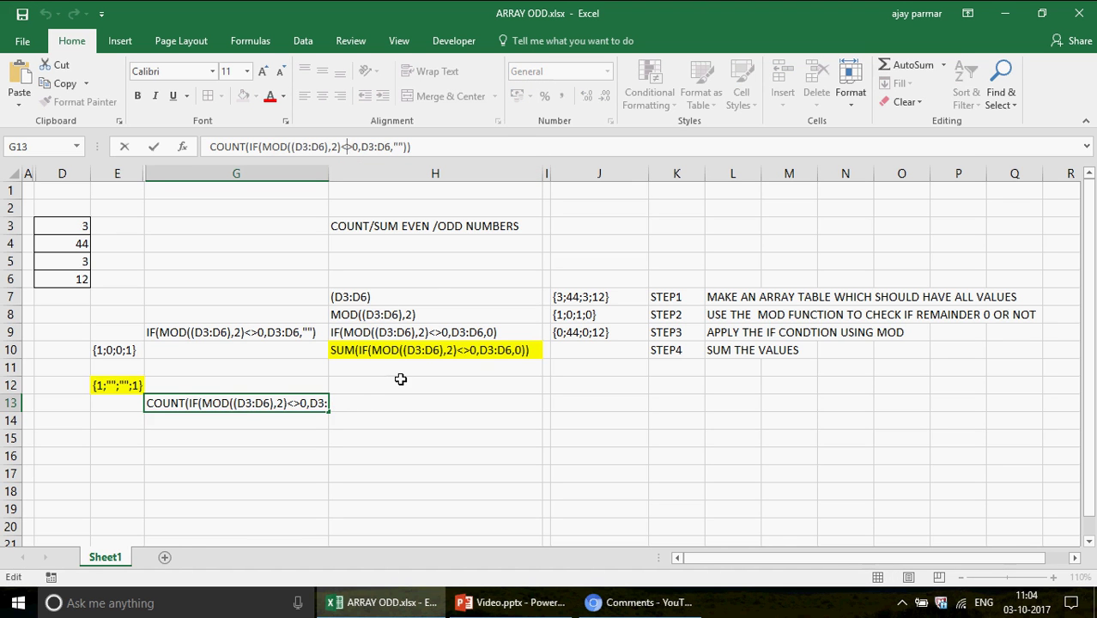
pyautogui.press('Escape')
pyautogui.click(438, 298)
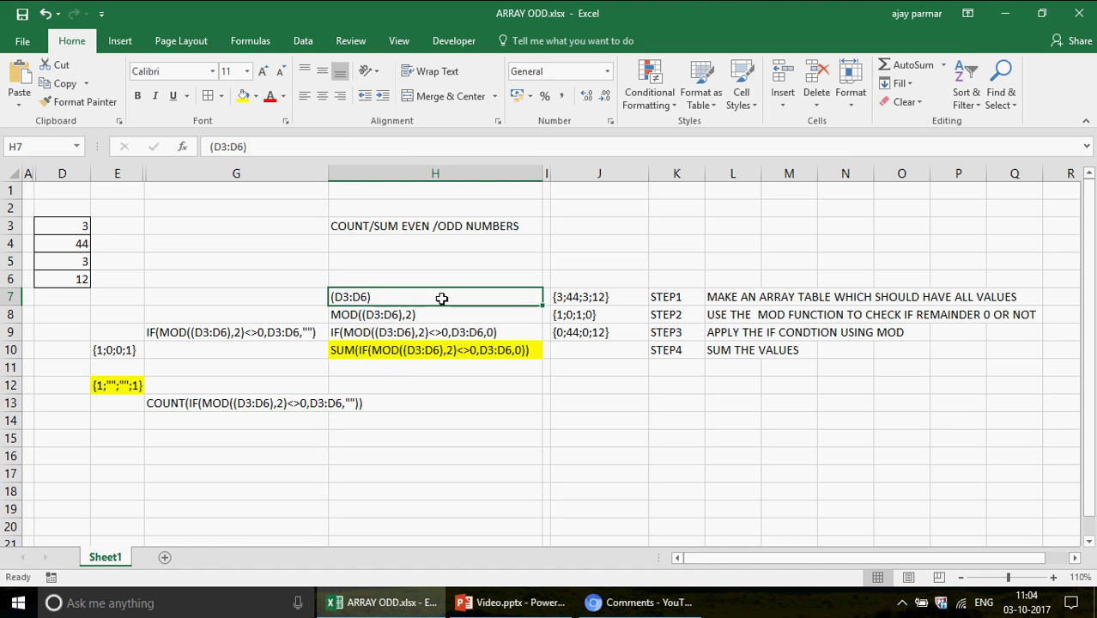